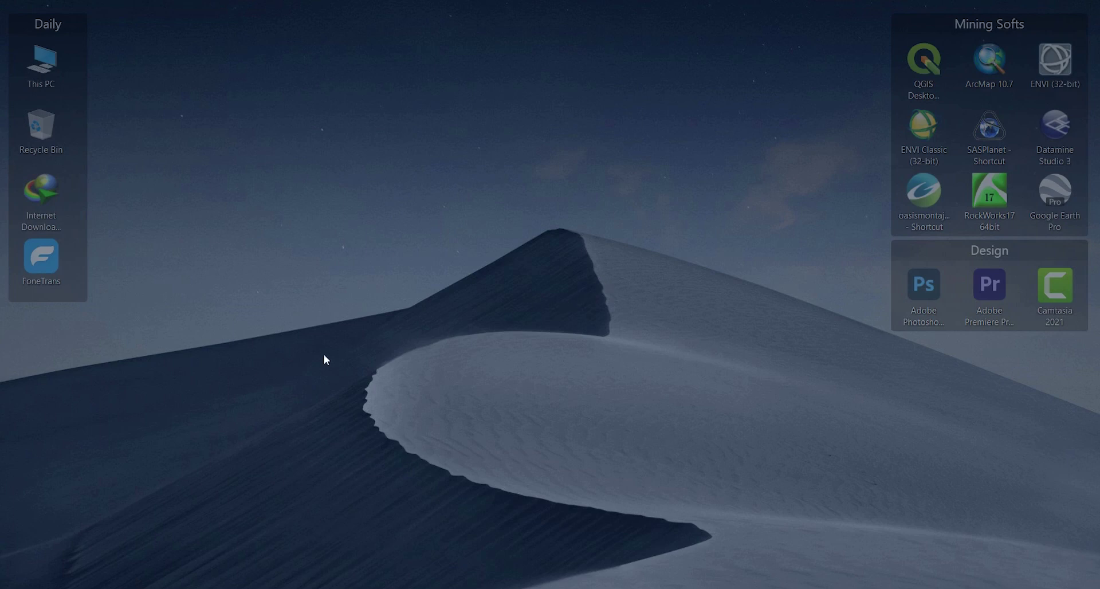
Switch to Chrome with the qgis.org home page and examine the site address and the versions offered for download.
left_click(121, 544)
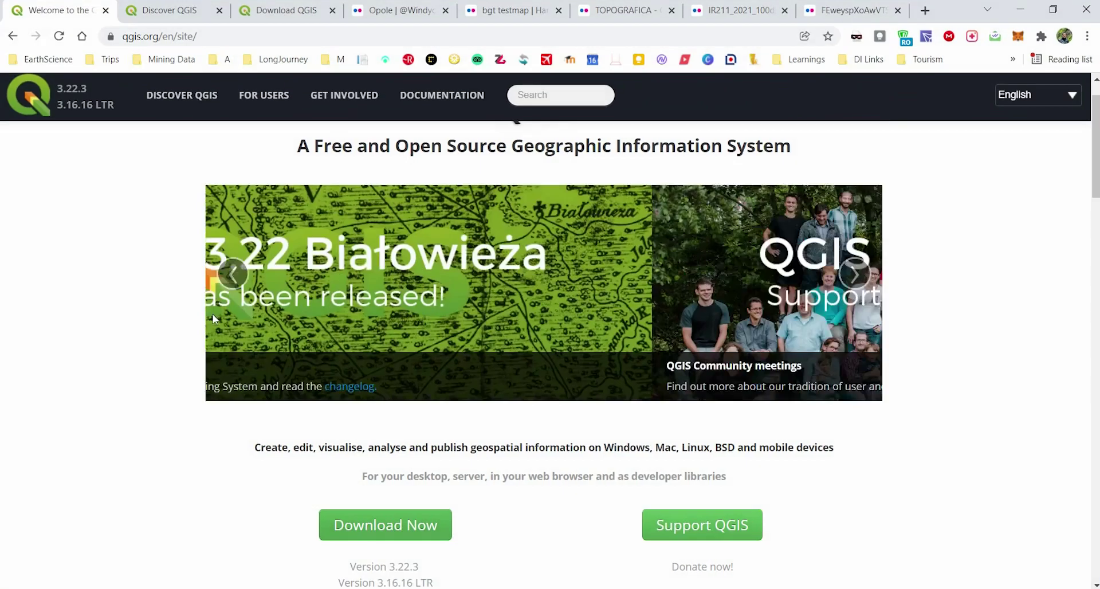
left_click(181, 36)
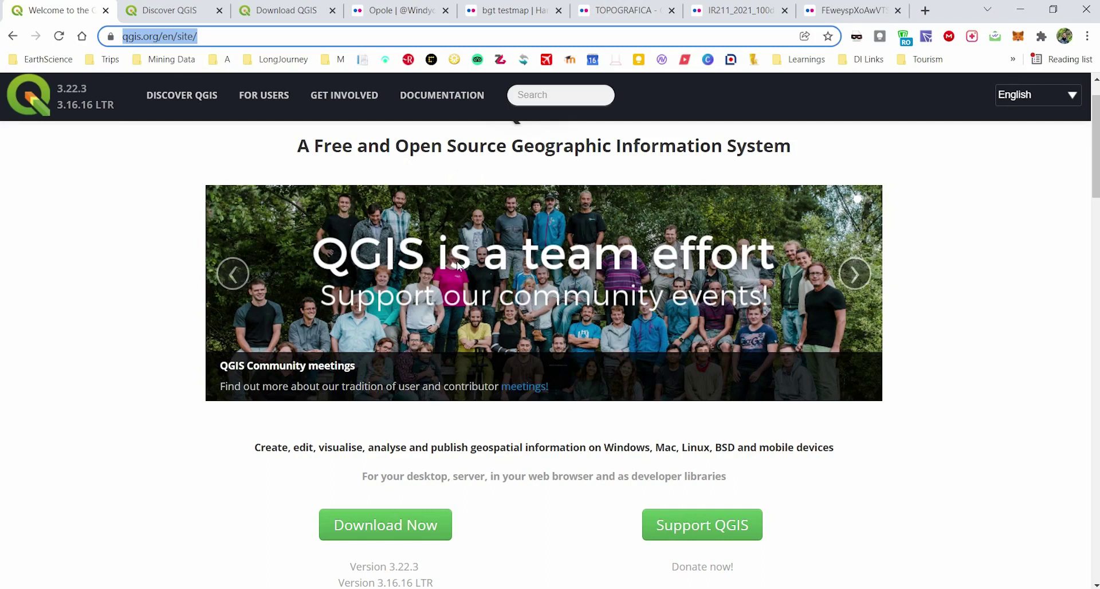
scroll(364, 381, "down", 2)
scroll(351, 282, "down", 2)
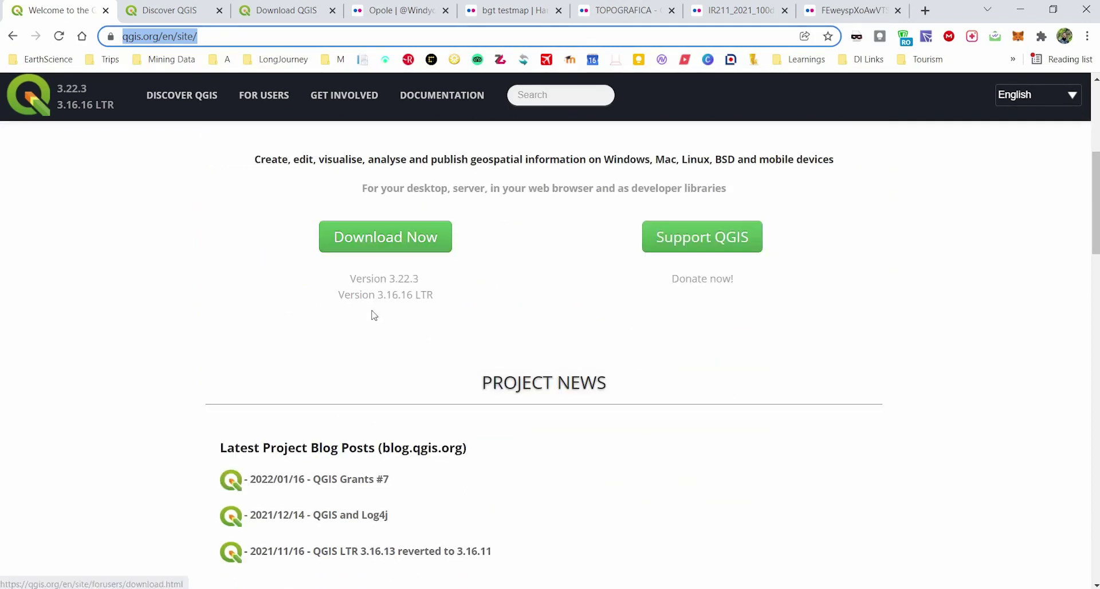
left_click_drag(352, 278, 449, 286)
left_click(450, 286)
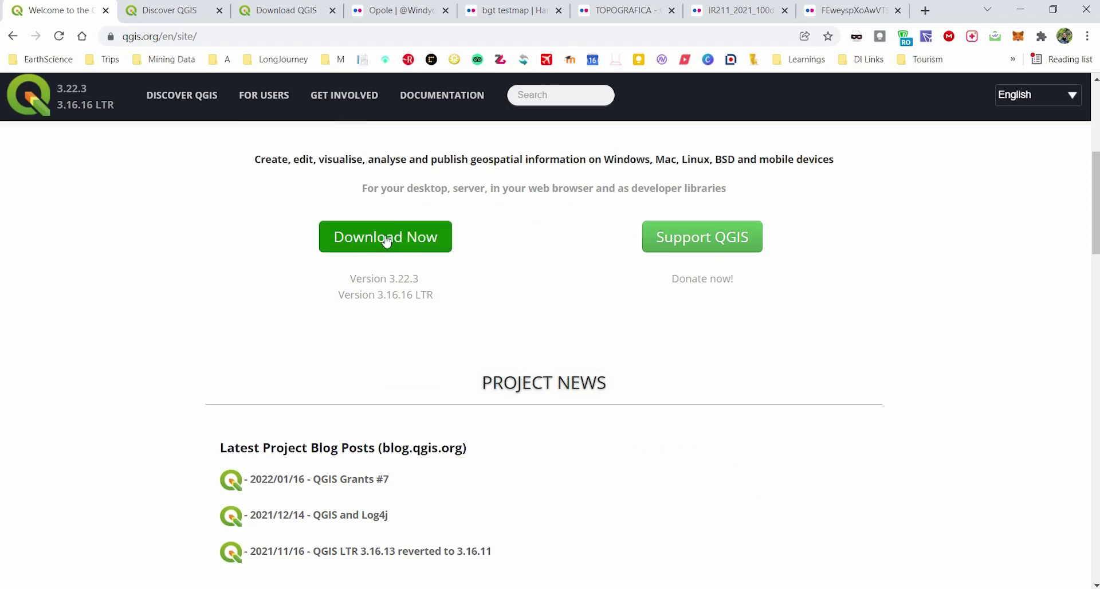
Open the Discover QGIS page and read its About QGIS, The Community, Features and Screenshots sections.
scroll(496, 335, "up", 5)
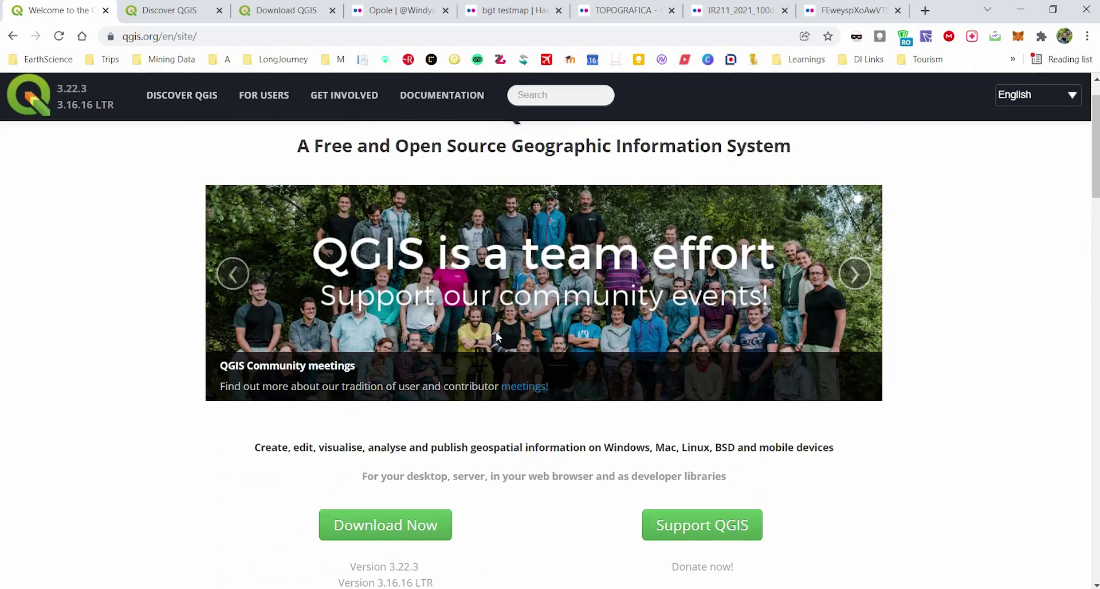
left_click(187, 101)
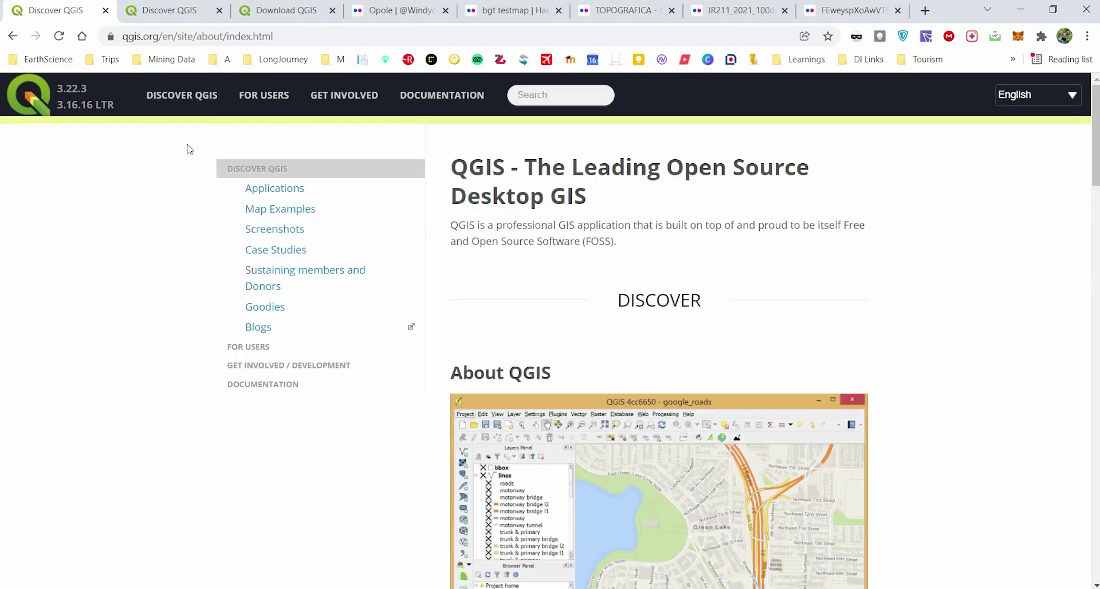
scroll(518, 304, "down", 2)
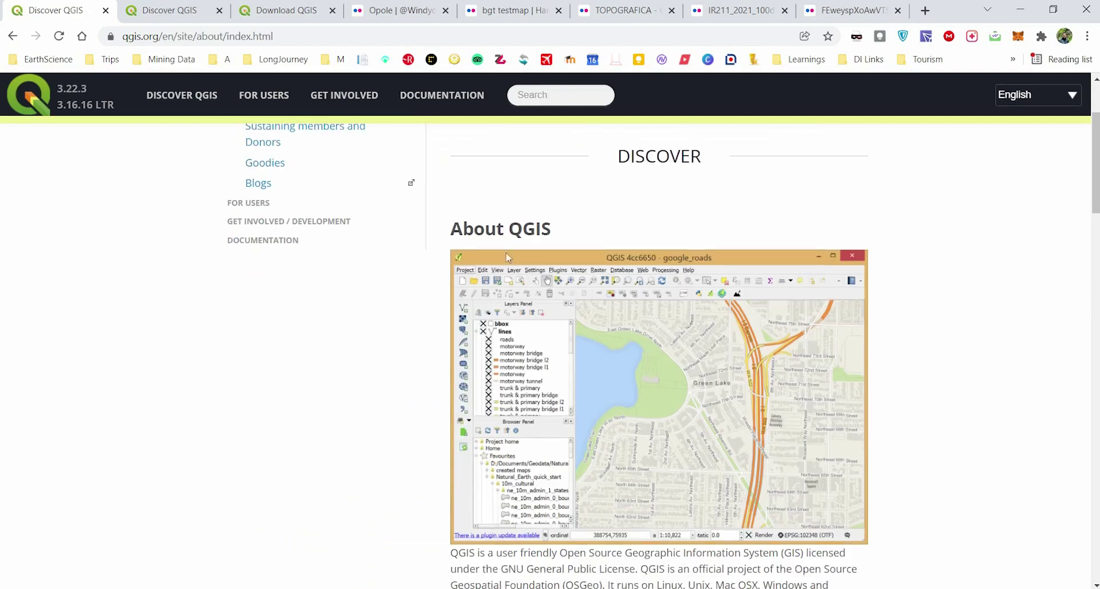
scroll(584, 249, "down", 2)
scroll(622, 344, "down", 1)
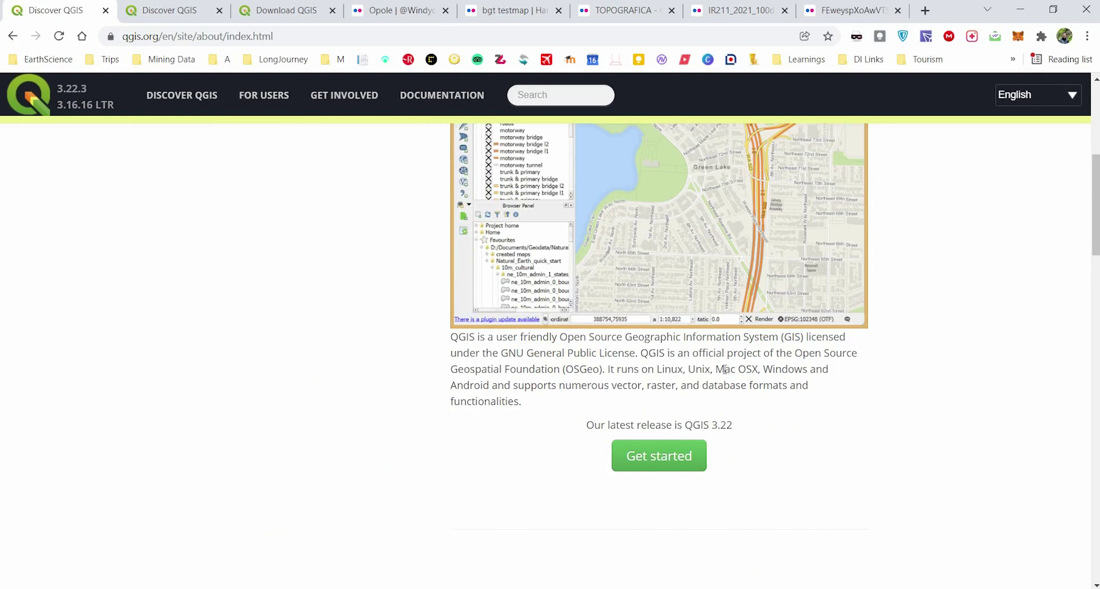
scroll(631, 384, "down", 4)
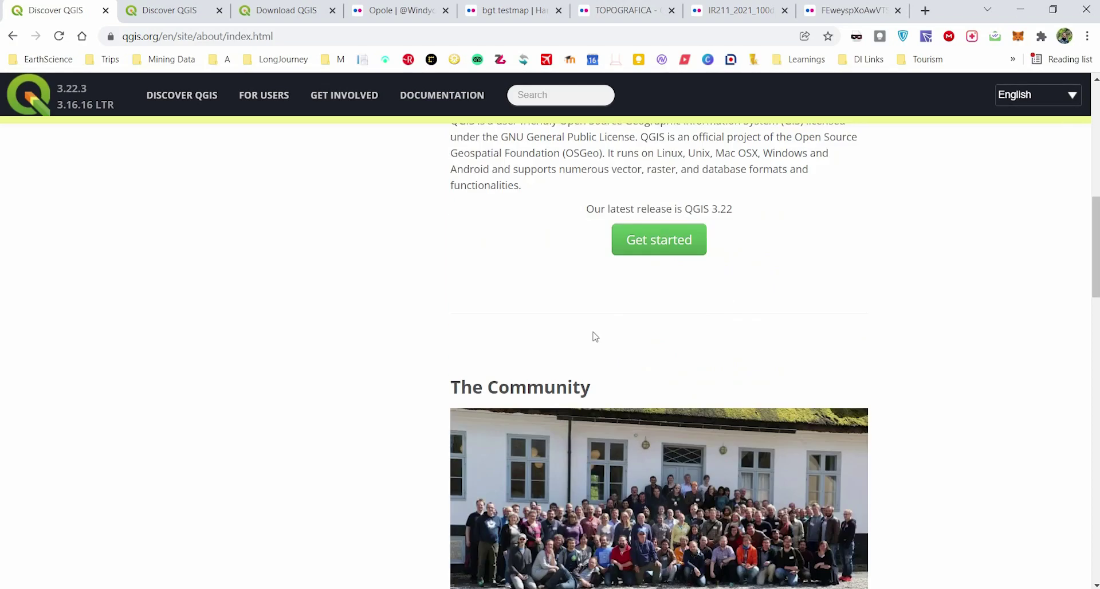
left_click_drag(453, 168, 565, 170)
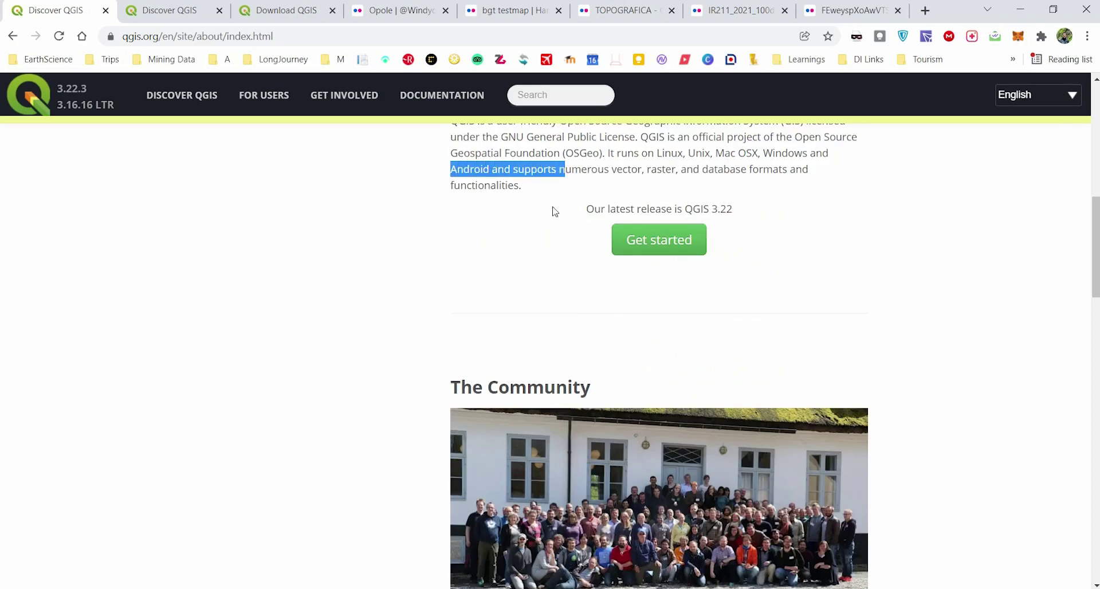
left_click(503, 210)
scroll(547, 244, "down", 4)
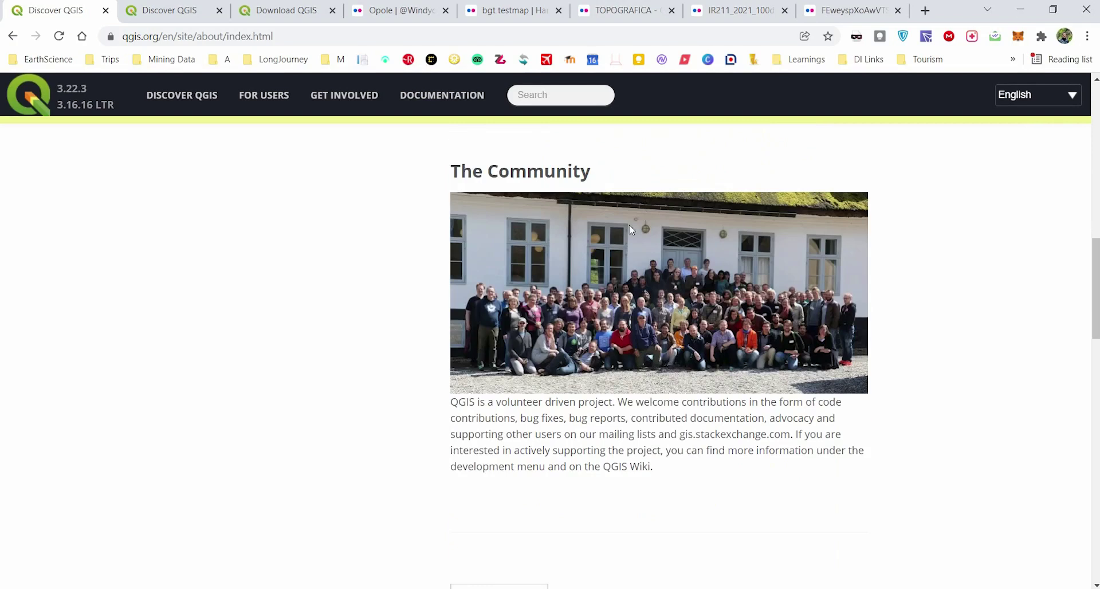
scroll(579, 424, "down", 2)
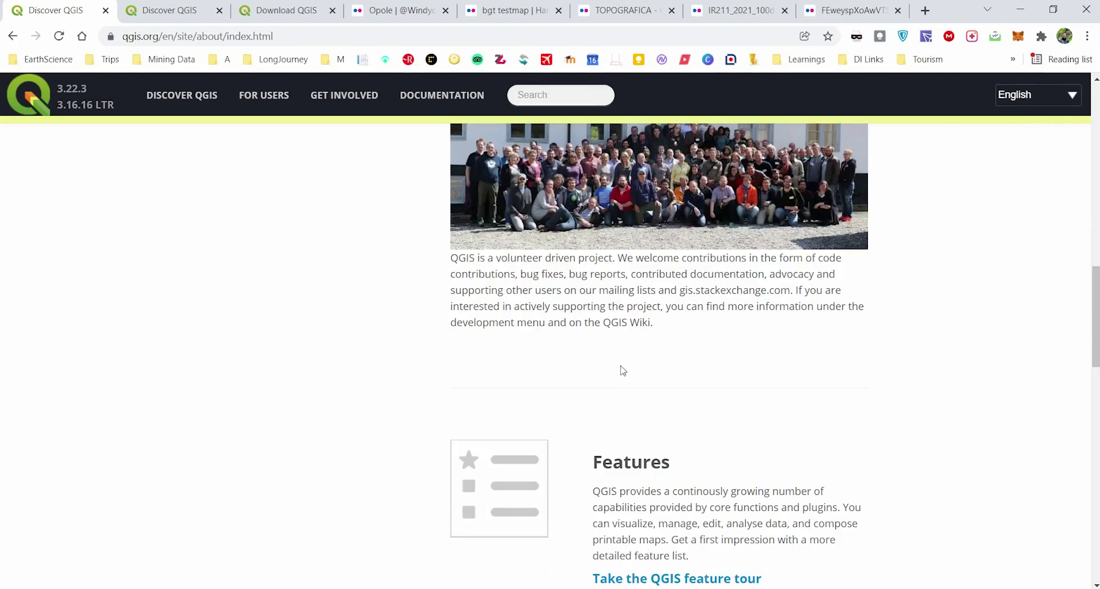
scroll(595, 320, "down", 5)
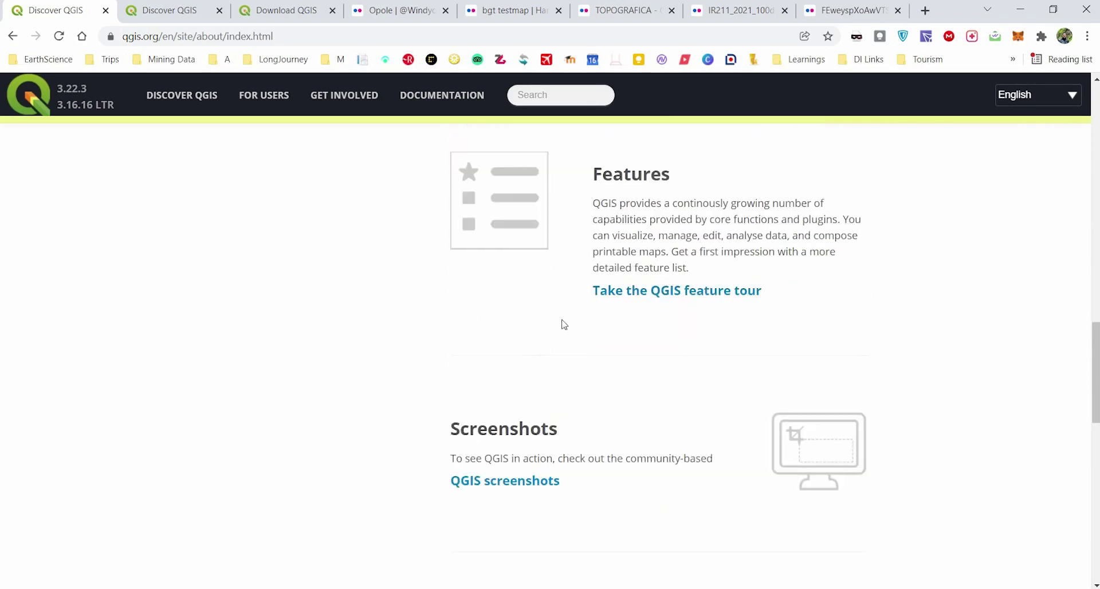
Open the Applications page and review the QGIS Desktop, Server, Web Client and mobile and tablet sections.
scroll(341, 320, "up", 7)
scroll(344, 315, "up", 12)
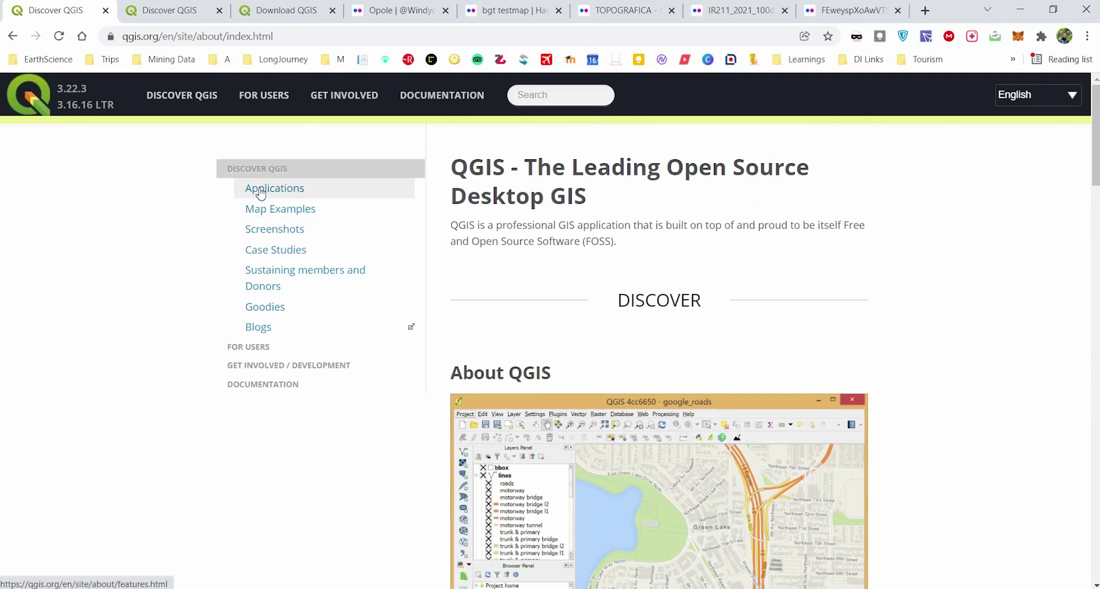
left_click(285, 190)
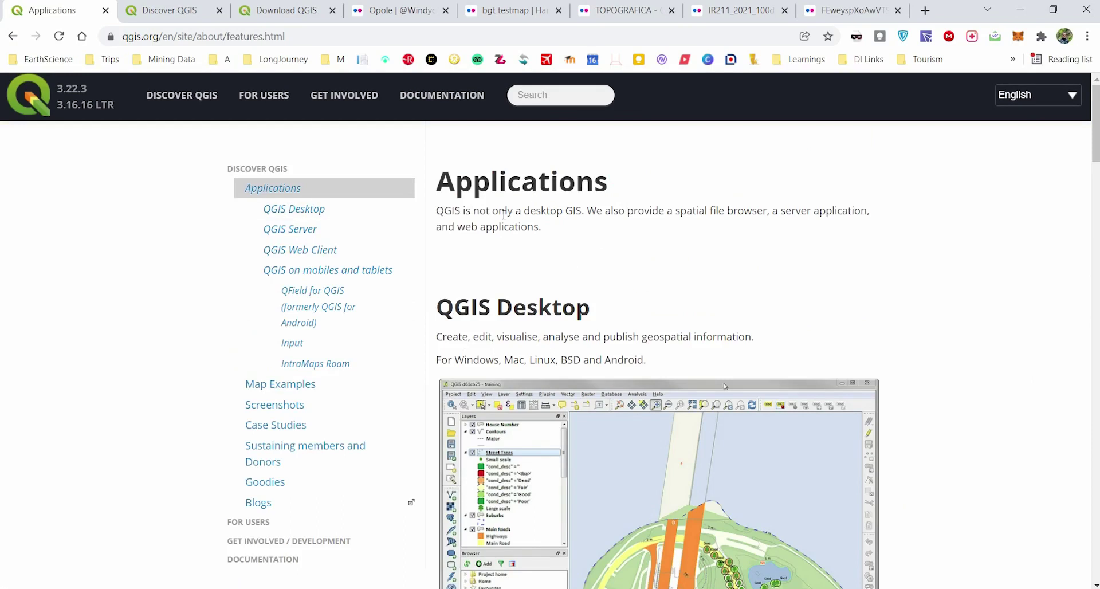
scroll(480, 242, "down", 2)
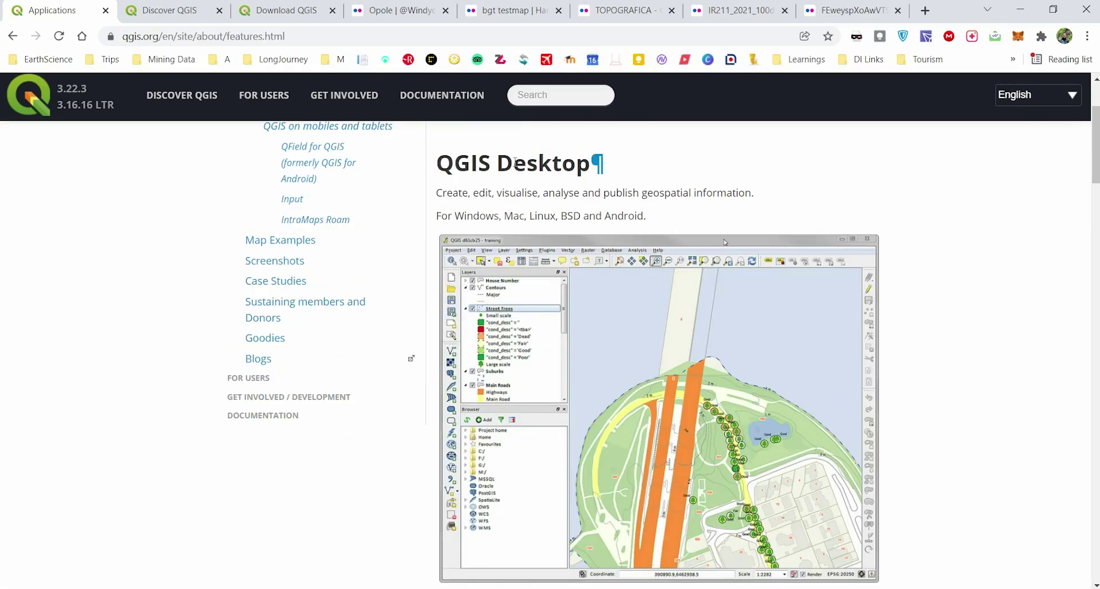
scroll(569, 327, "down", 5)
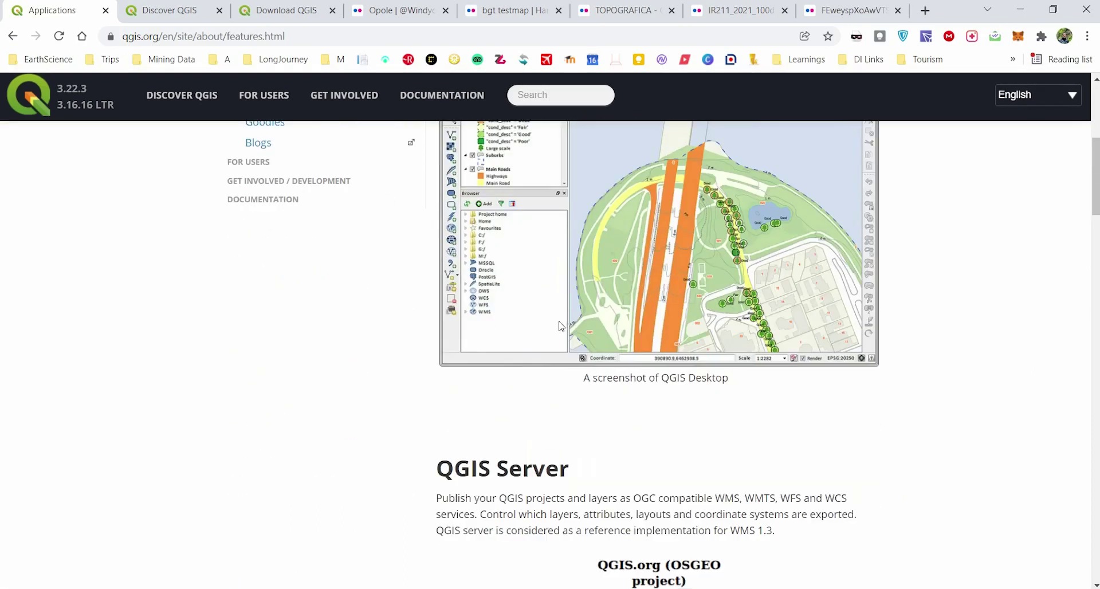
scroll(520, 314, "down", 10)
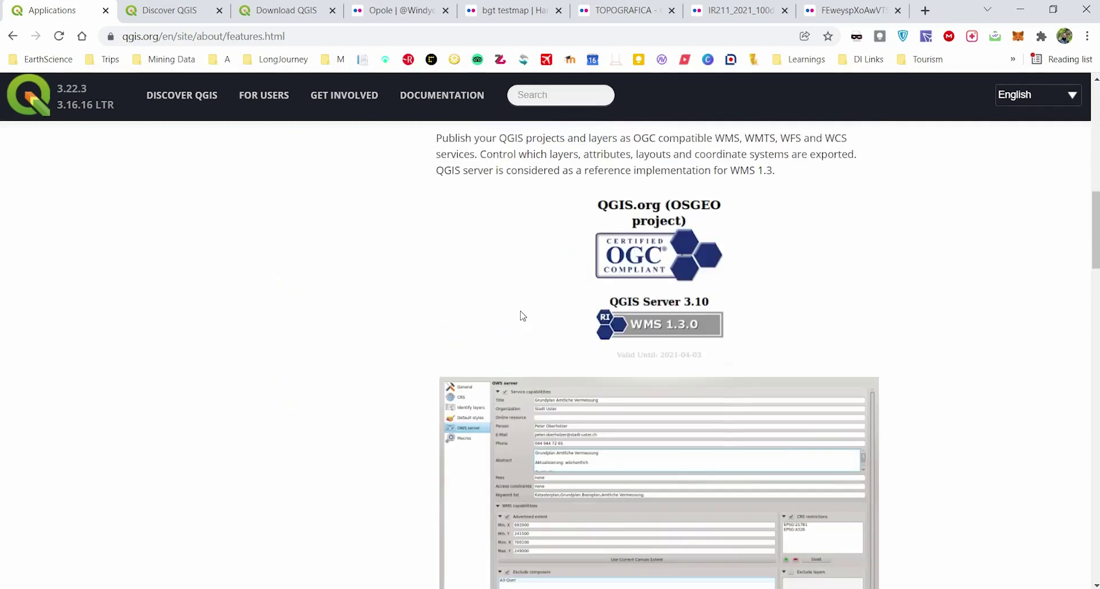
scroll(513, 318, "down", 2)
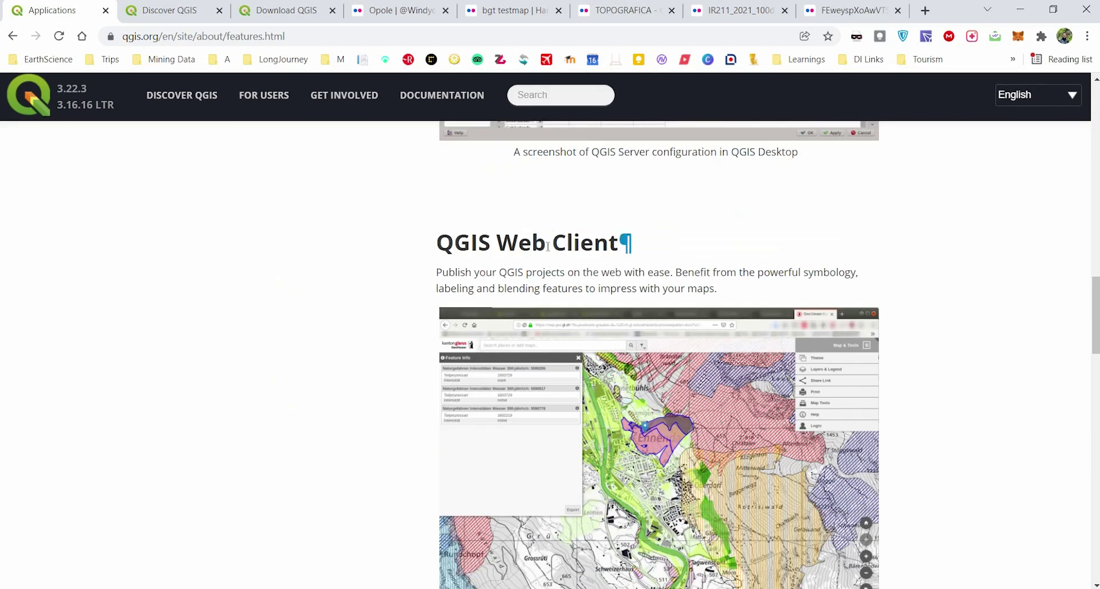
scroll(535, 252, "down", 7)
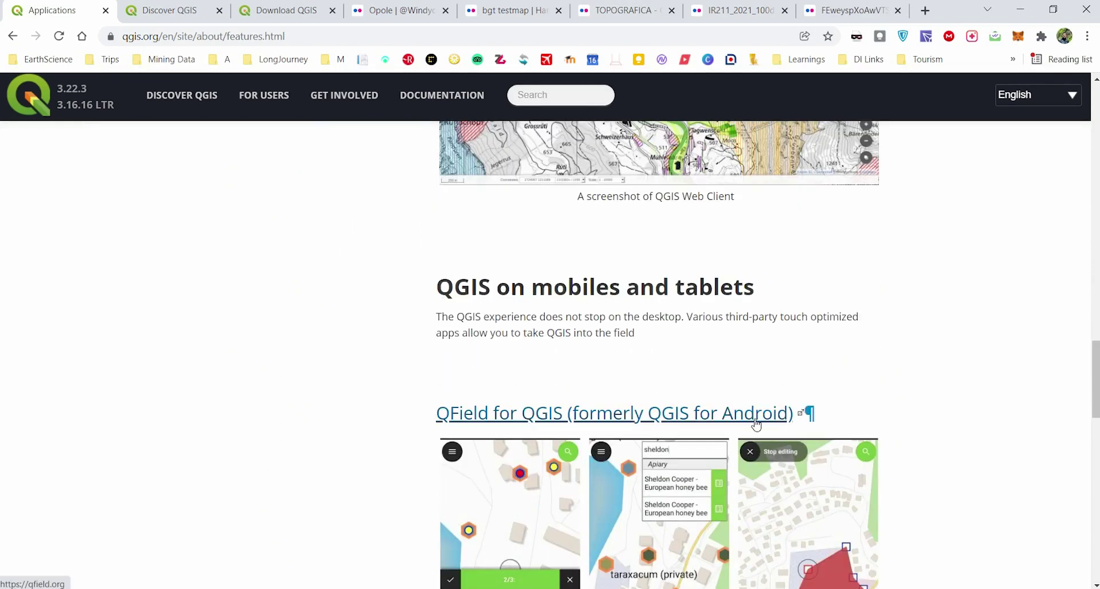
scroll(536, 347, "down", 4)
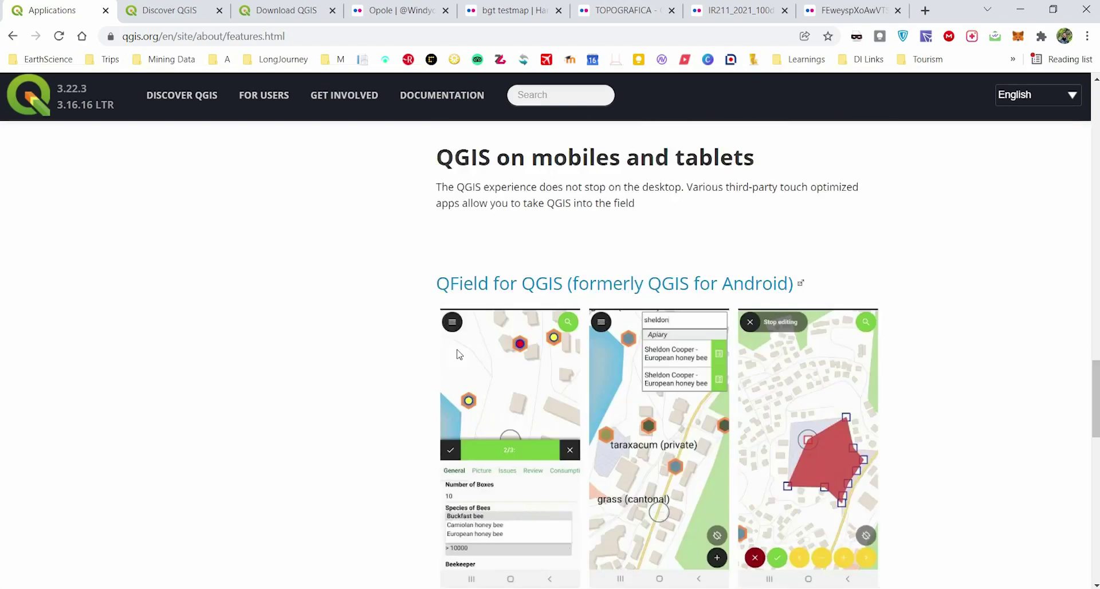
scroll(383, 342, "down", 3)
scroll(401, 344, "down", 4)
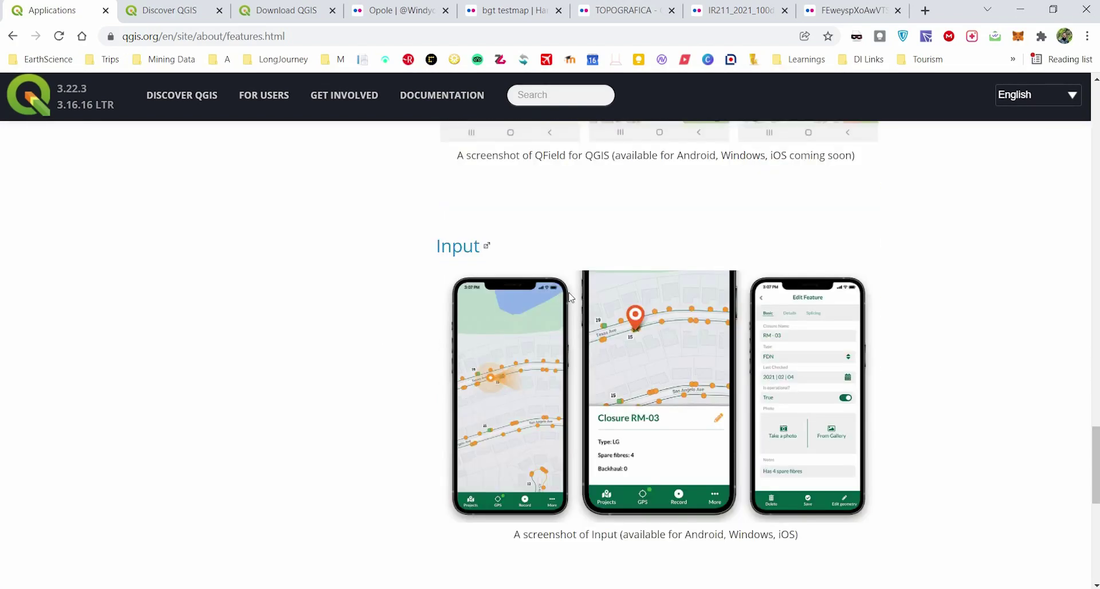
Open the Map Examples page and browse the map gallery through to the Screenshots section.
scroll(432, 343, "up", 20)
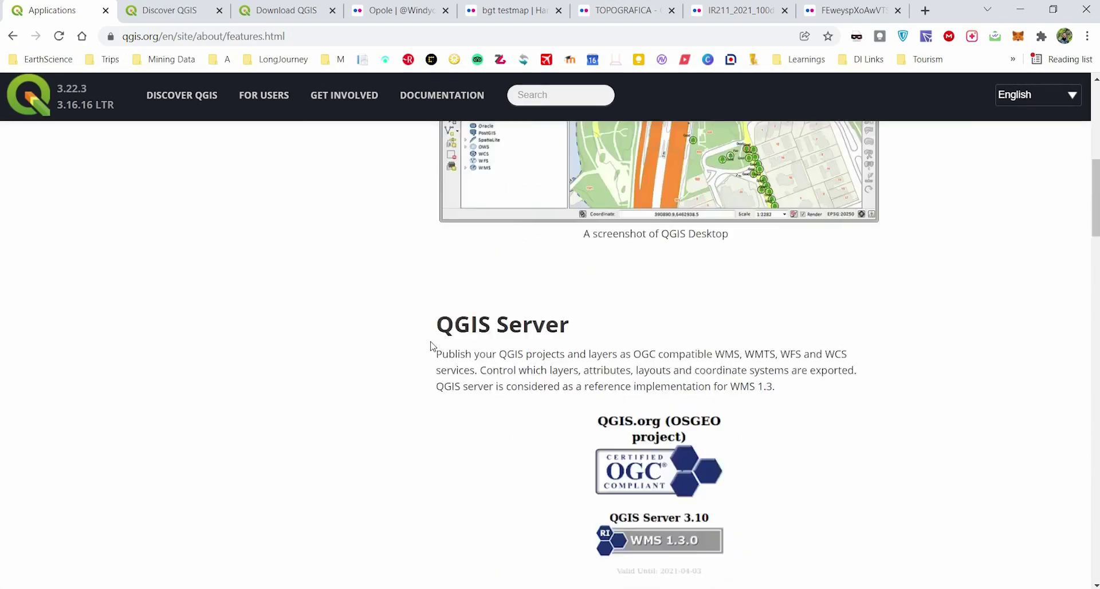
scroll(434, 342, "up", 3)
scroll(449, 295, "up", 2)
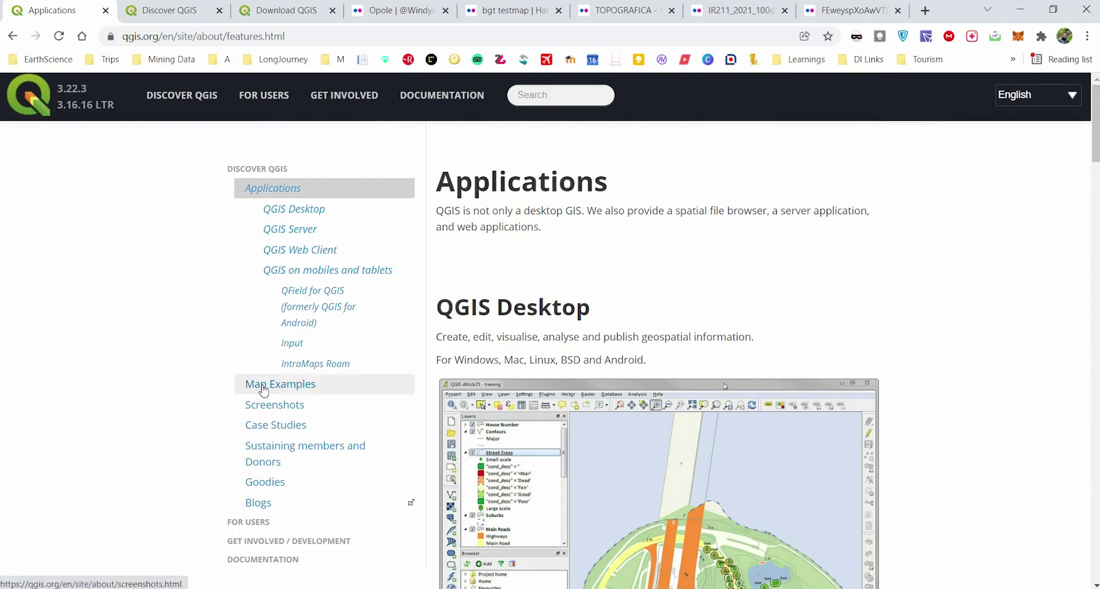
left_click(295, 391)
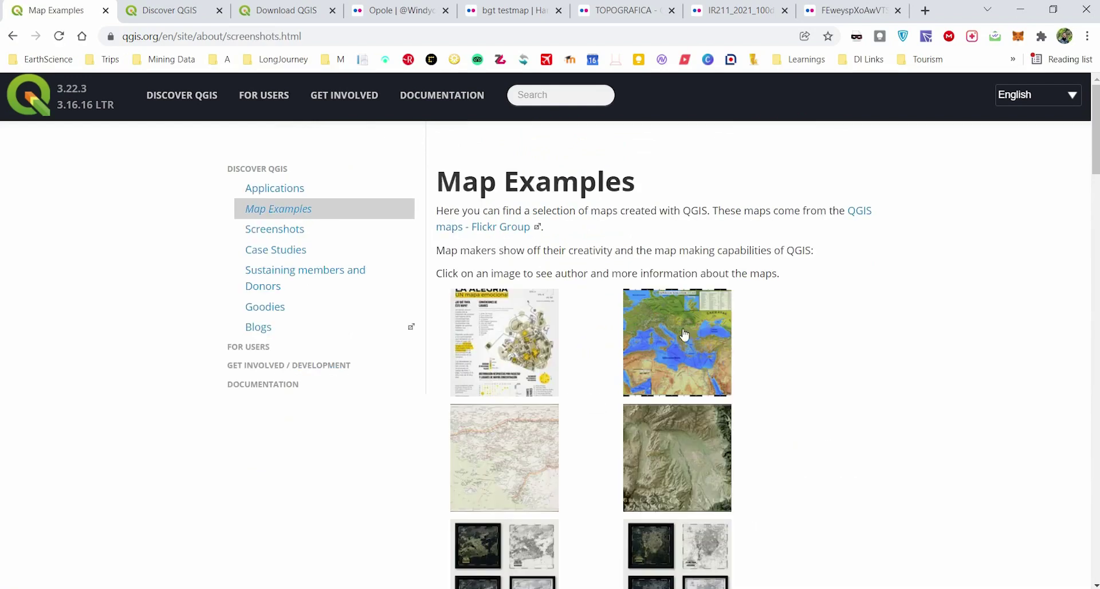
scroll(567, 327, "down", 5)
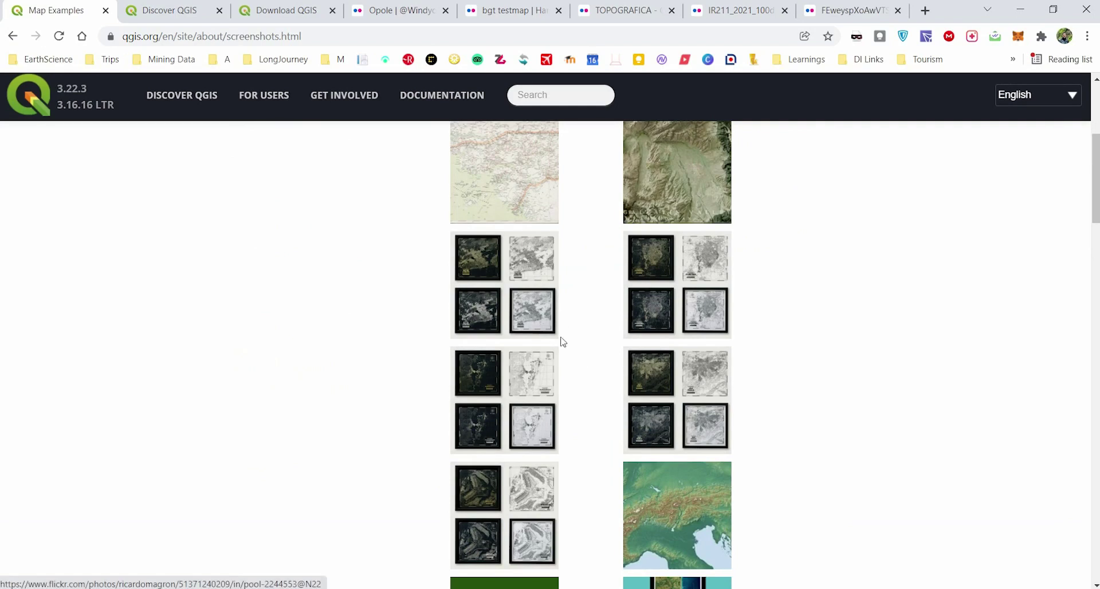
scroll(590, 362, "down", 1)
scroll(593, 364, "down", 1)
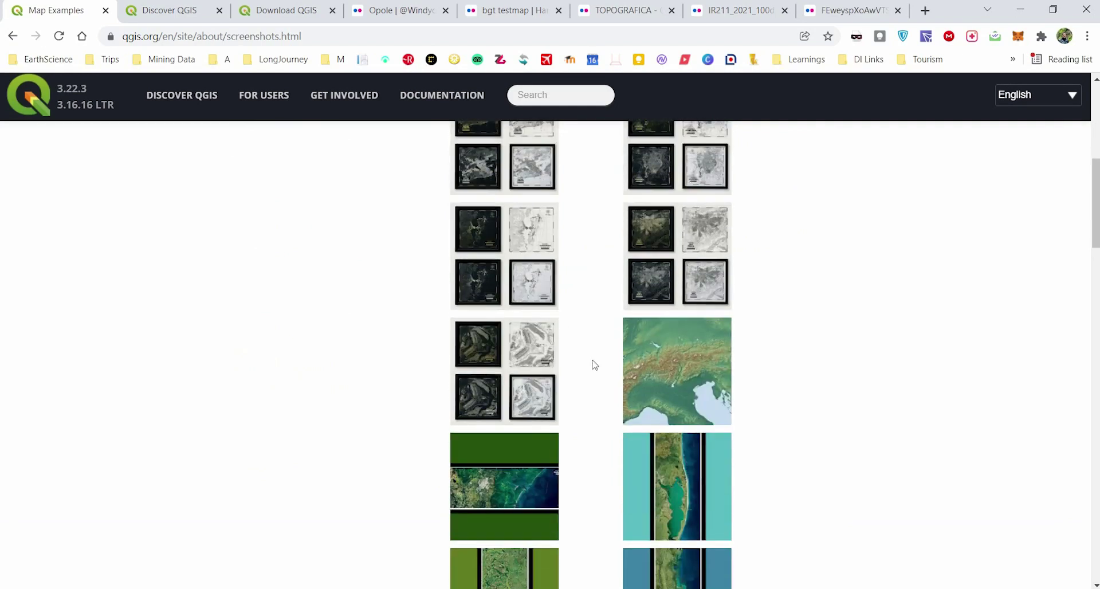
scroll(595, 364, "down", 5)
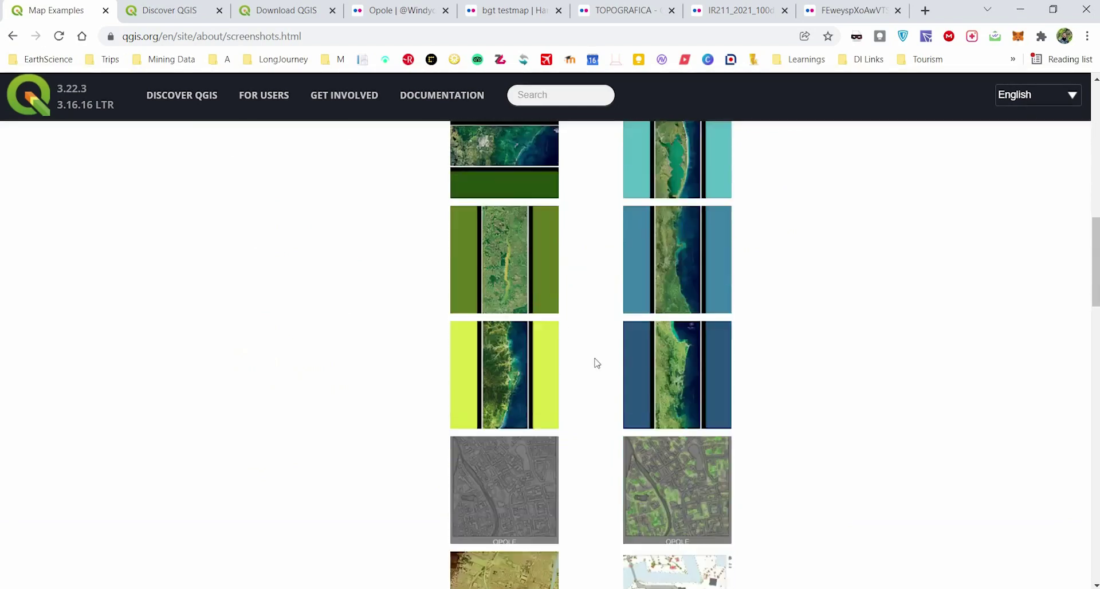
scroll(596, 365, "down", 1)
scroll(593, 378, "down", 1)
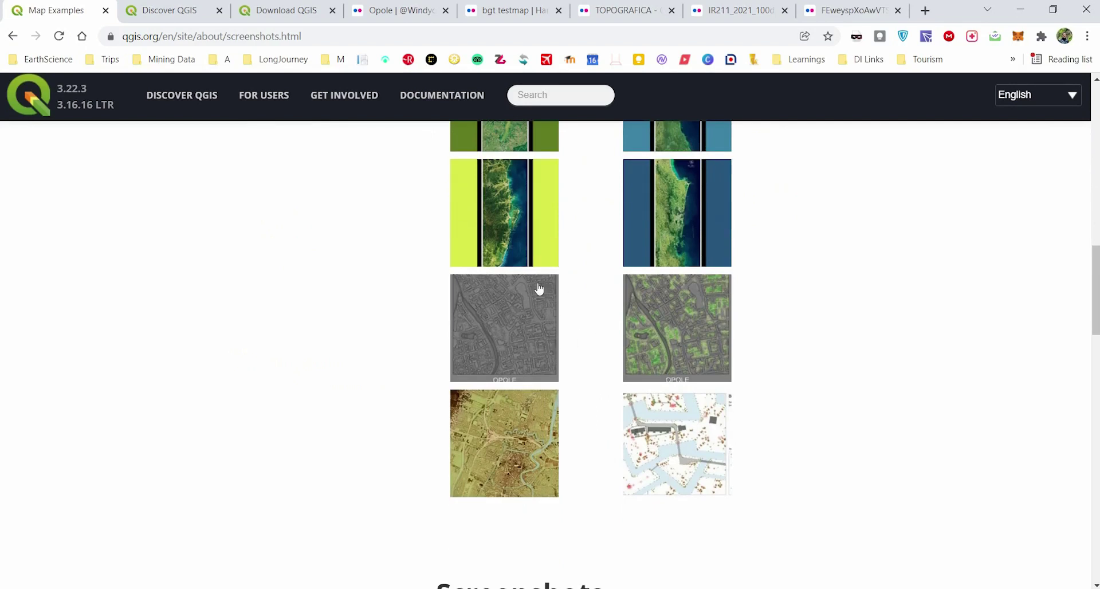
scroll(507, 258, "down", 1)
scroll(245, 147, "down", 3)
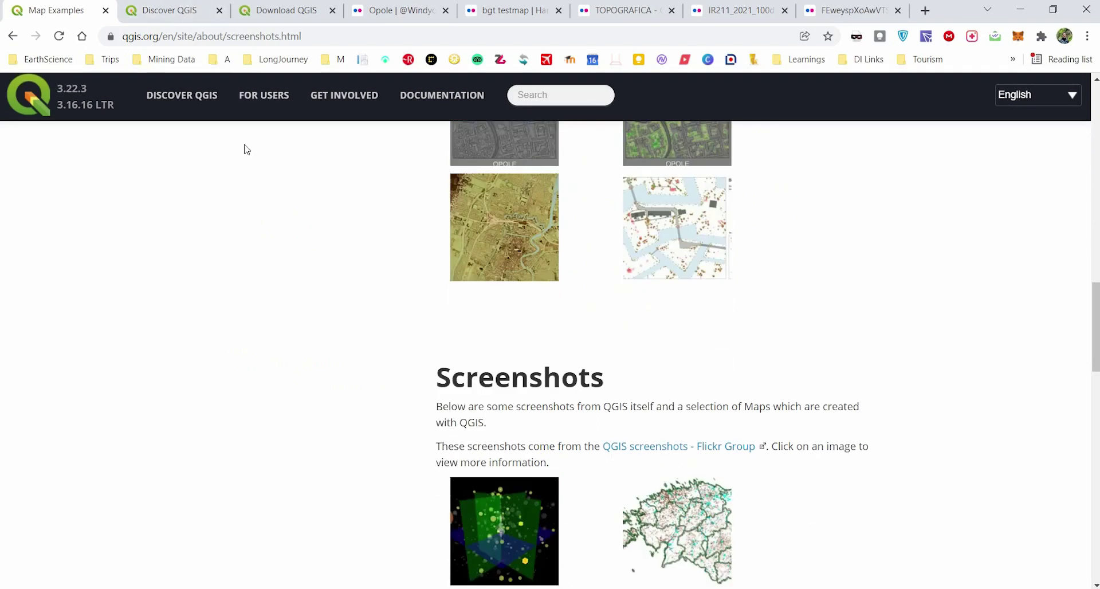
scroll(547, 491, "down", 3)
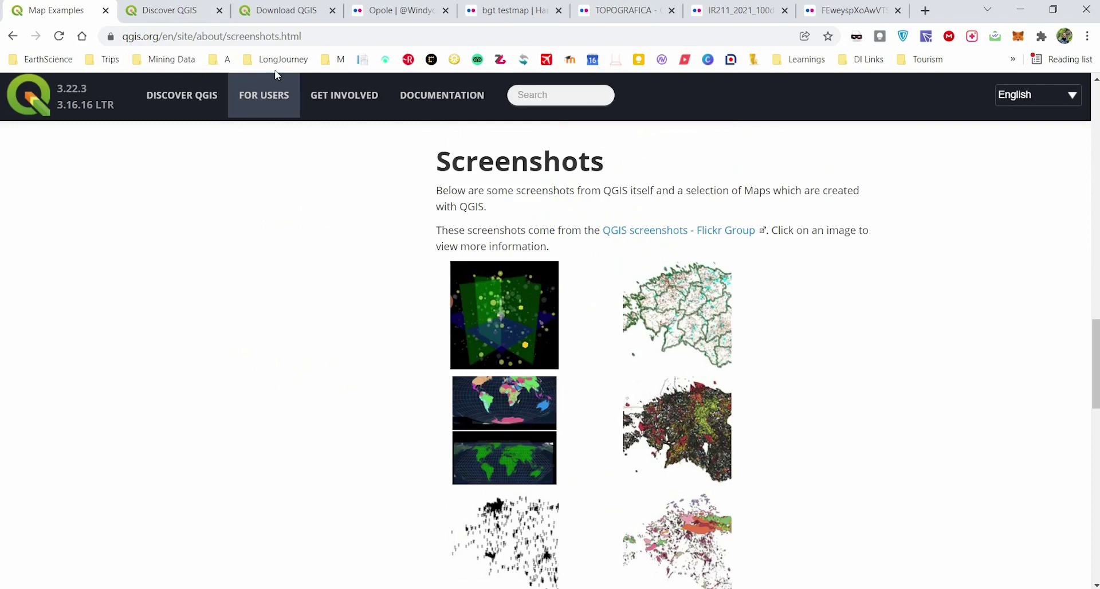
View the Flickr example maps already open in the browser: Opole, bgt testmap, TOPOGRAFICA and the IR211_2021 Roman Empire map.
left_click(401, 11)
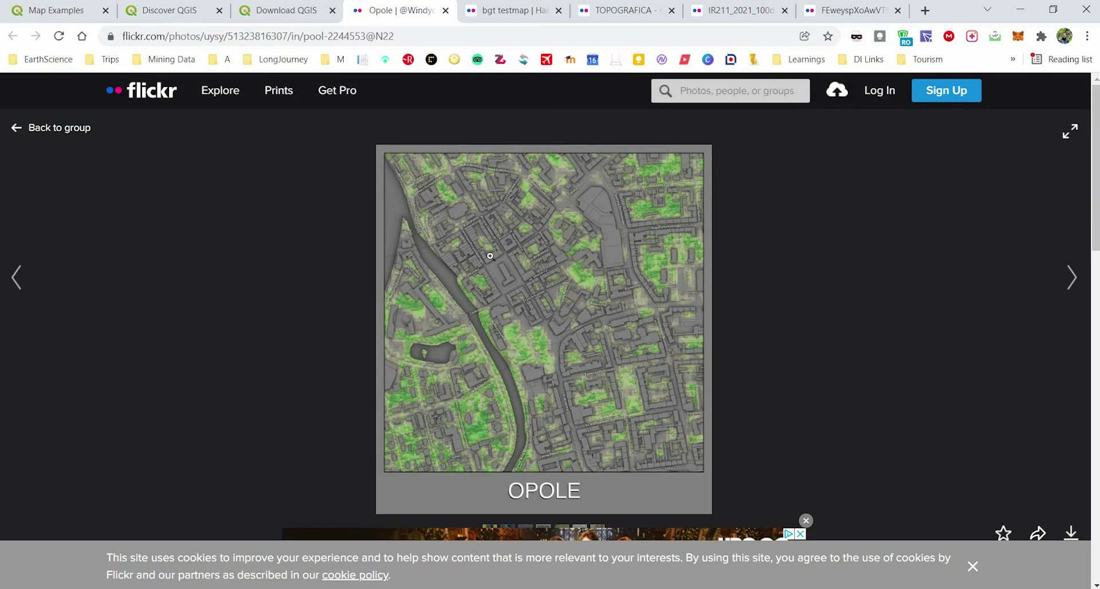
left_click(517, 10)
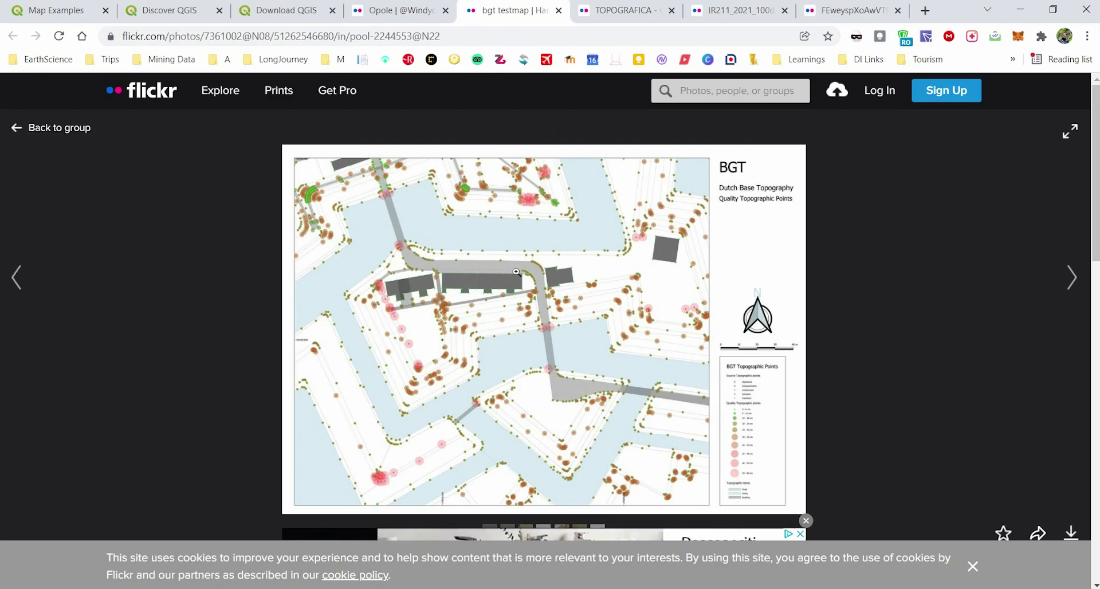
left_click(630, 8)
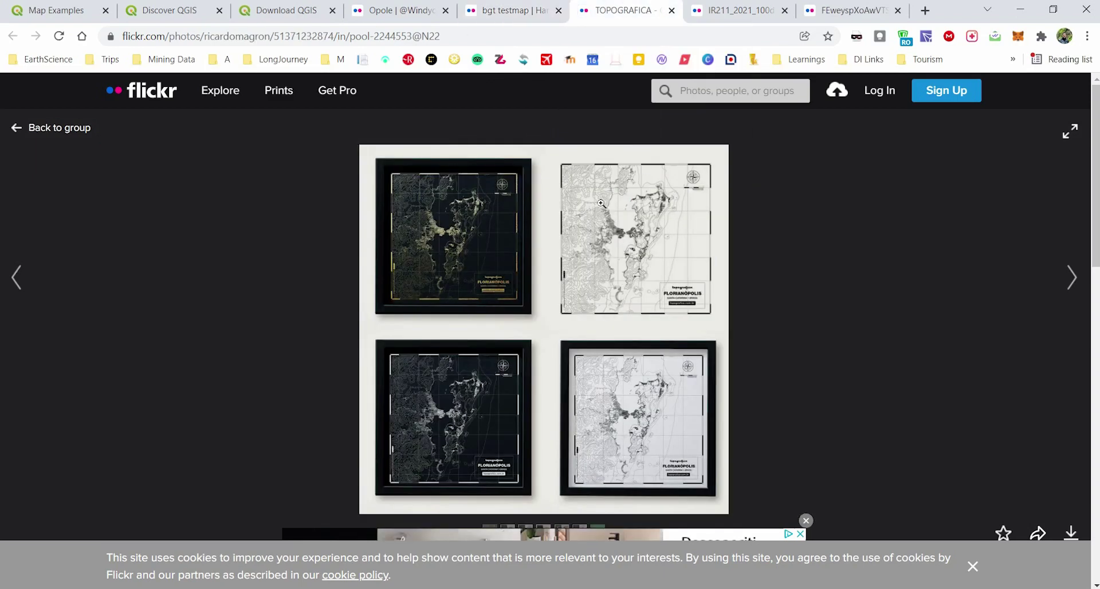
left_click(733, 9)
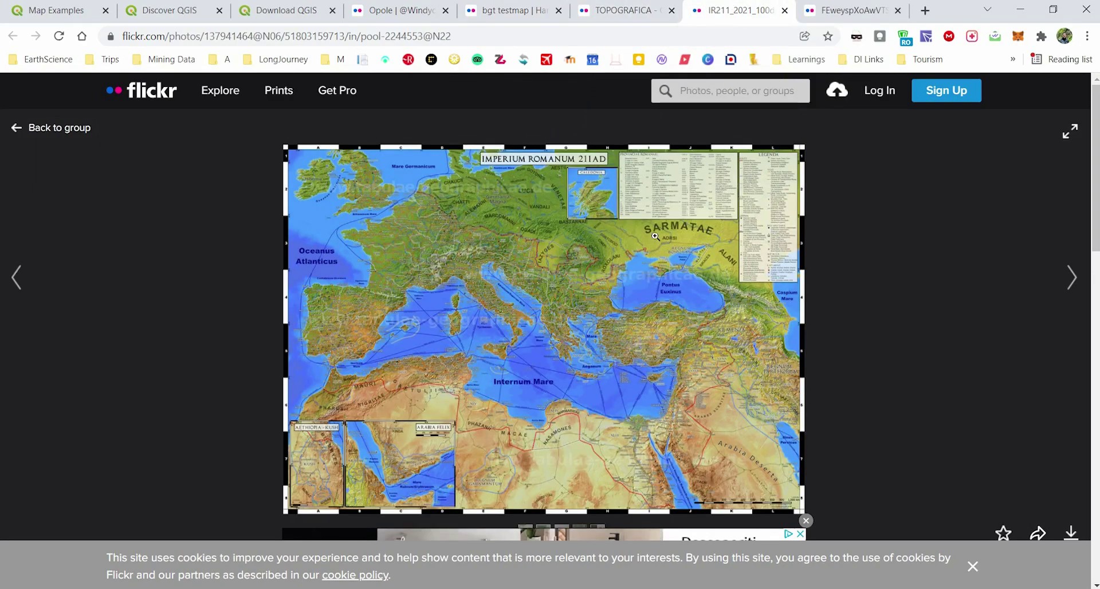
Inspect the Imperium Romanum 211AD map at enlarged size, then view the La Alegría emotional map of Bogotá.
left_click(573, 192)
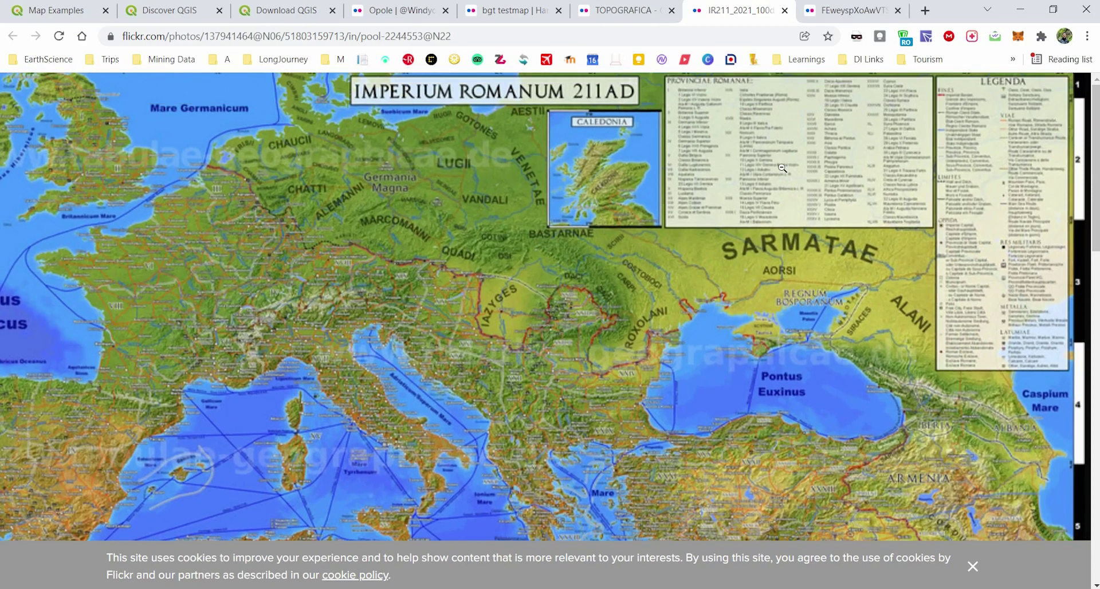
left_click(782, 168)
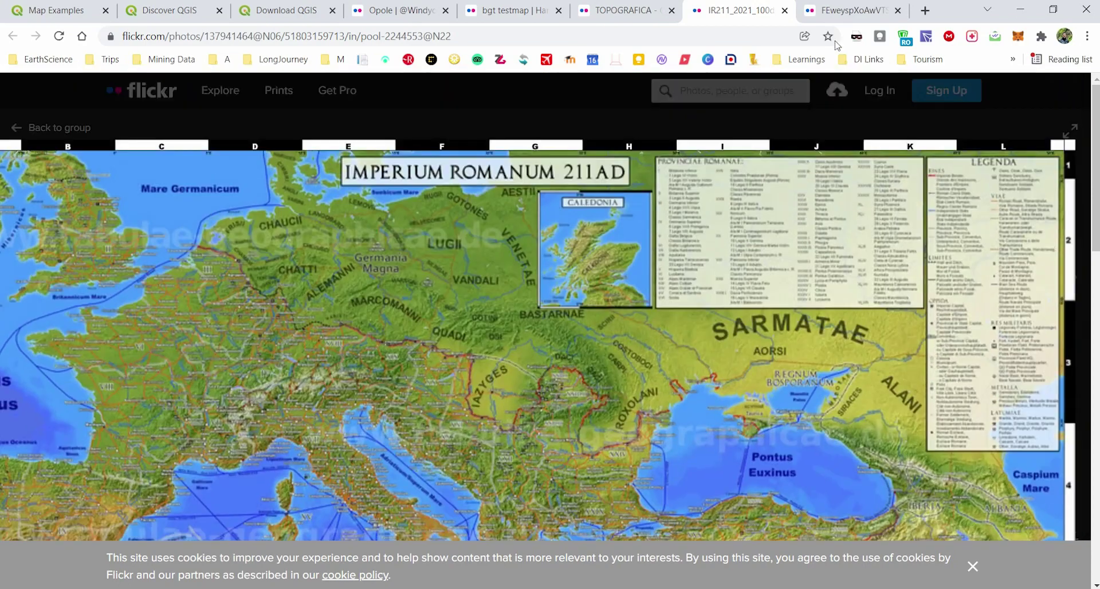
left_click(837, 9)
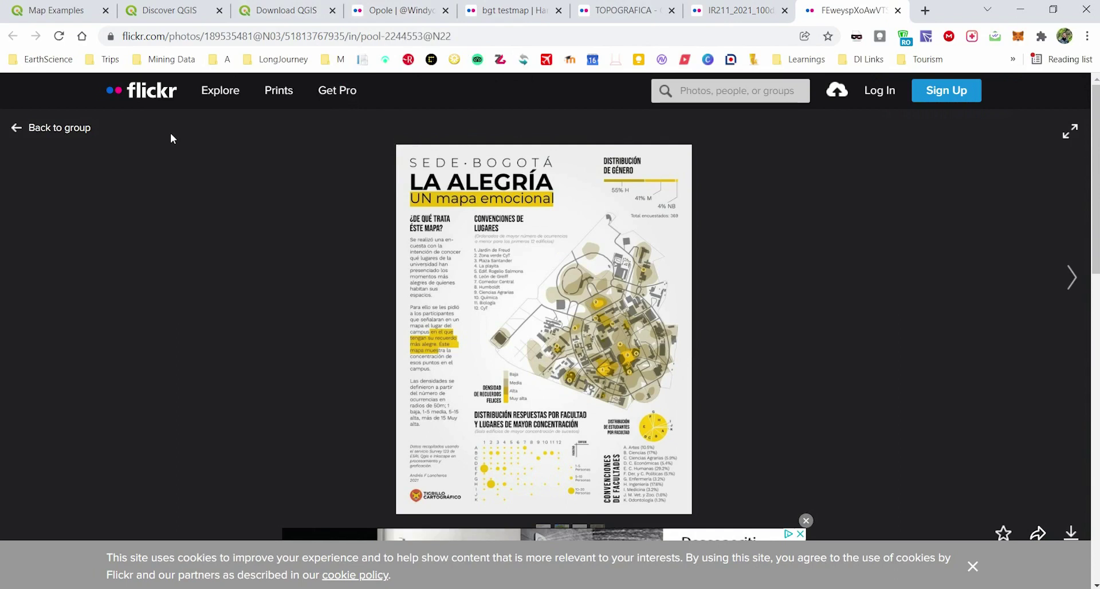
Close the five Flickr example map pages and return to the beginning of the Download QGIS page.
middle_click(402, 5)
middle_click(402, 5)
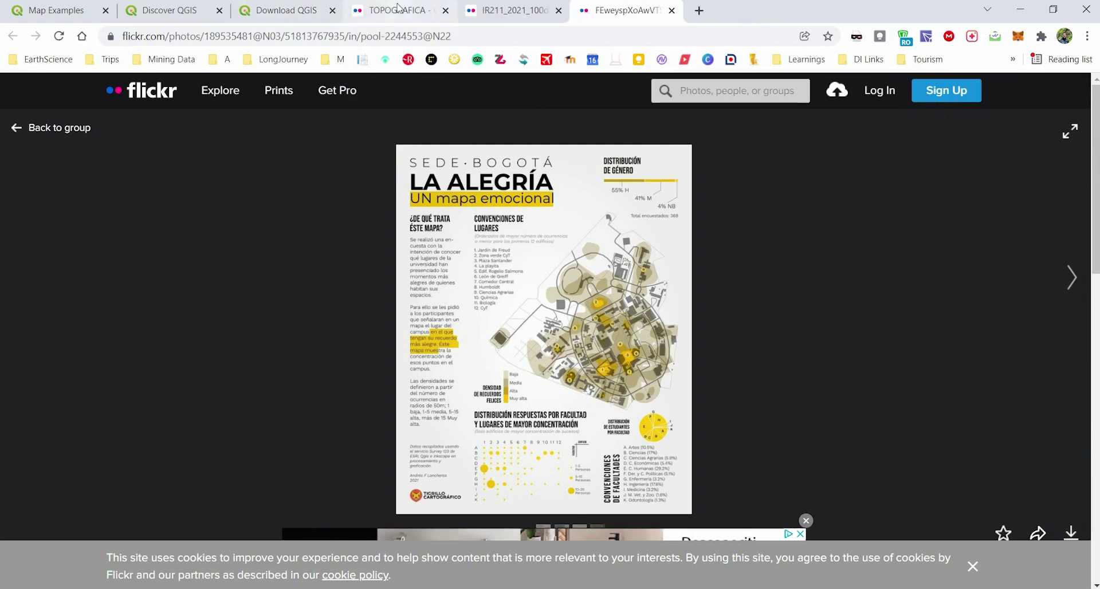
middle_click(402, 5)
middle_click(402, 5)
middle_click(402, 5)
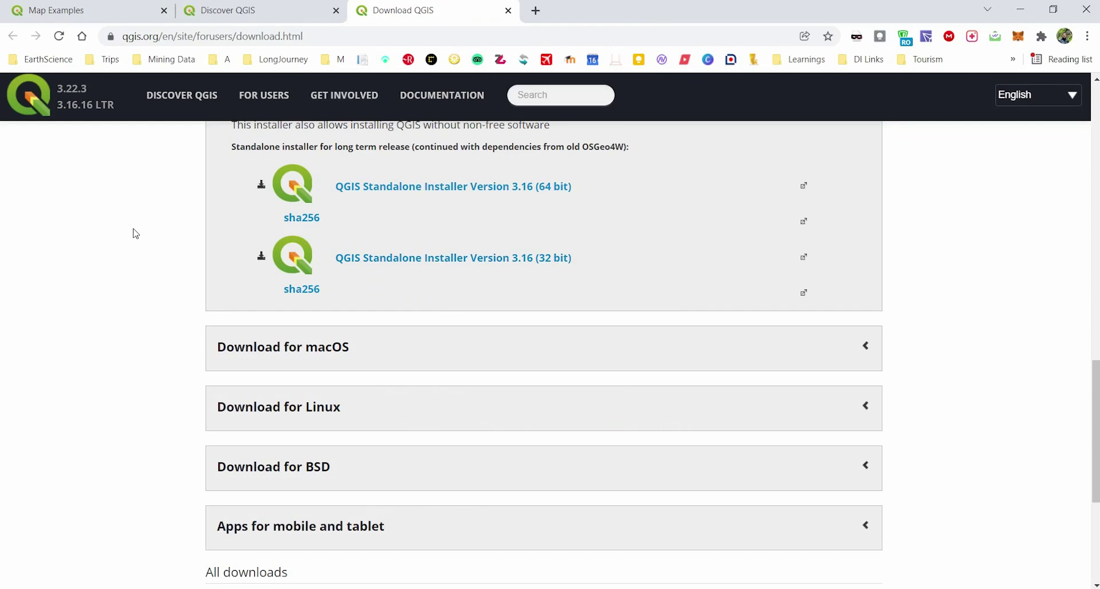
scroll(144, 240, "up", 1)
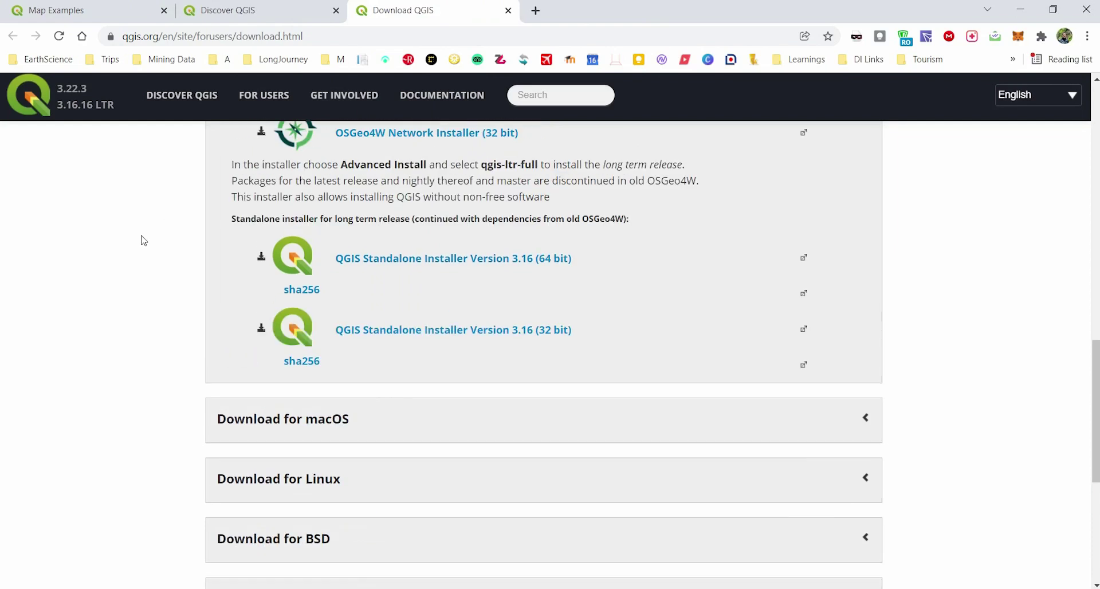
scroll(143, 240, "up", 12)
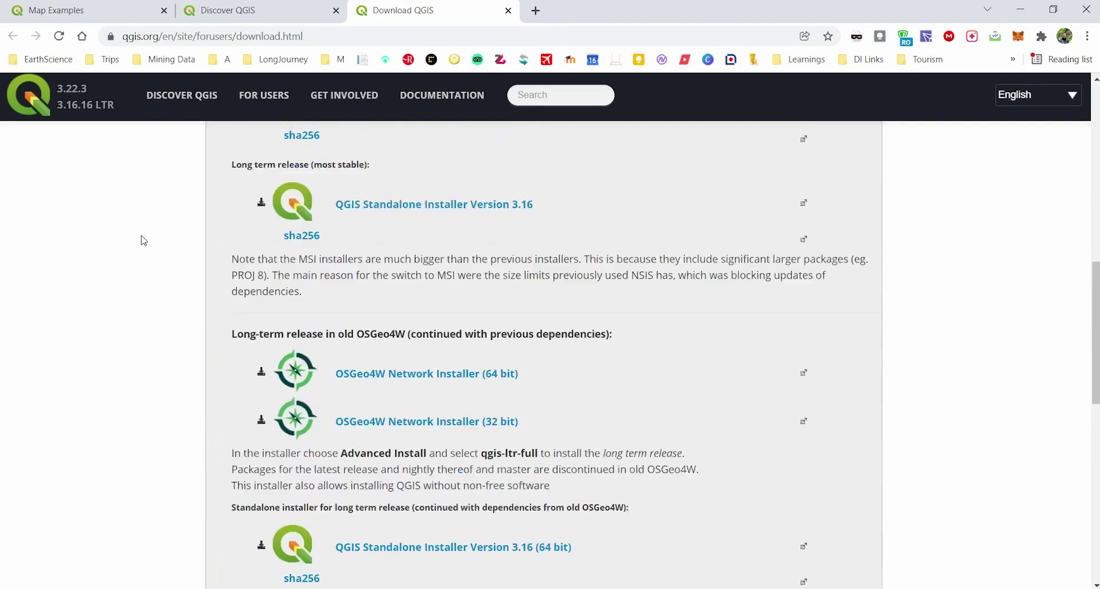
scroll(143, 240, "up", 3)
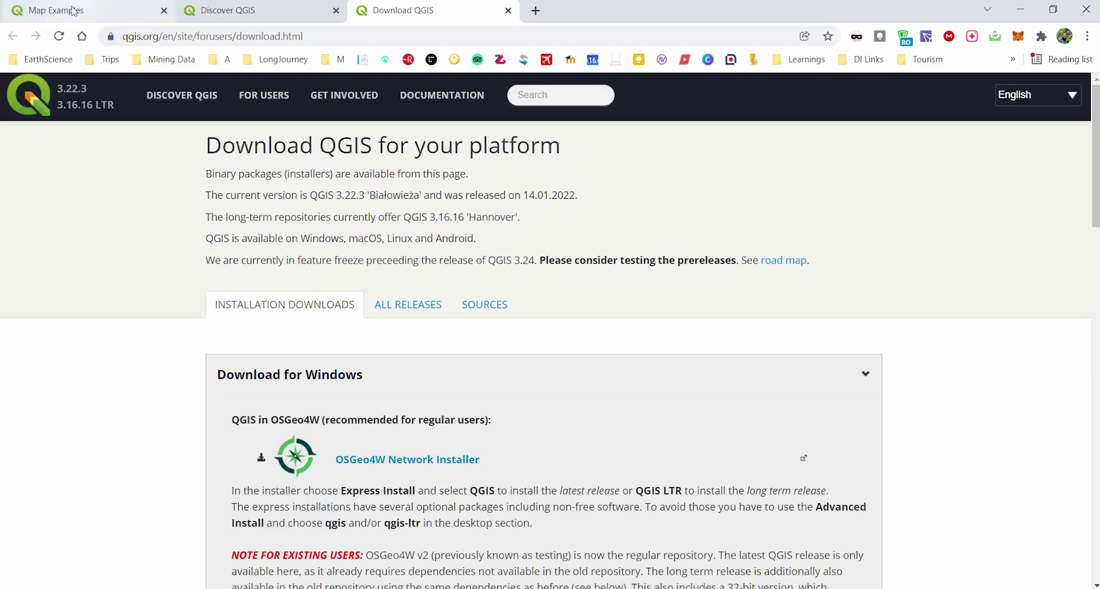
Load the QGIS home page at qgis.org and open its download page from there.
left_click(163, 36)
type("qgis.org/")
key("Return")
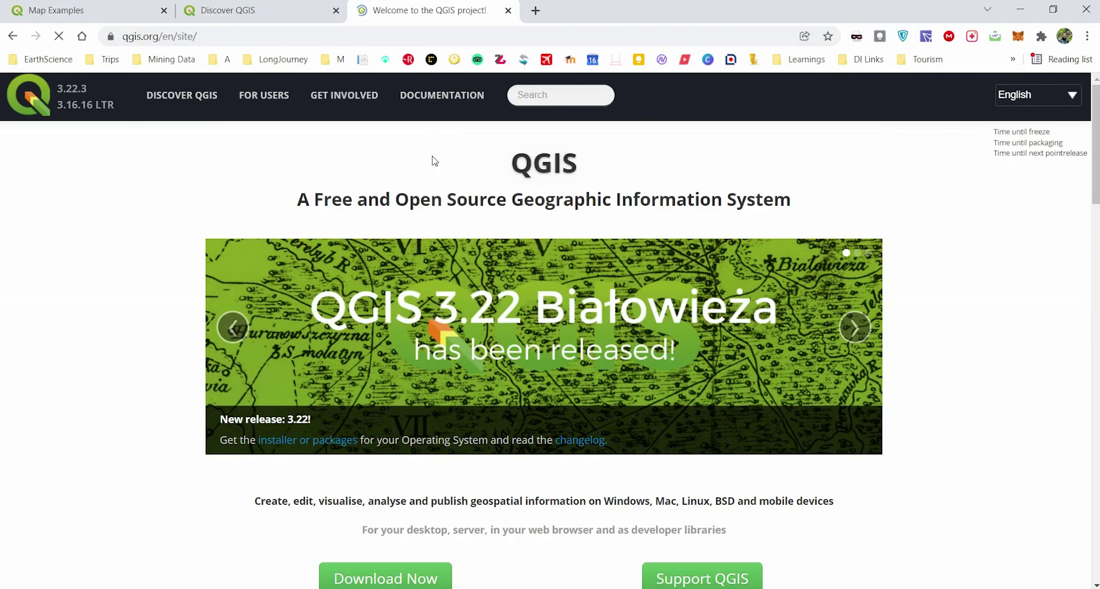
scroll(401, 332, "down", 3)
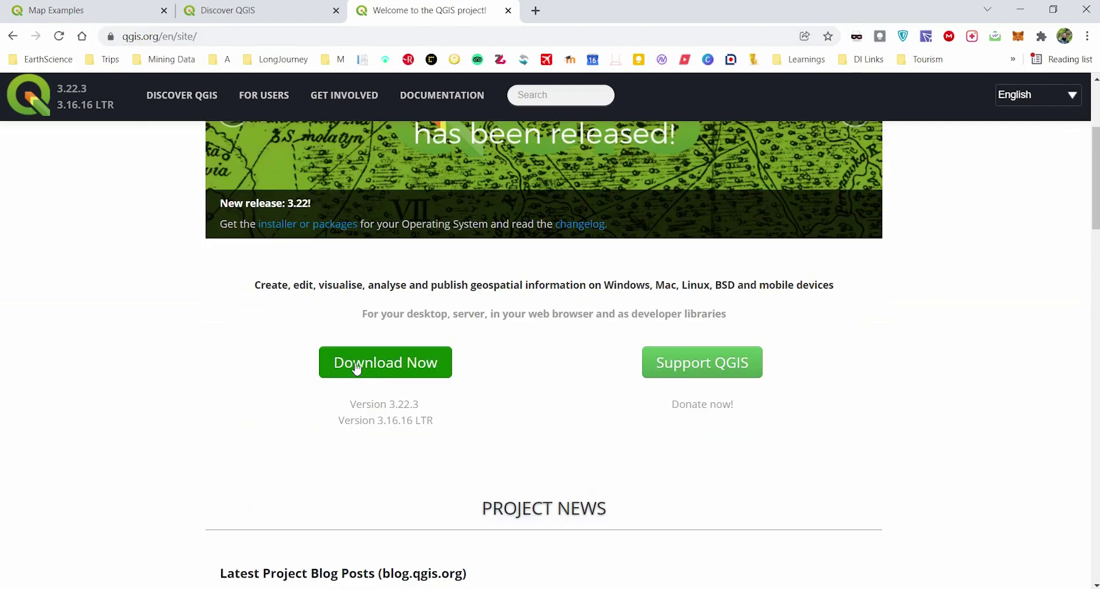
left_click(391, 371)
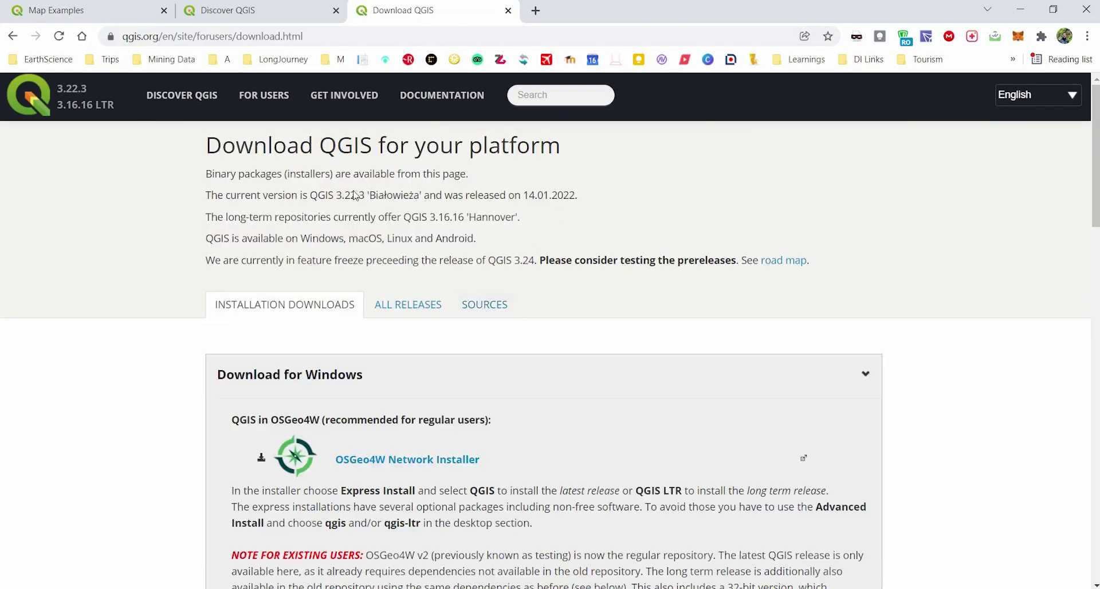
Review the Windows download options, including the OSGeo4W network installer and the standalone 3.22 and 3.16 installers.
scroll(462, 160, "down", 3)
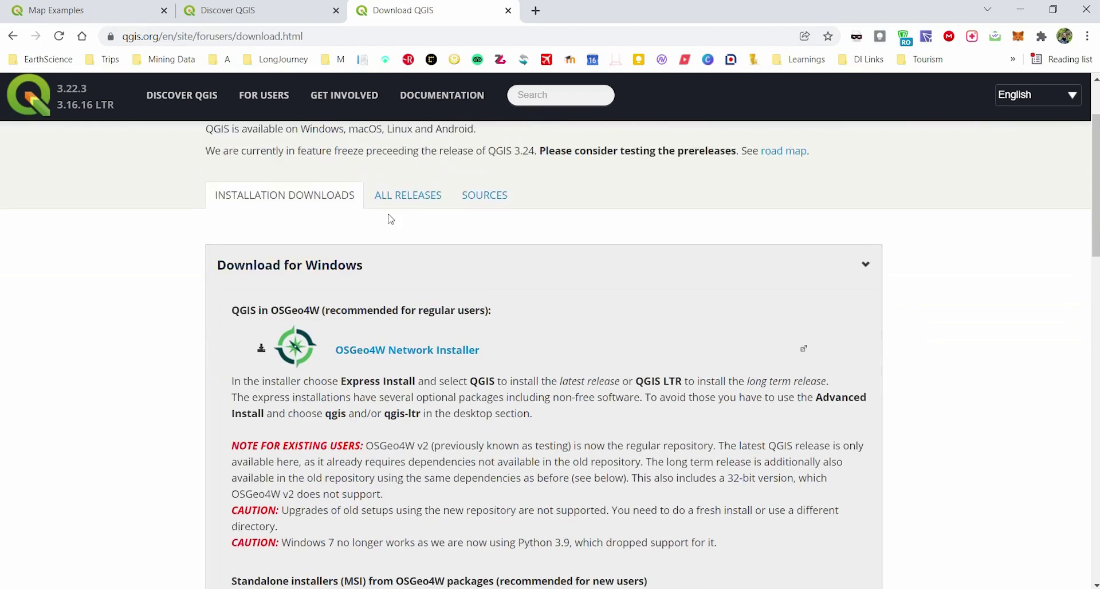
scroll(404, 367, "down", 1)
scroll(403, 367, "down", 5)
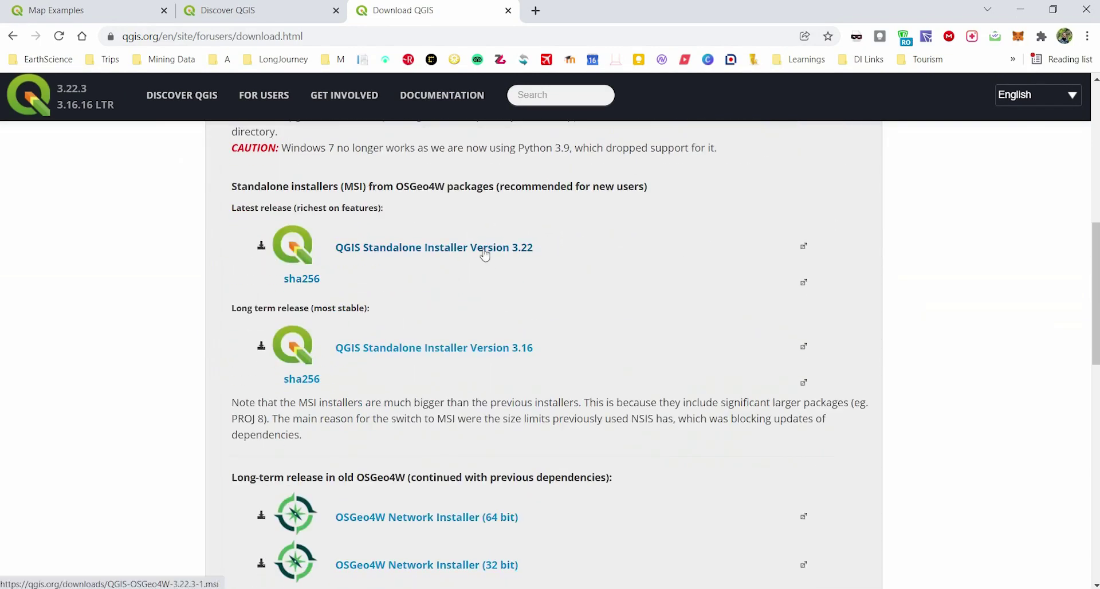
scroll(573, 286, "down", 3)
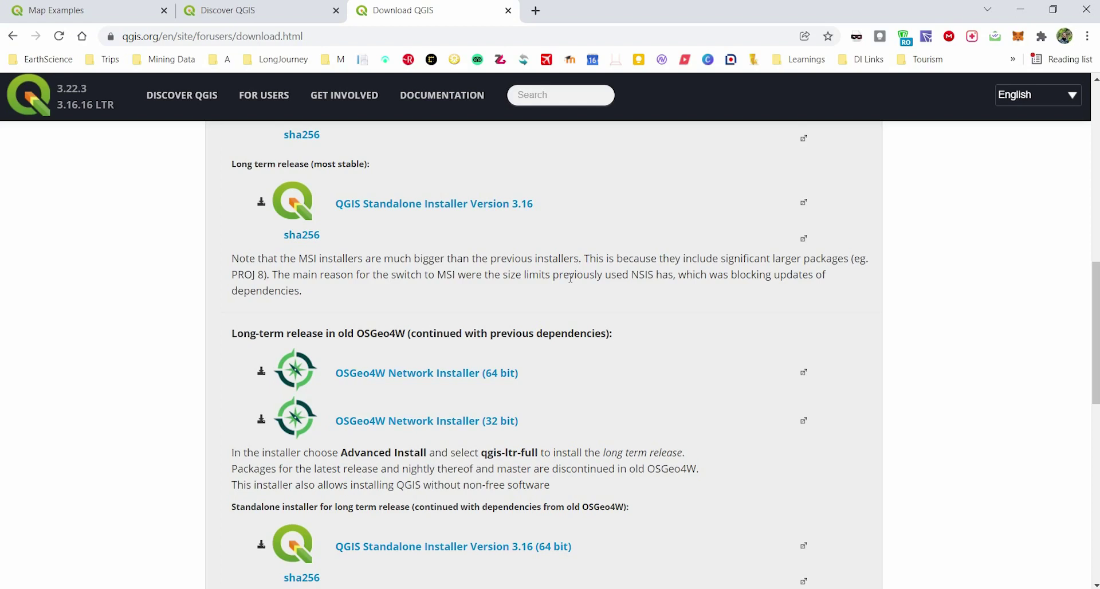
scroll(570, 278, "up", 10)
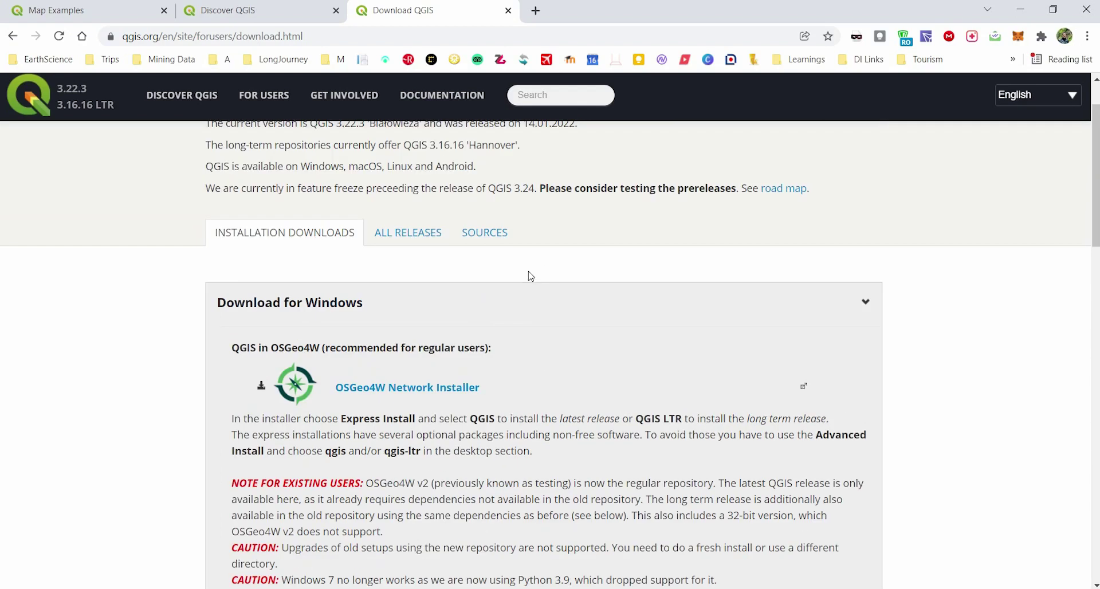
scroll(530, 276, "up", 2)
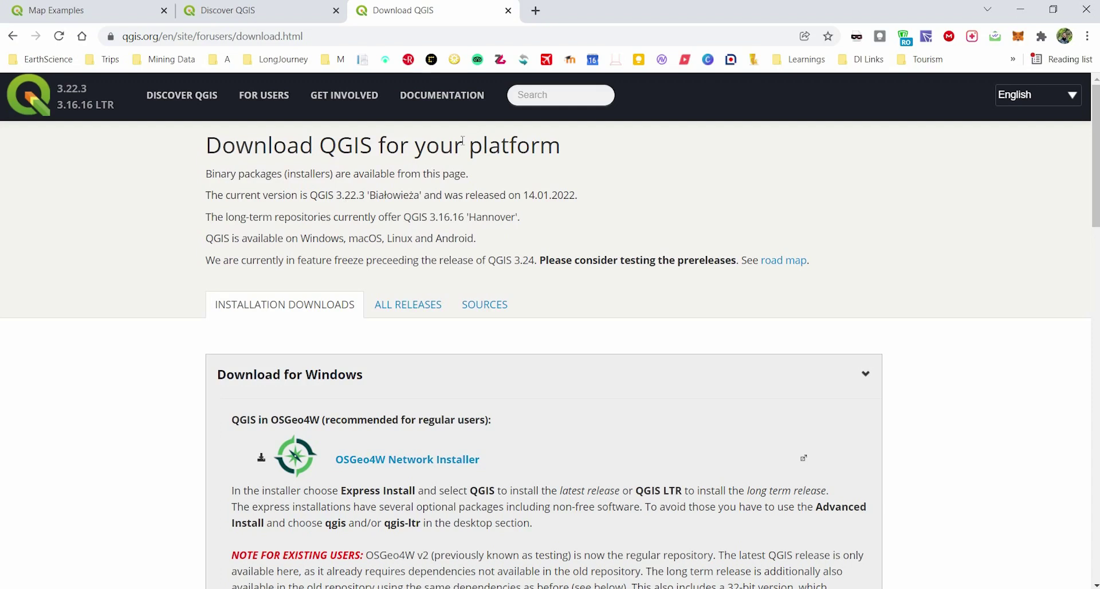
Show all QGIS releases and open the previous releases and more older releases archives in separate new tabs.
left_click(410, 306)
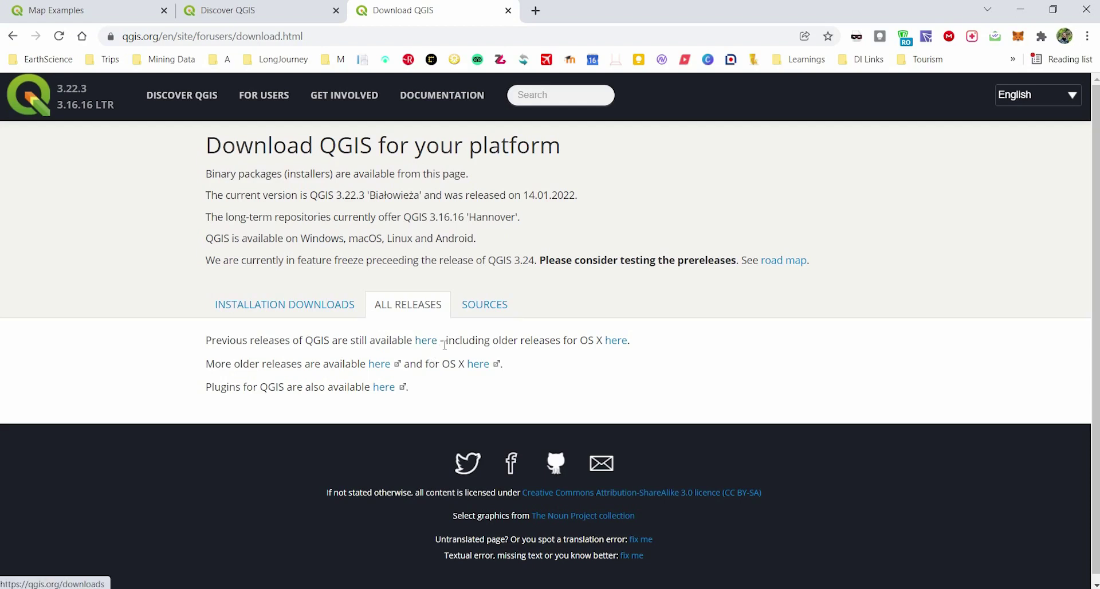
middle_click(427, 343)
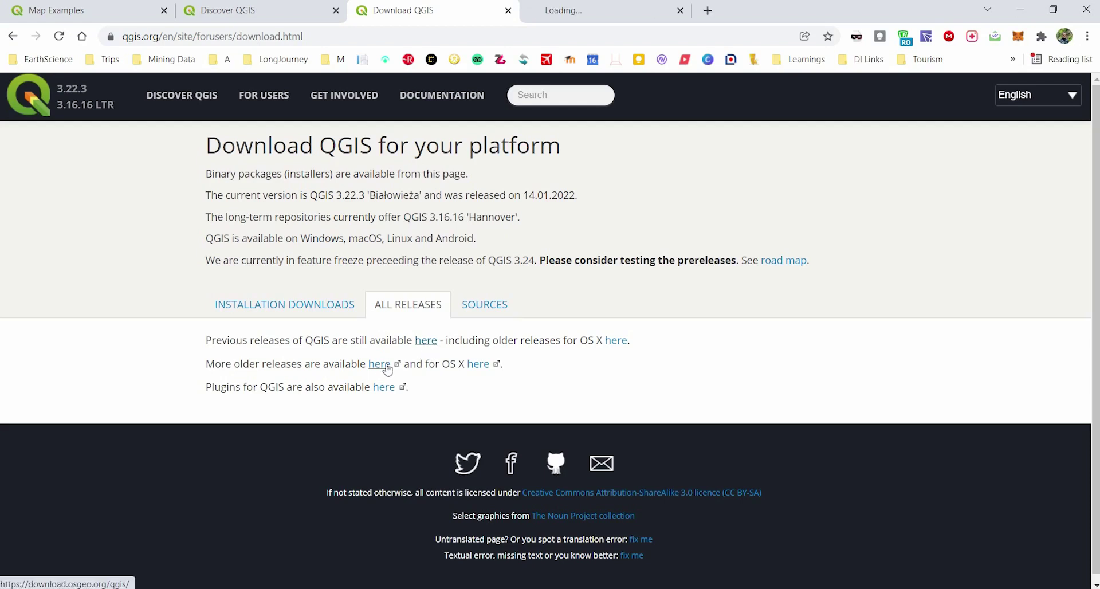
middle_click(379, 364)
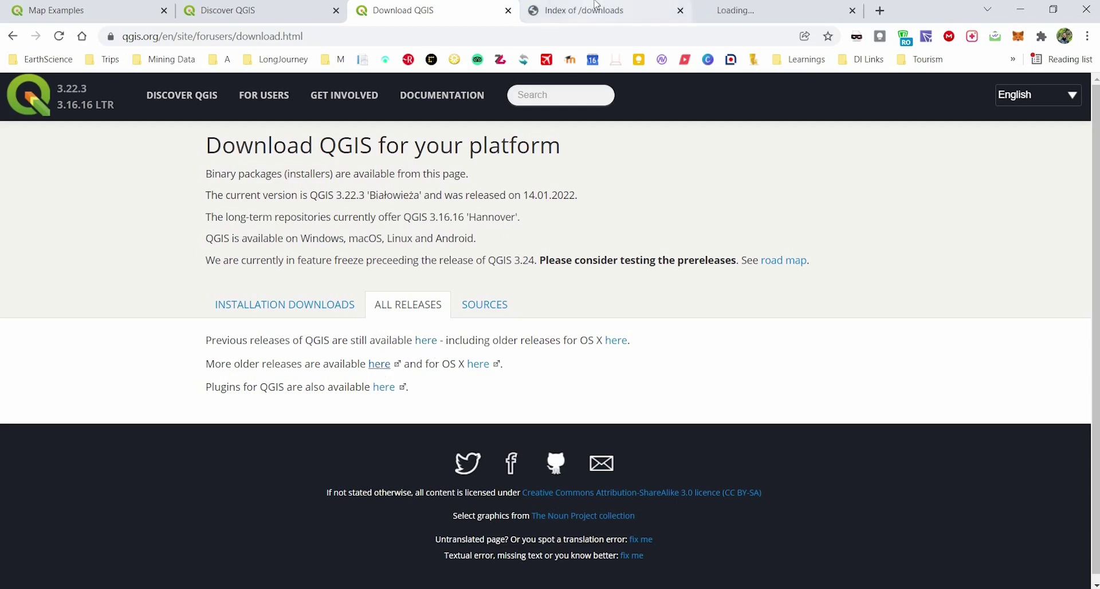
Browse the installer list in the qgis.org downloads index and the osgeo.org qgis index, then return to the download page.
key("ctrl+Tab")
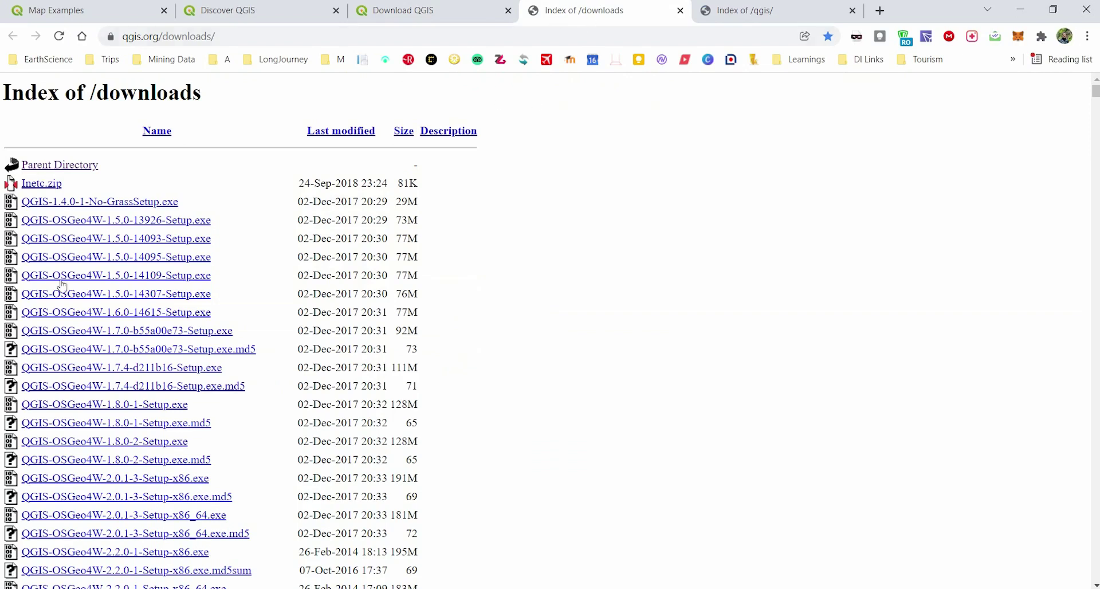
scroll(81, 281, "down", 10)
scroll(91, 319, "down", 13)
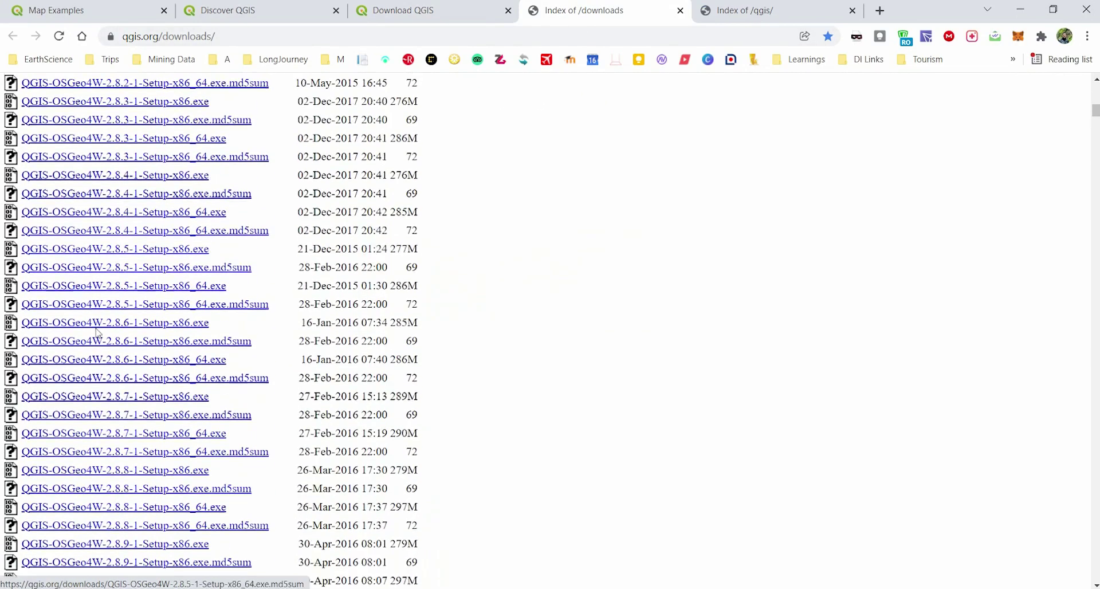
left_click(768, 11)
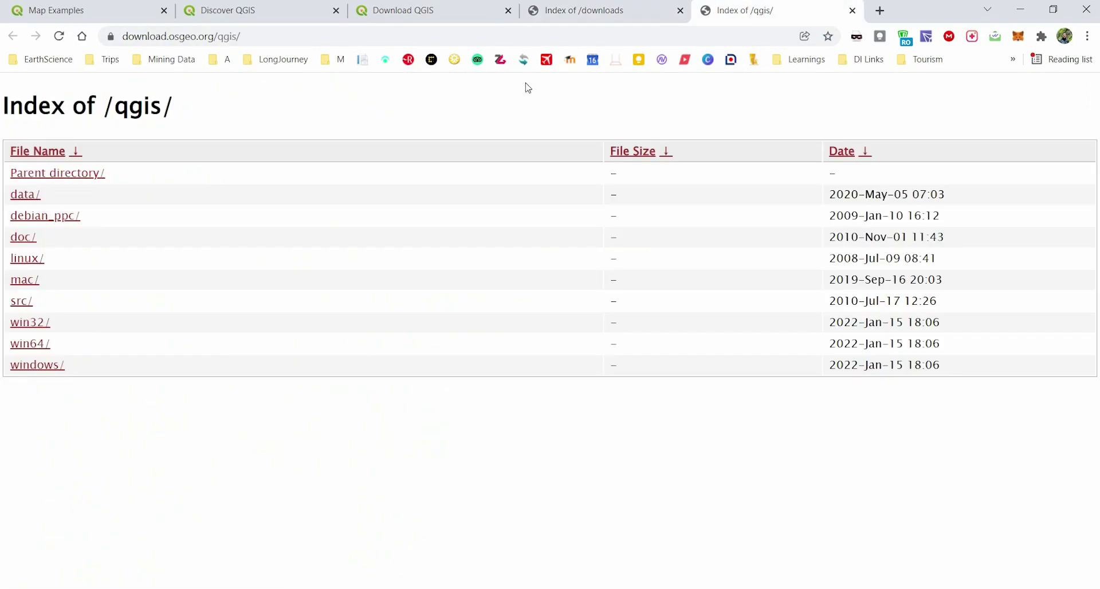
left_click(432, 11)
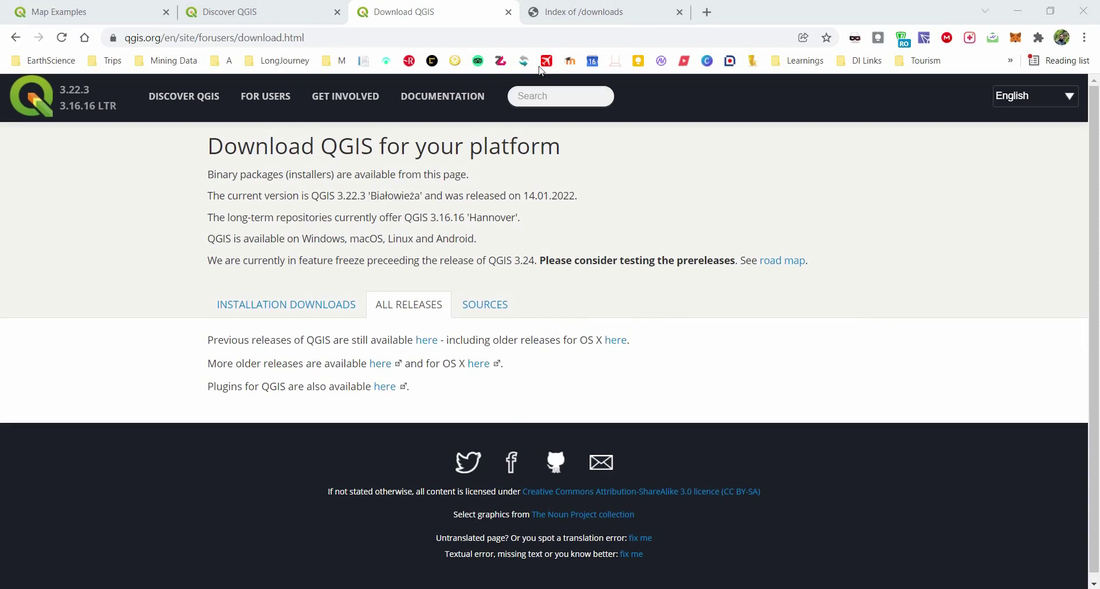
Locate the QGIS 3.10.4-1 installers in the downloads index and highlight the file sizes of the x86 and x86_64 versions.
left_click(564, 12)
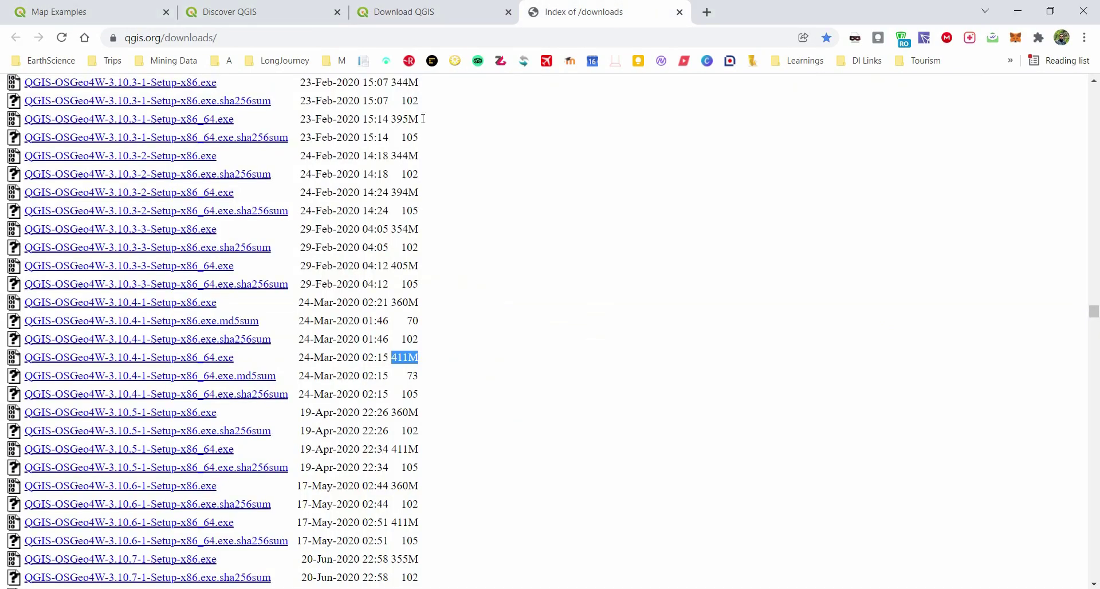
scroll(287, 176, "up", 5)
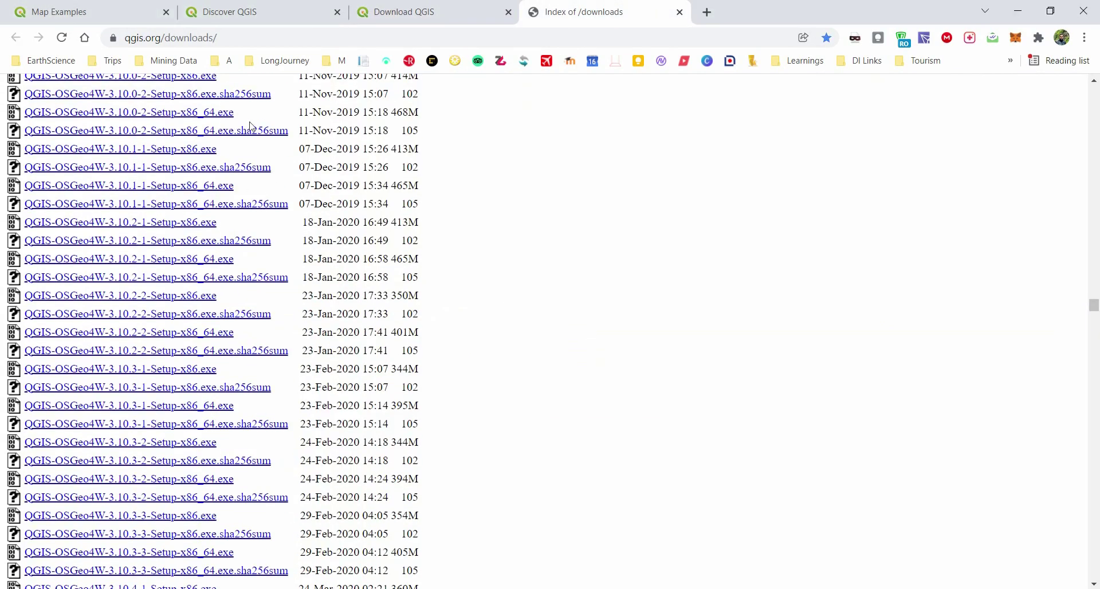
scroll(228, 185, "down", 7)
scroll(195, 192, "down", 3)
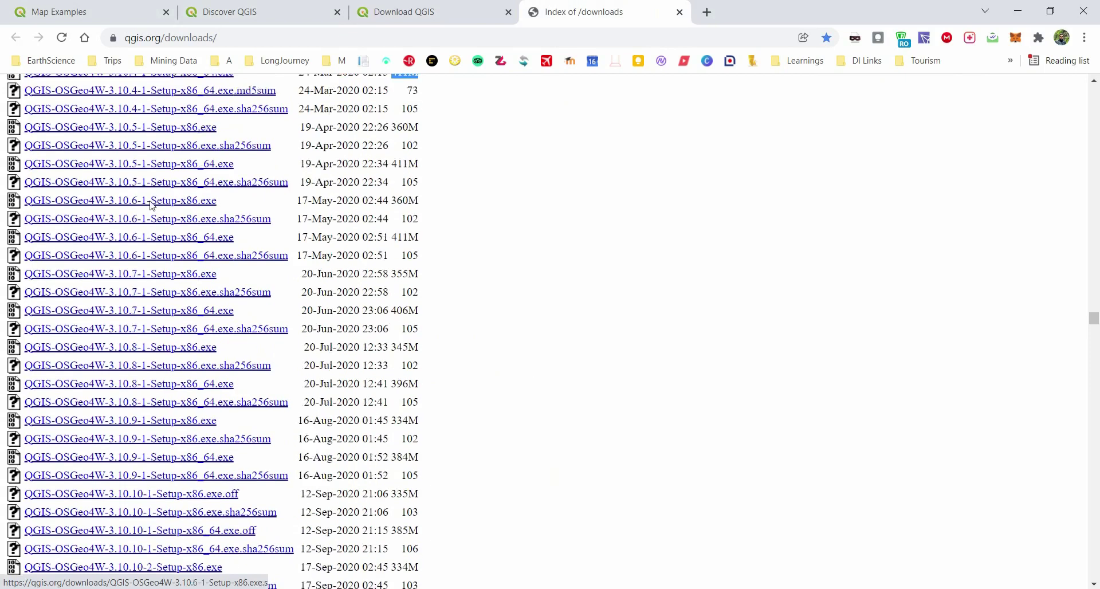
scroll(114, 218, "up", 2)
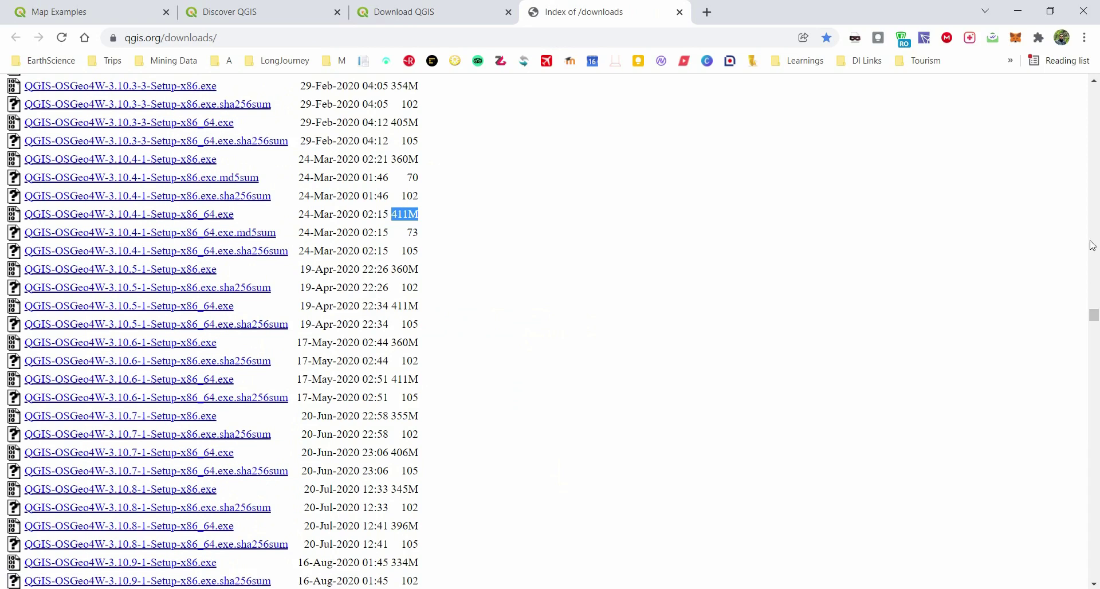
scroll(209, 241, "up", 3)
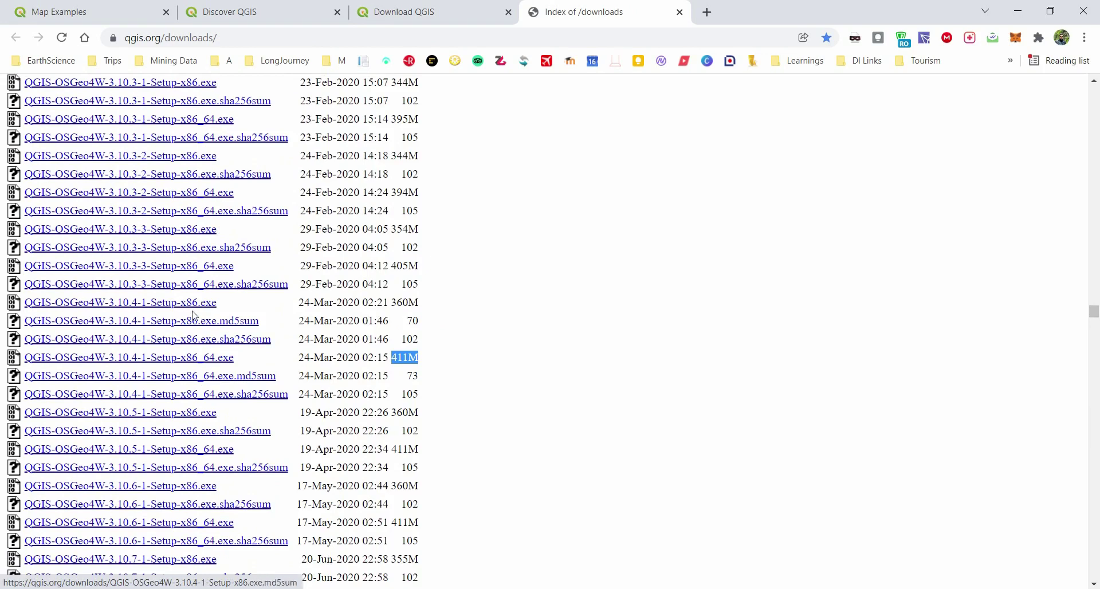
double_click(398, 303)
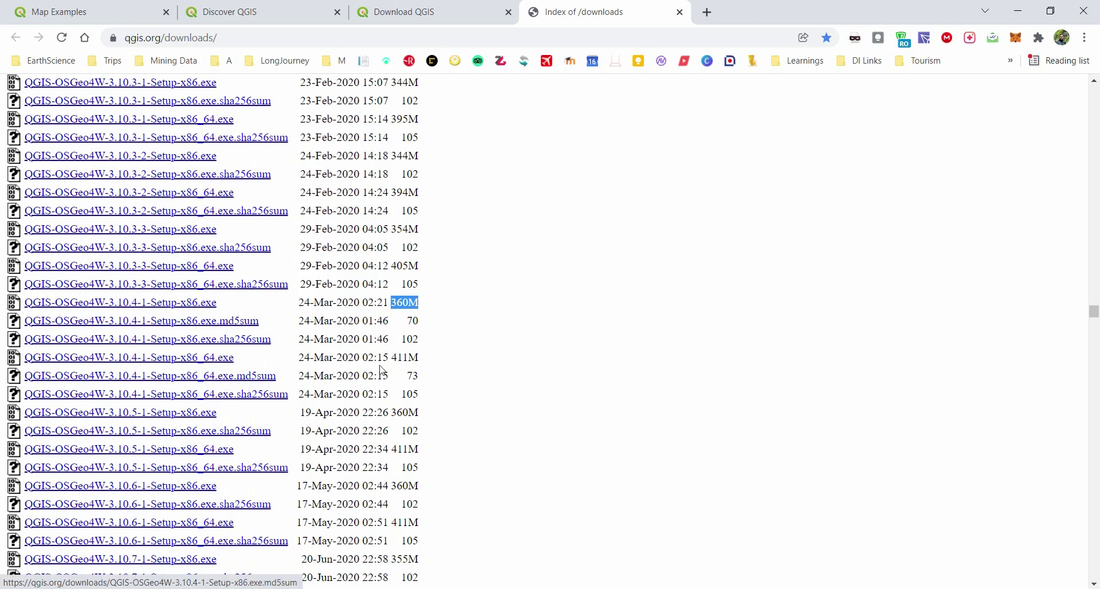
double_click(404, 356)
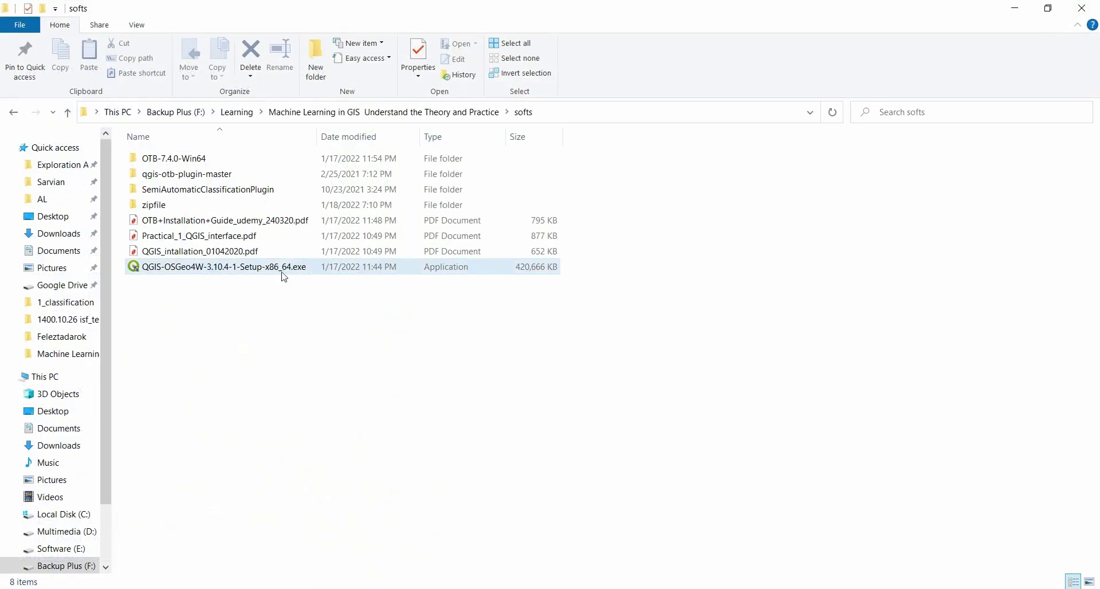
Start QGIS-OSGeo4W-3.10.4-1-Setup-x86_64.exe from the softs folder in File Explorer and cancel the reinstallation.
double_click(248, 267)
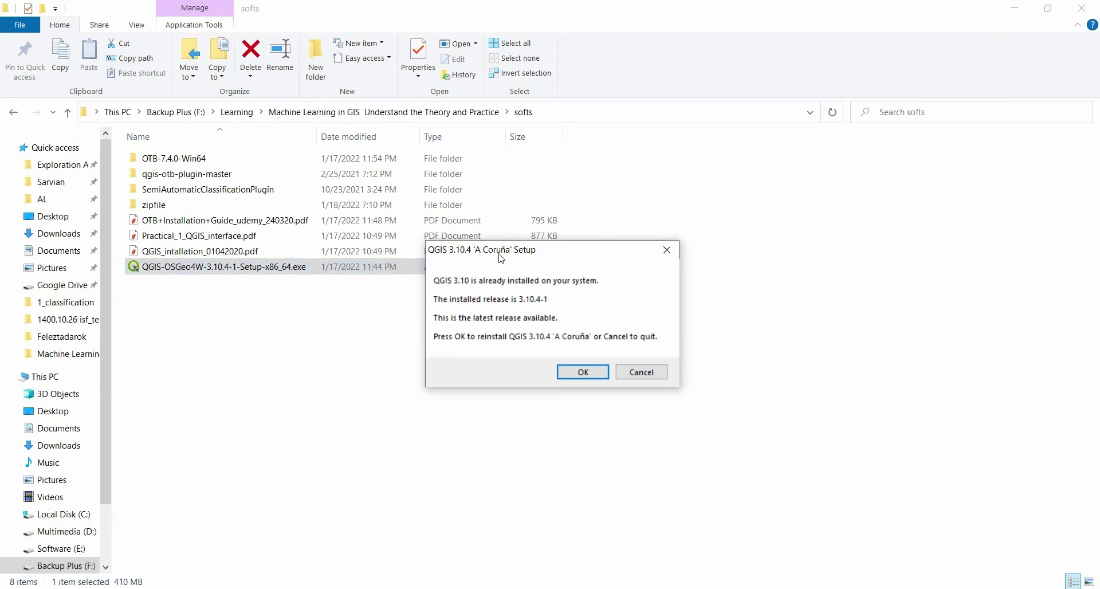
left_click(643, 372)
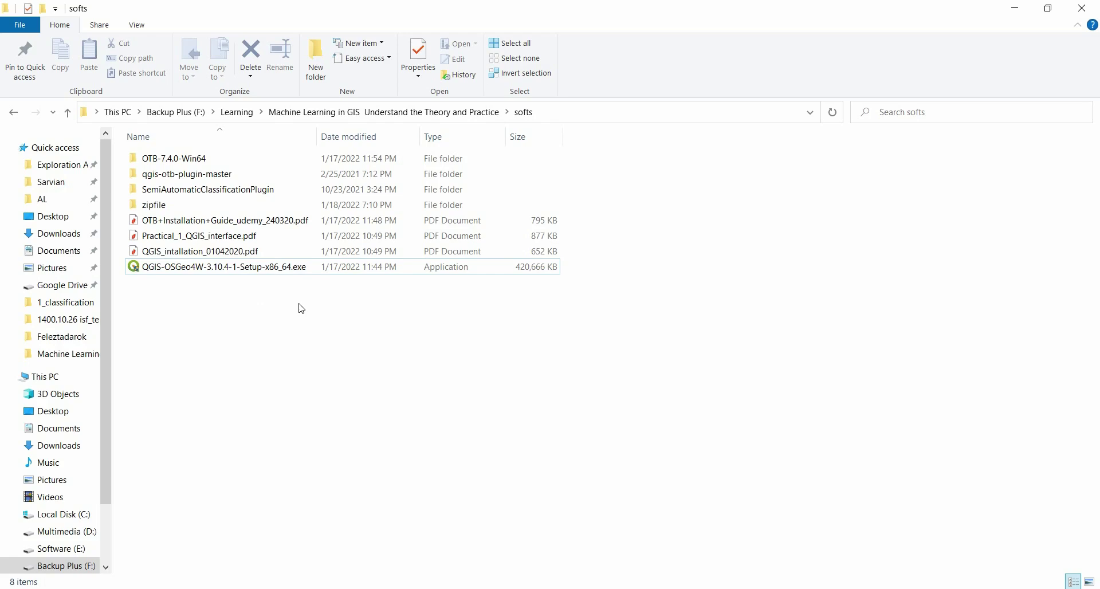
Minimise the open windows and launch QGIS Desktop 3.10.4 from the Mining Softs group on the desktop.
left_click(1016, 8)
left_click(1019, 8)
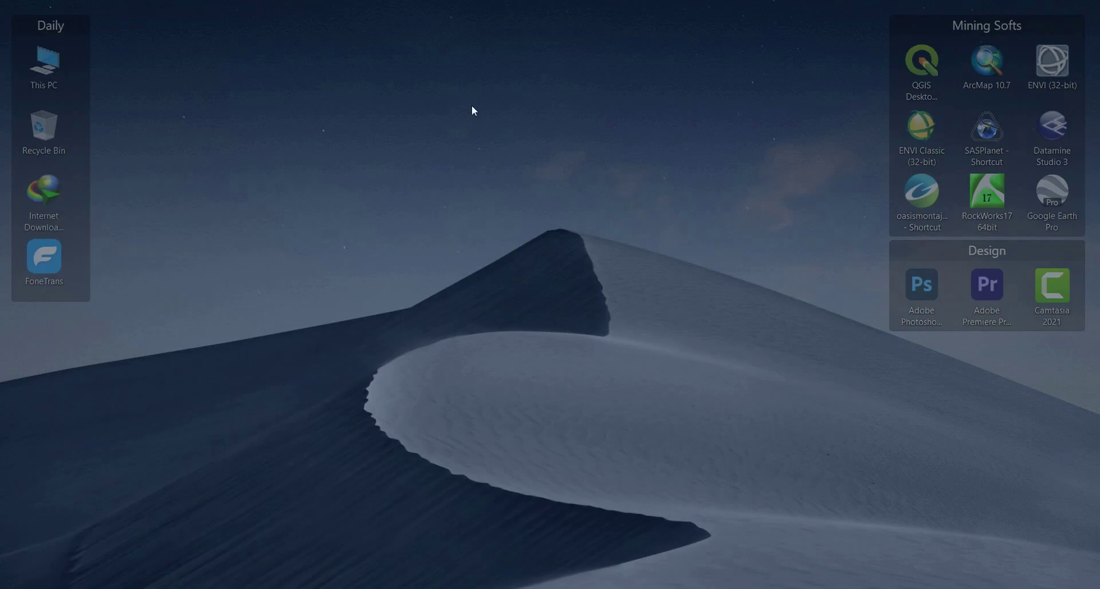
left_click(919, 87)
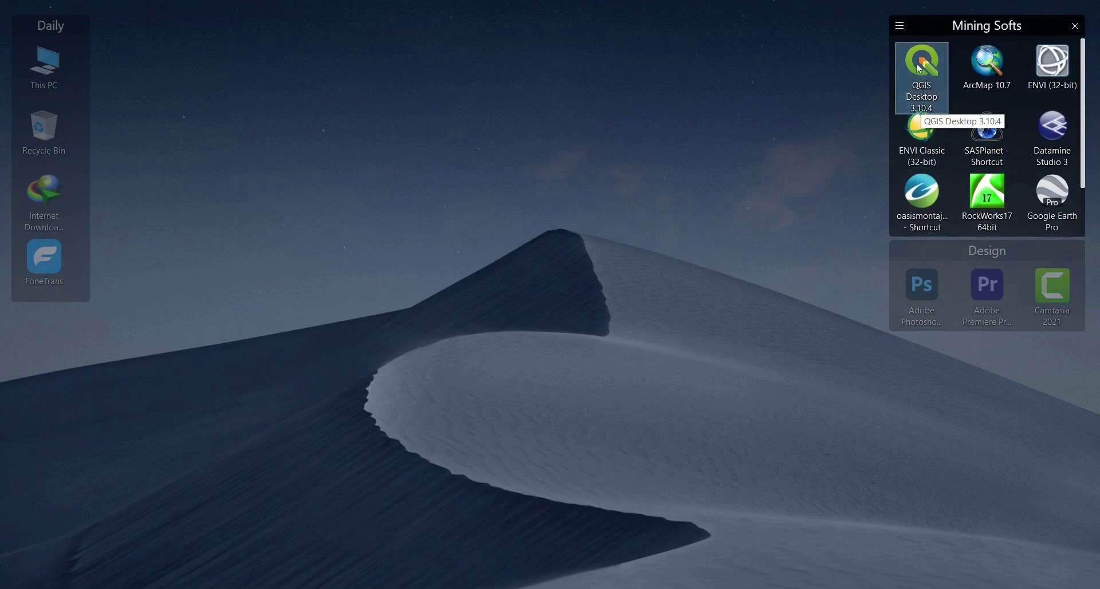
double_click(924, 63)
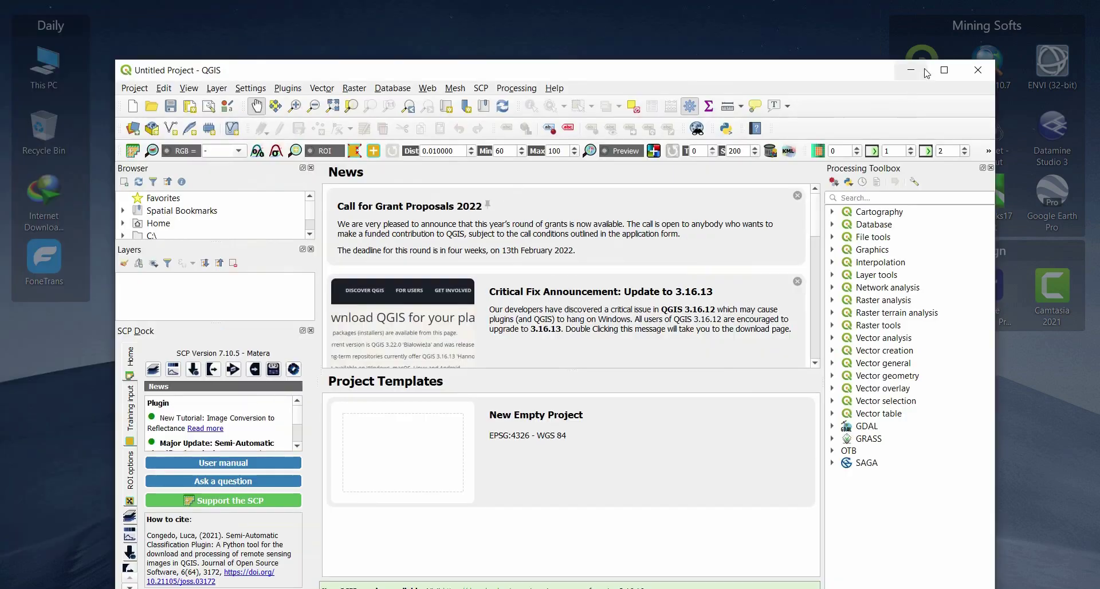
Maximise the QGIS window and dismiss several news entries below the Call for Grant Proposals 2022.
left_click(829, 8)
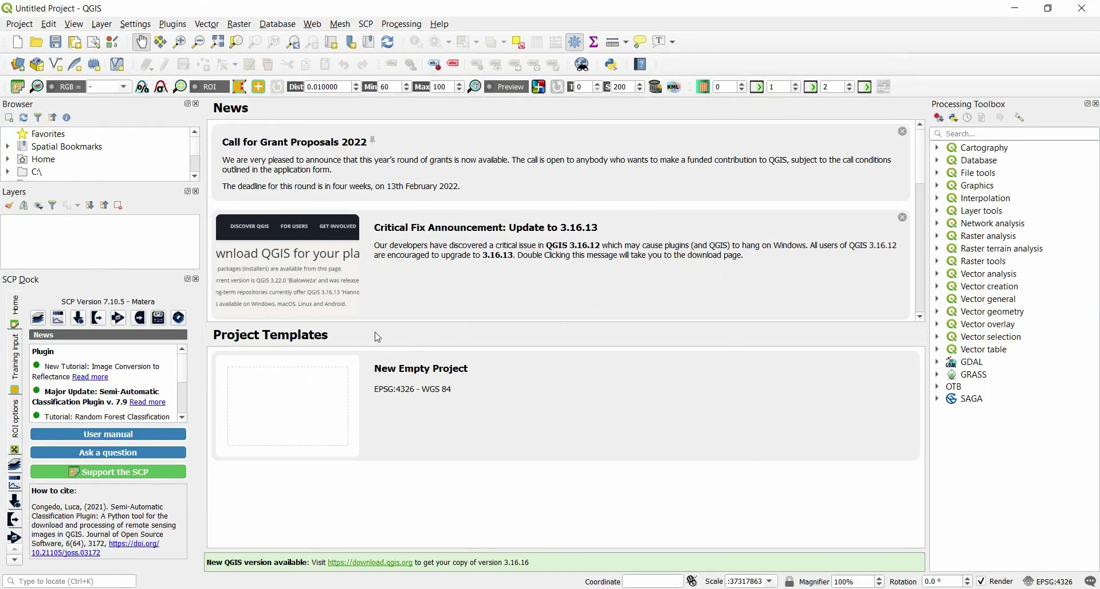
scroll(907, 223, "down", 5)
left_click(903, 214)
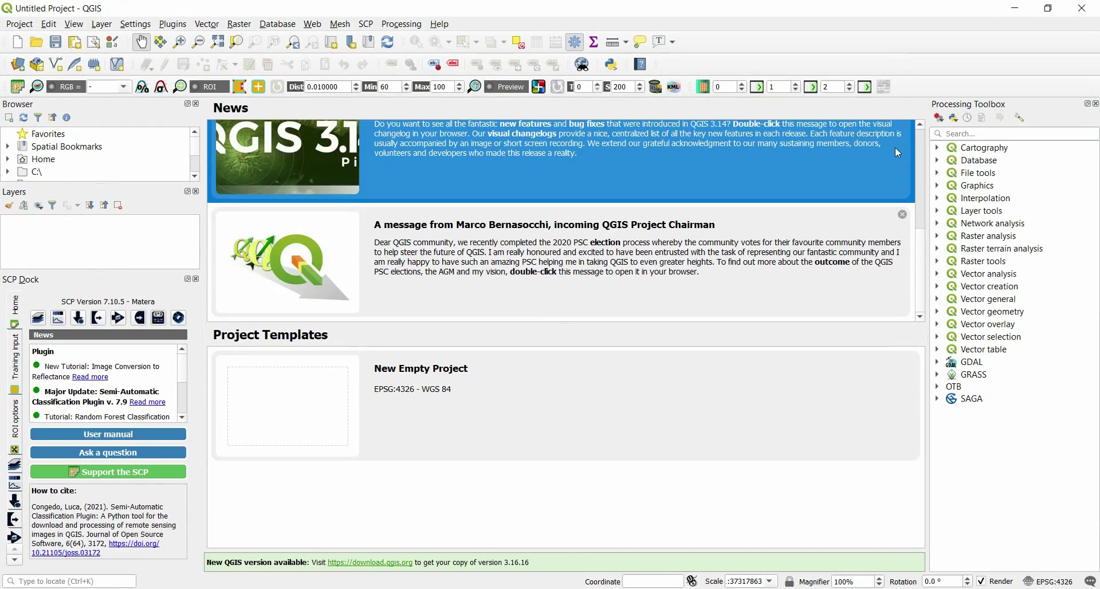
left_click(902, 214)
left_click(903, 214)
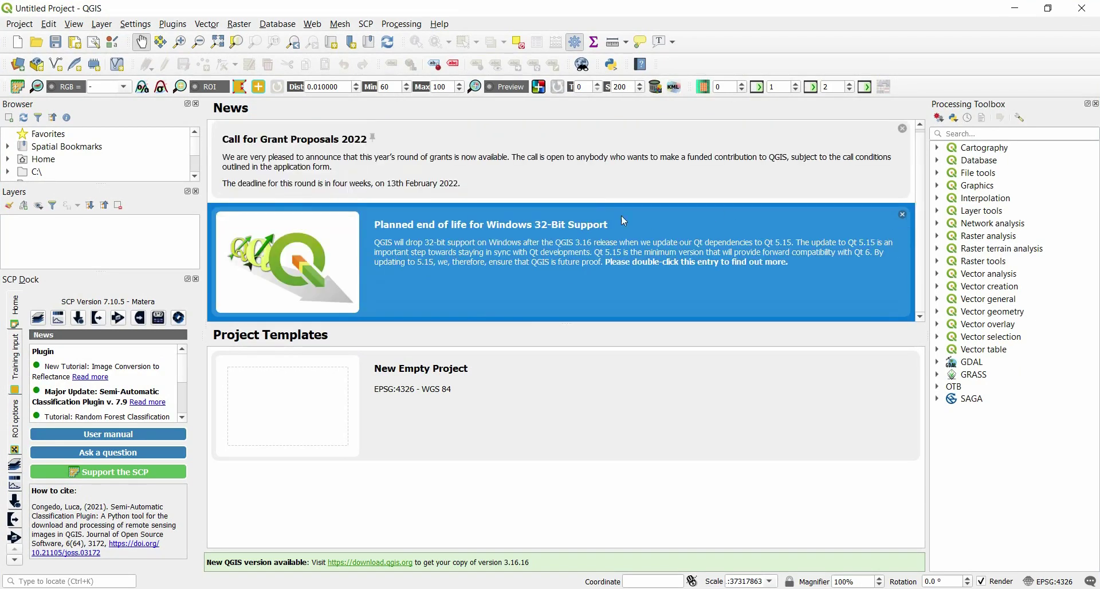
Create a new empty project from the EPSG:4326 - WGS 84 template and close the SCP Dock.
left_click(281, 399)
double_click(297, 401)
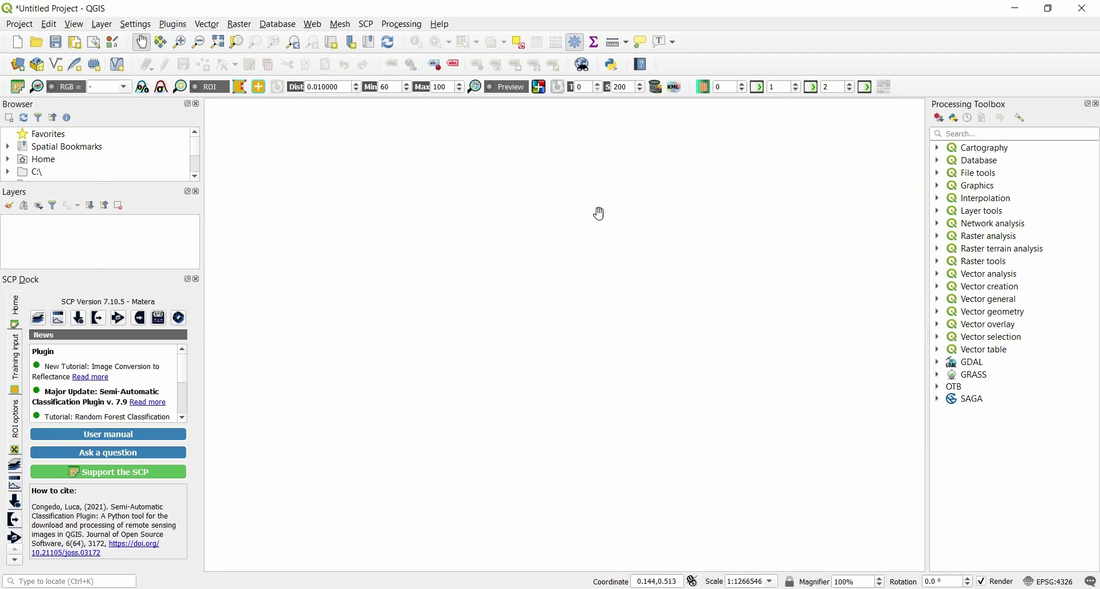
left_click(196, 280)
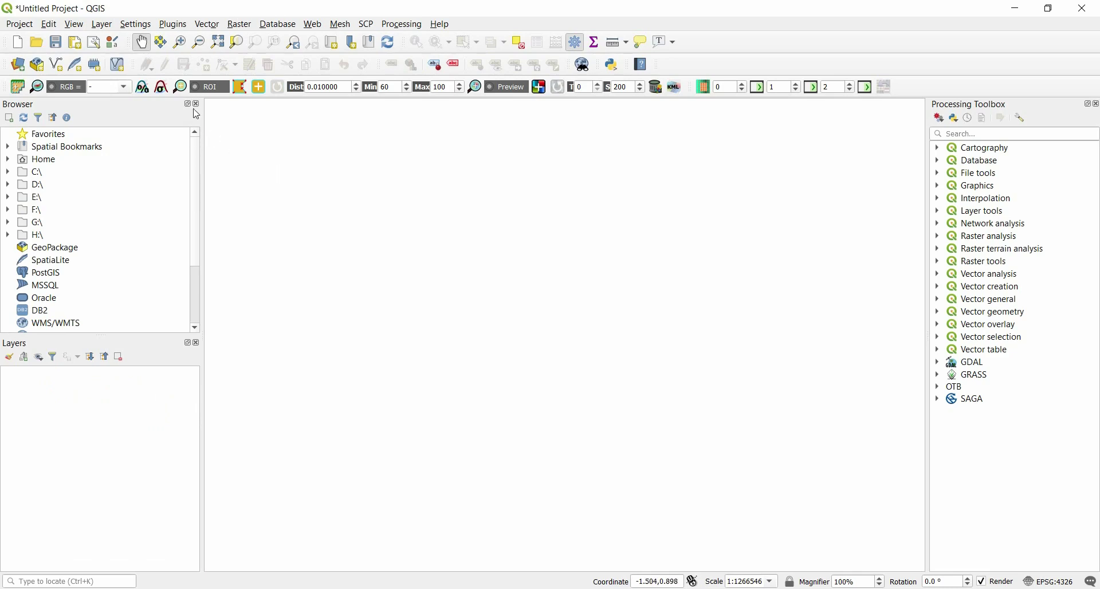
Review the available project, editing and view commands, including the list of panels that can be shown or hidden.
left_click(19, 25)
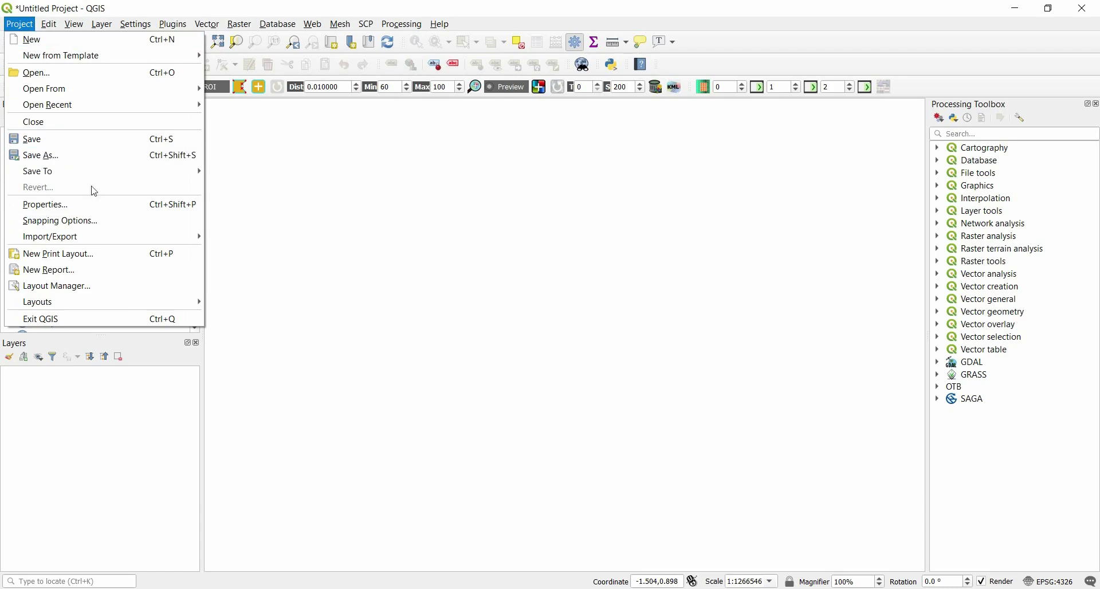
mouse_move(172, 171)
left_click(278, 147)
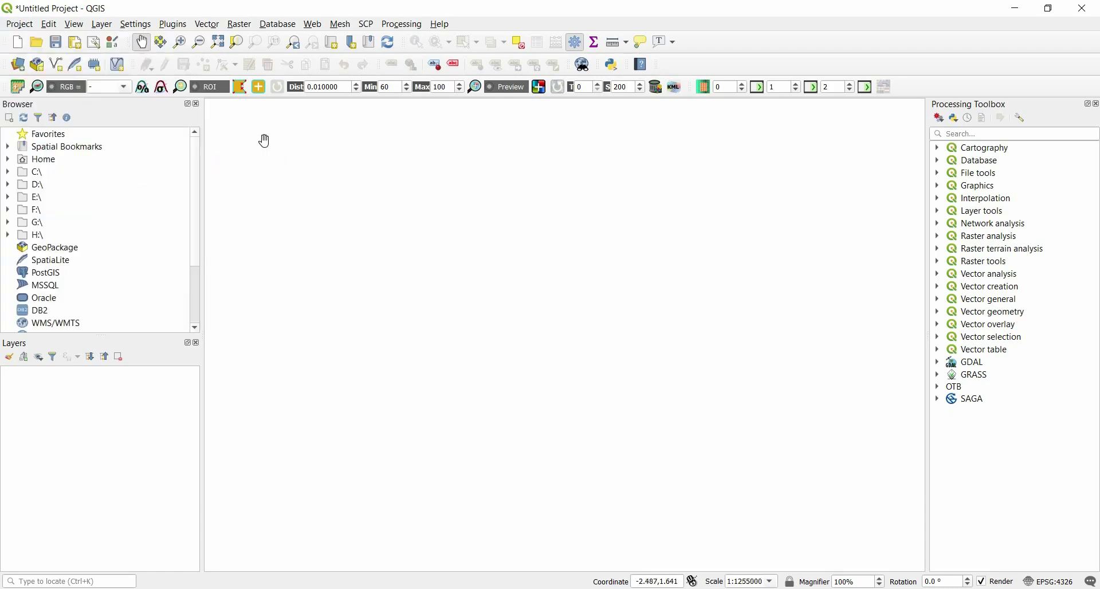
left_click(49, 24)
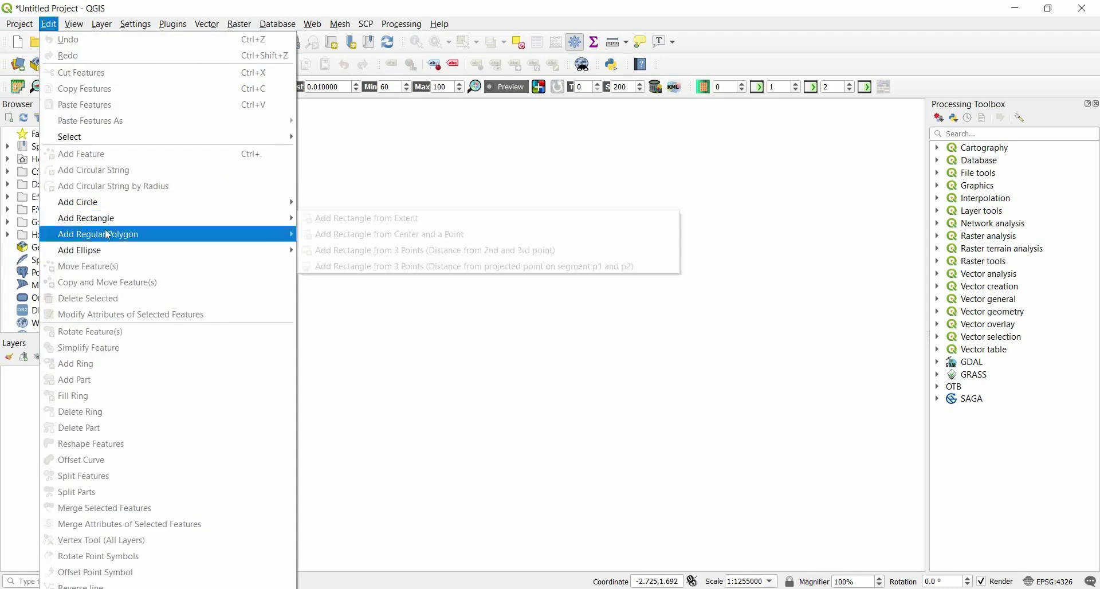
mouse_move(114, 254)
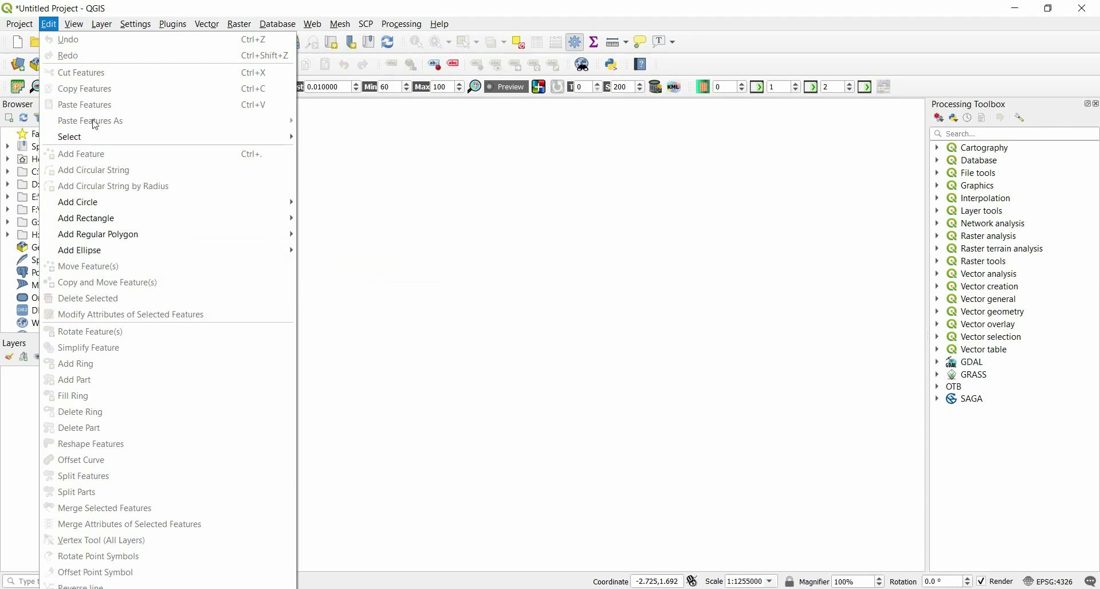
mouse_move(76, 25)
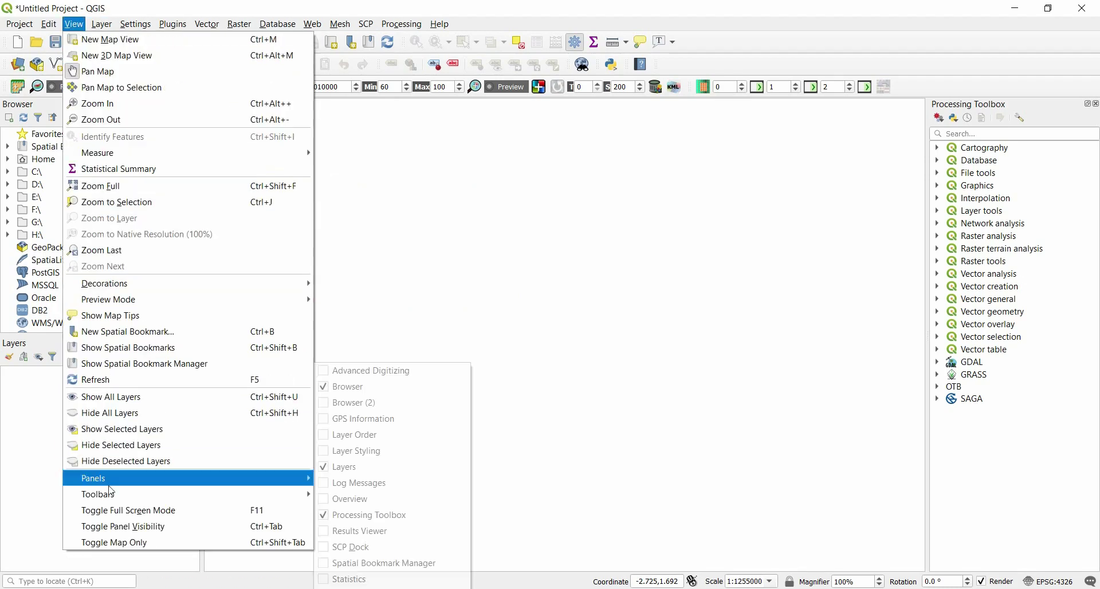
mouse_move(146, 497)
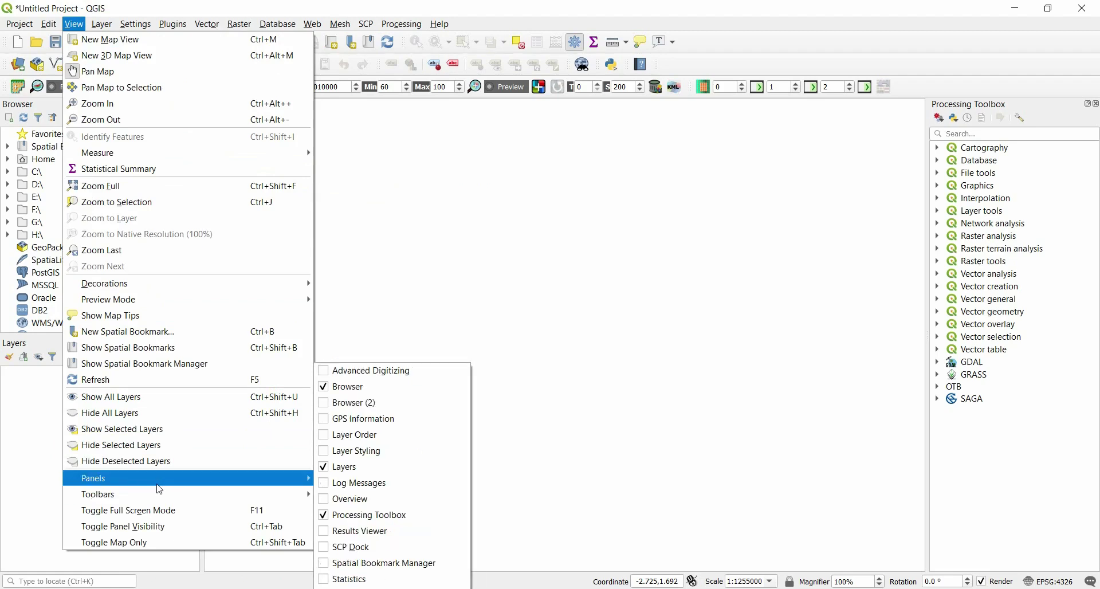
left_click(24, 442)
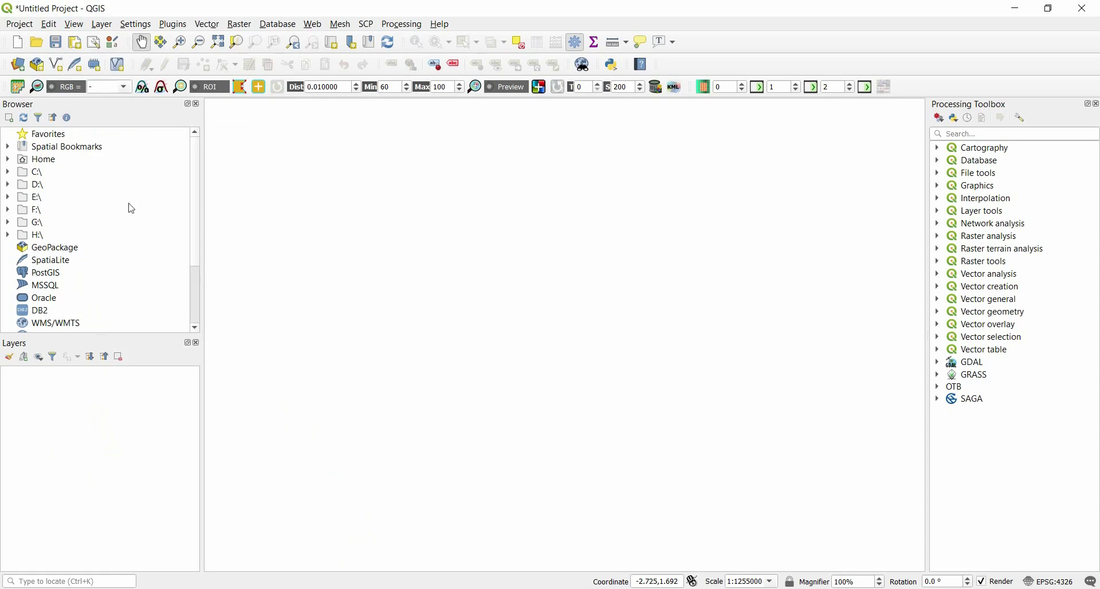
Close the Browser panel and hide the Help Toolbar.
left_click(196, 104)
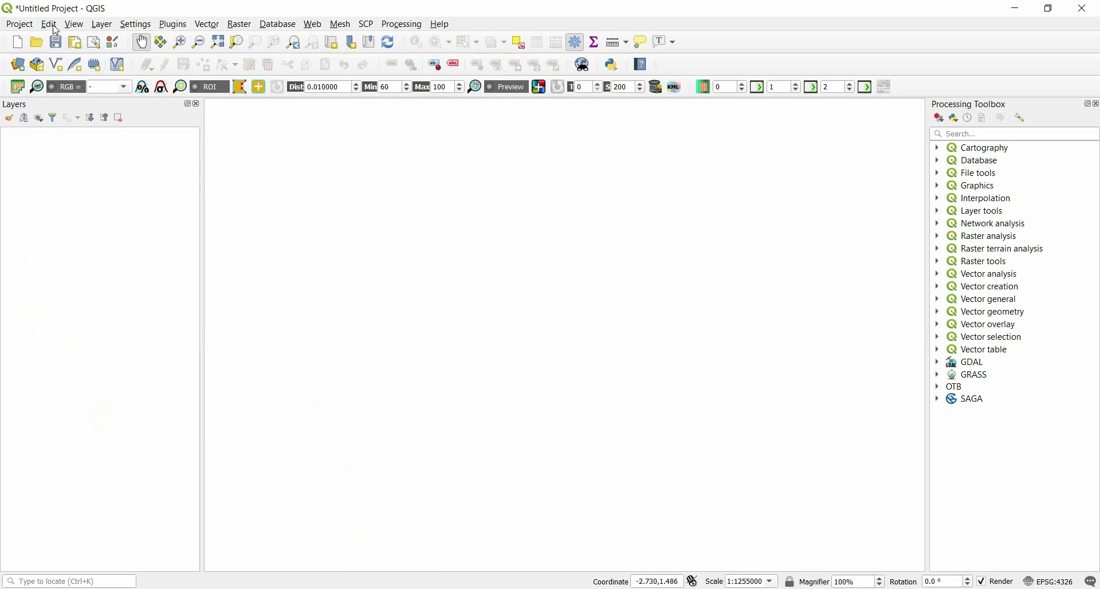
left_click(73, 25)
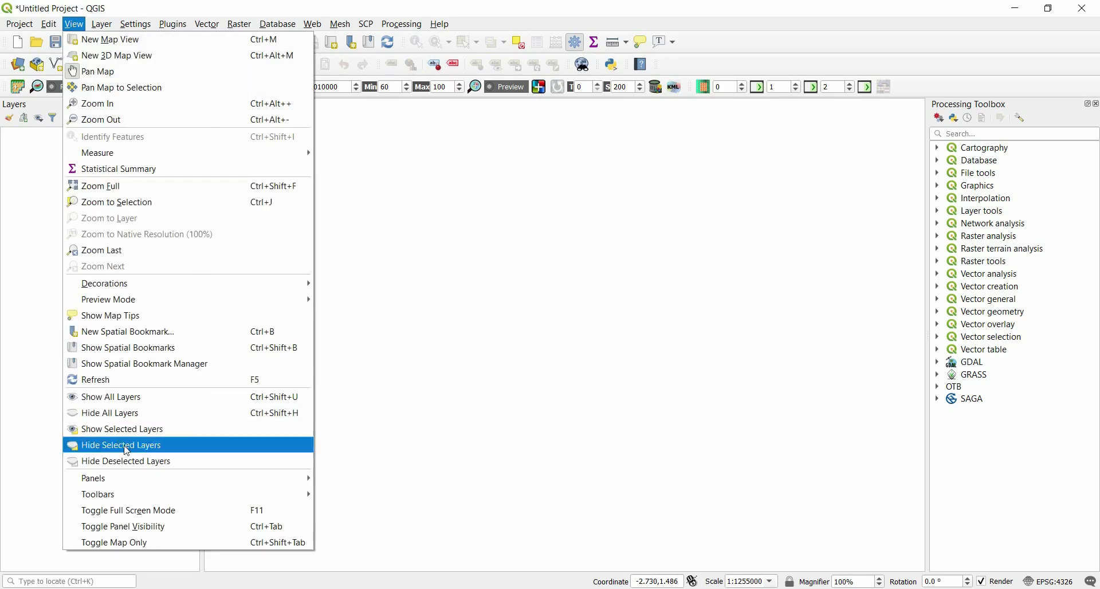
mouse_move(150, 484)
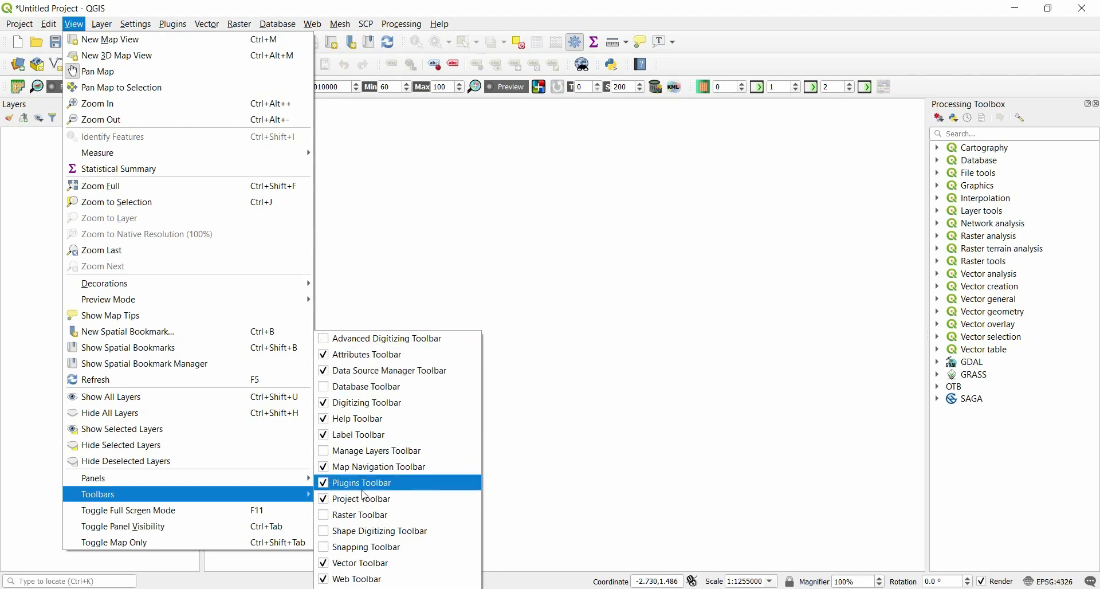
left_click(325, 425)
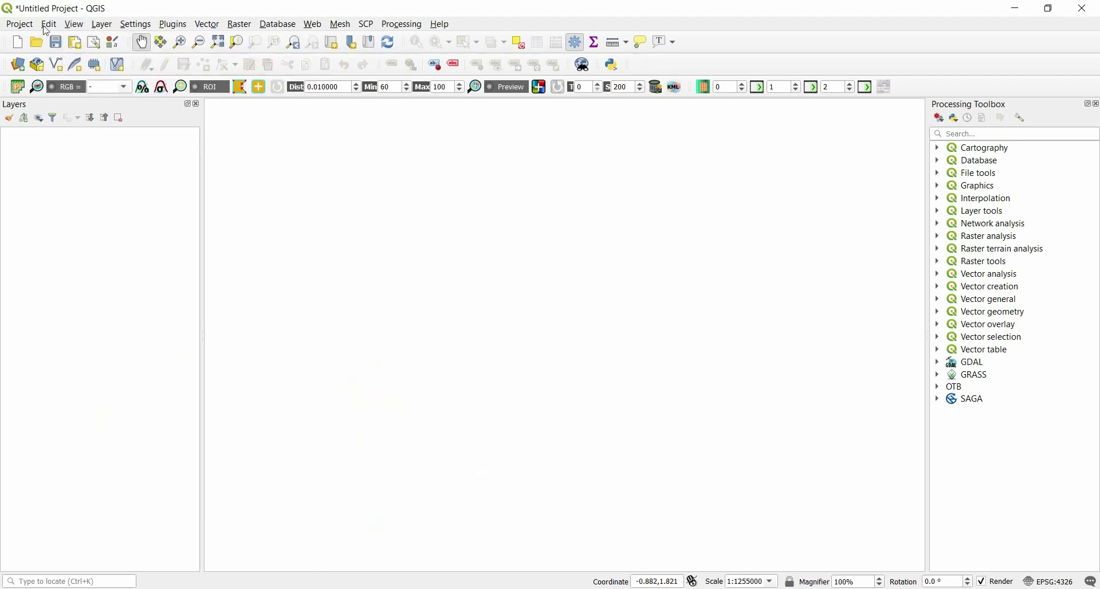
Show the Help Toolbar again.
left_click(71, 27)
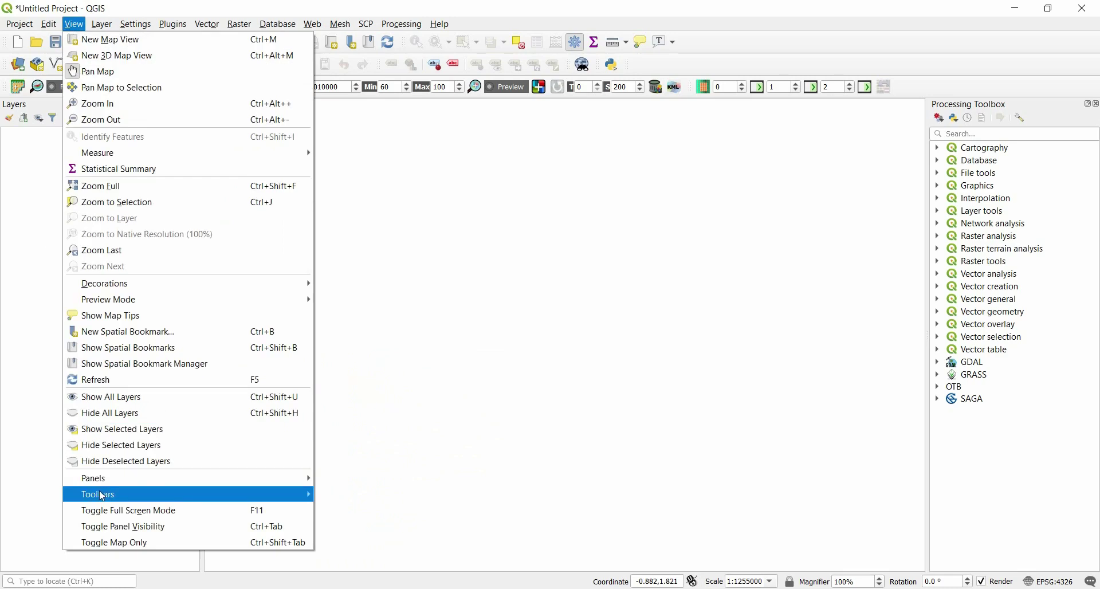
mouse_move(100, 494)
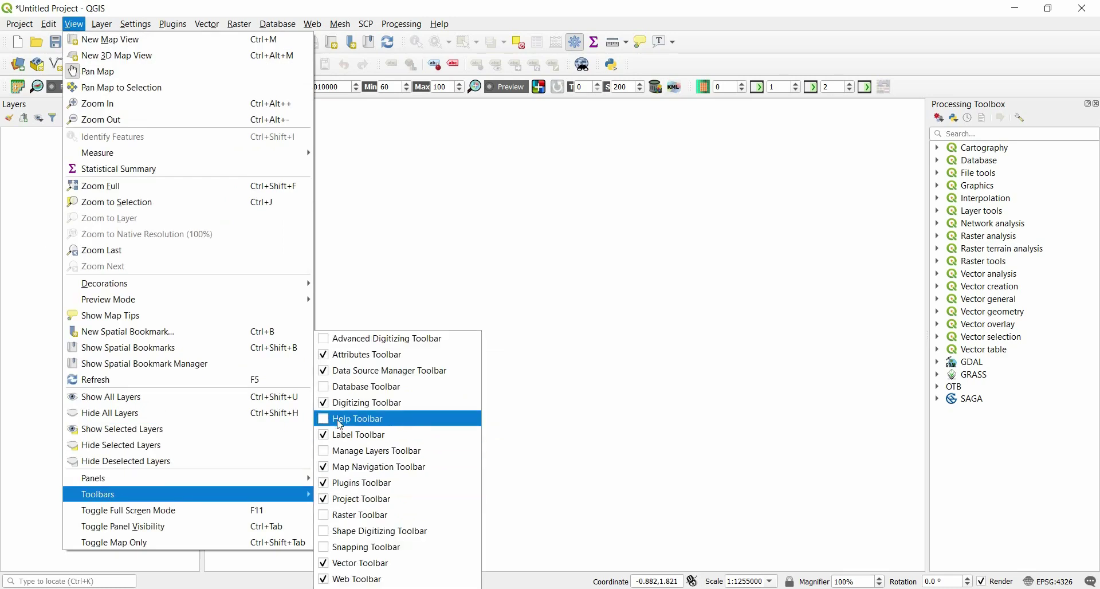
left_click(328, 422)
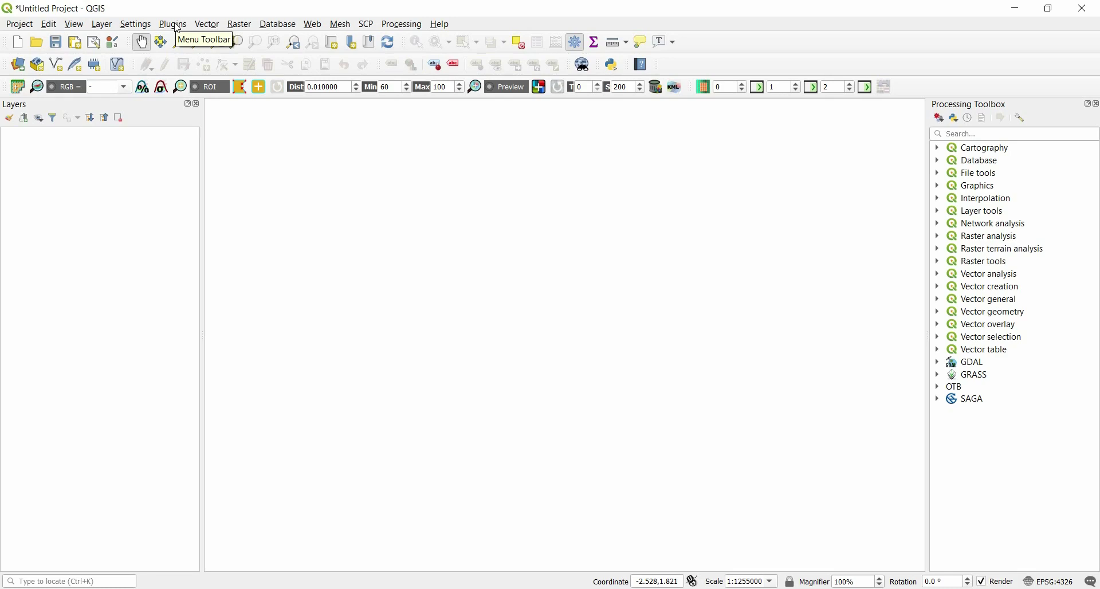
Open the plugin manager, move it over the map canvas and browse the list of all plugins.
left_click(175, 25)
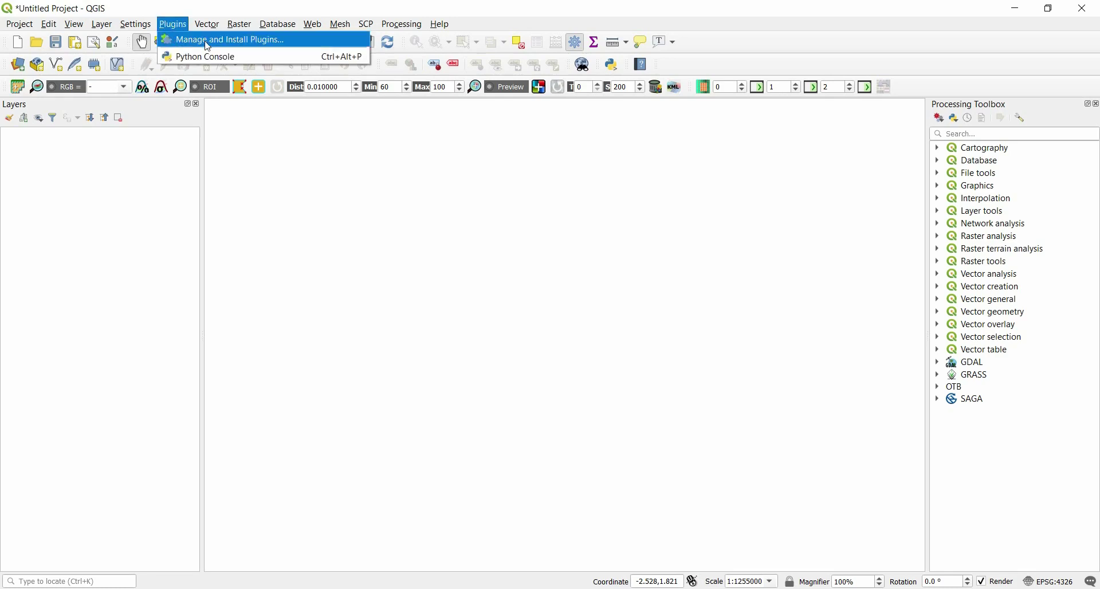
left_click(258, 41)
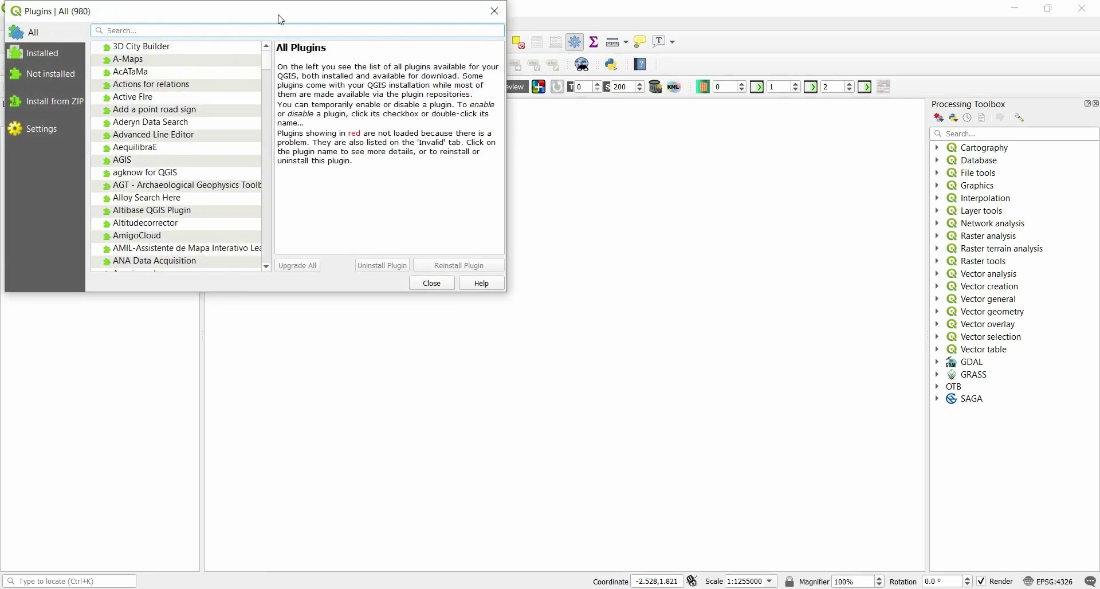
left_click_drag(279, 17, 547, 151)
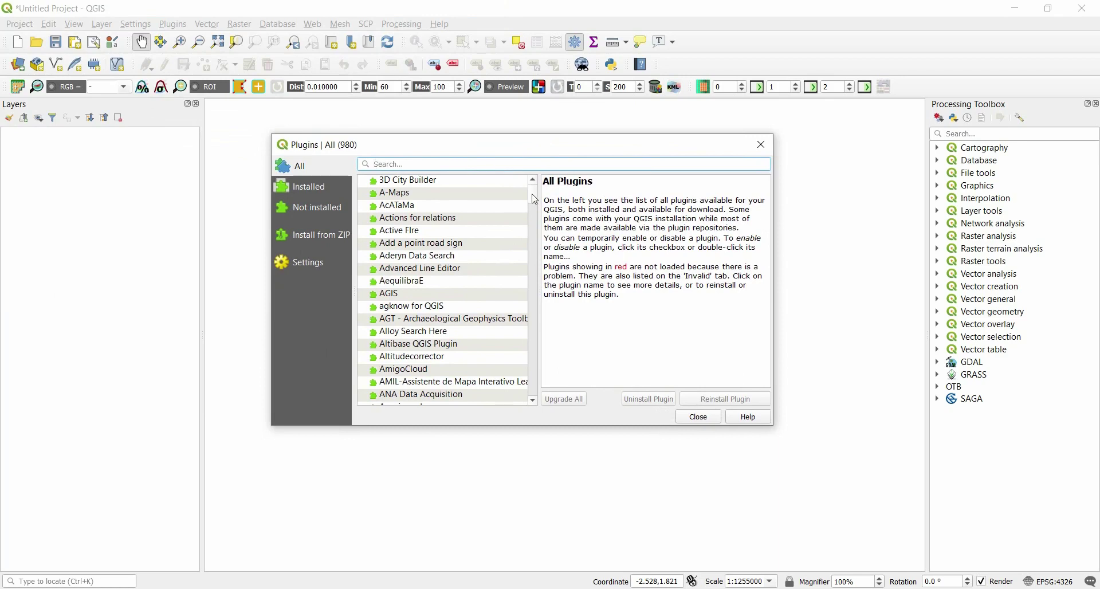
left_click_drag(535, 199, 532, 292)
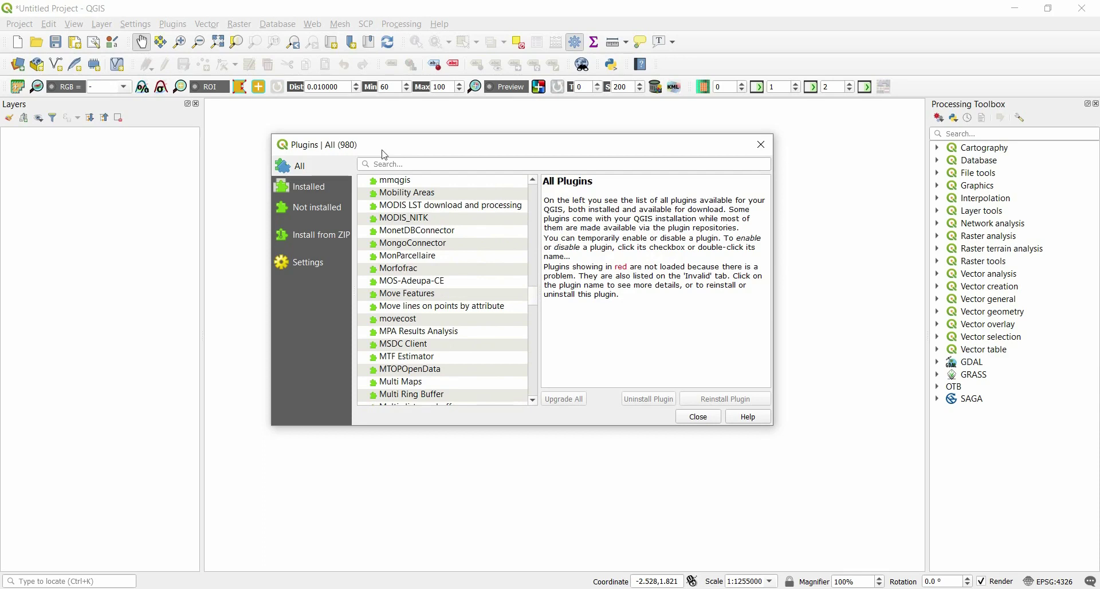
Search the plugins for "sentinel" and read the description of the Sentinel-2 Download plugin.
left_click(400, 163)
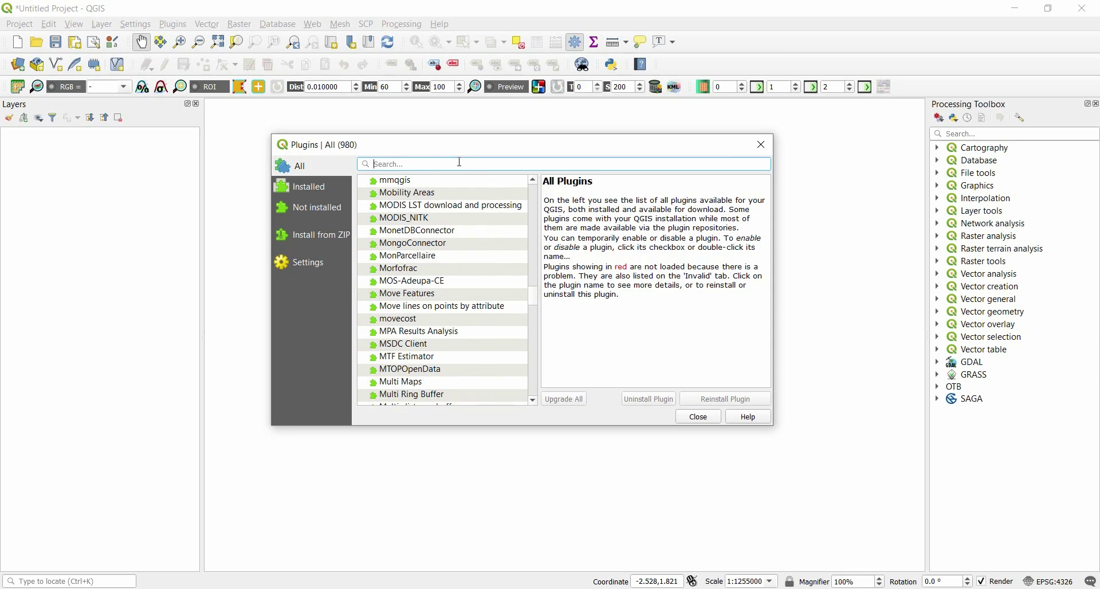
type("sentinel")
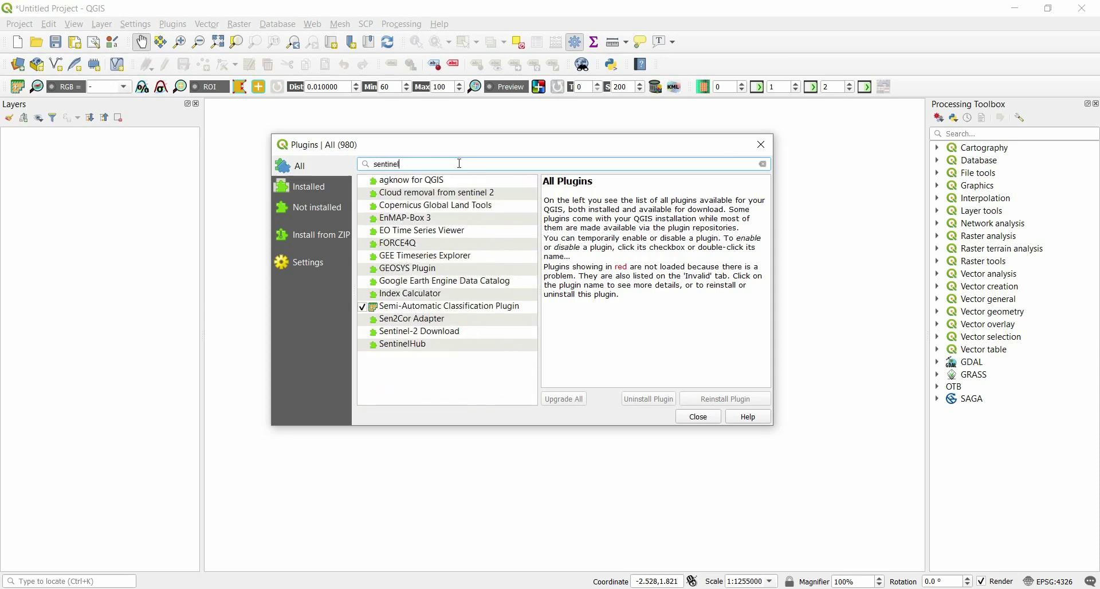
left_click(395, 335)
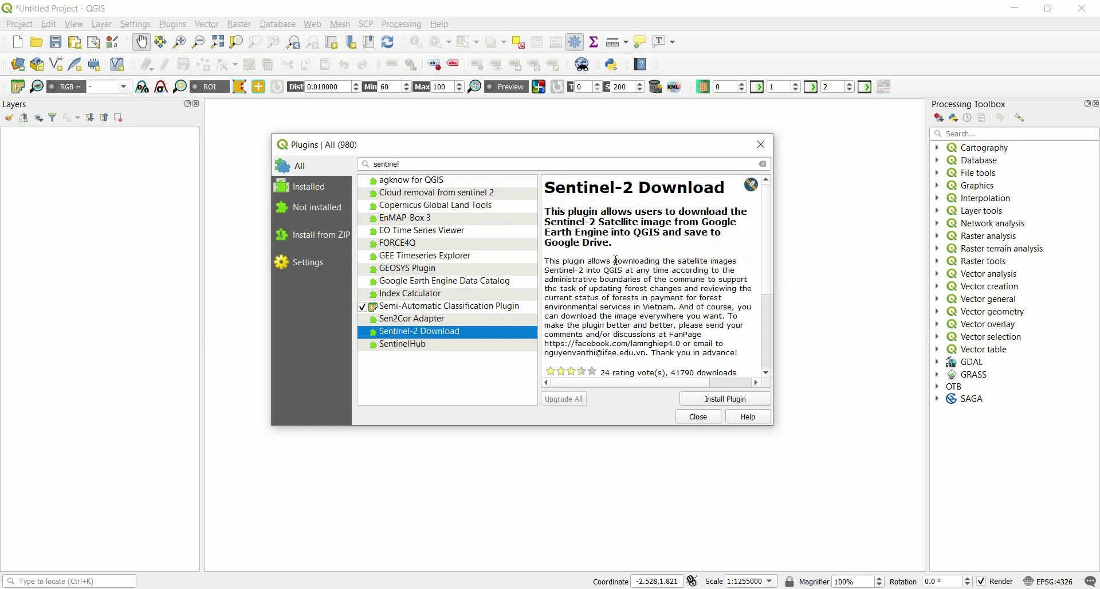
scroll(640, 270, "down", 3)
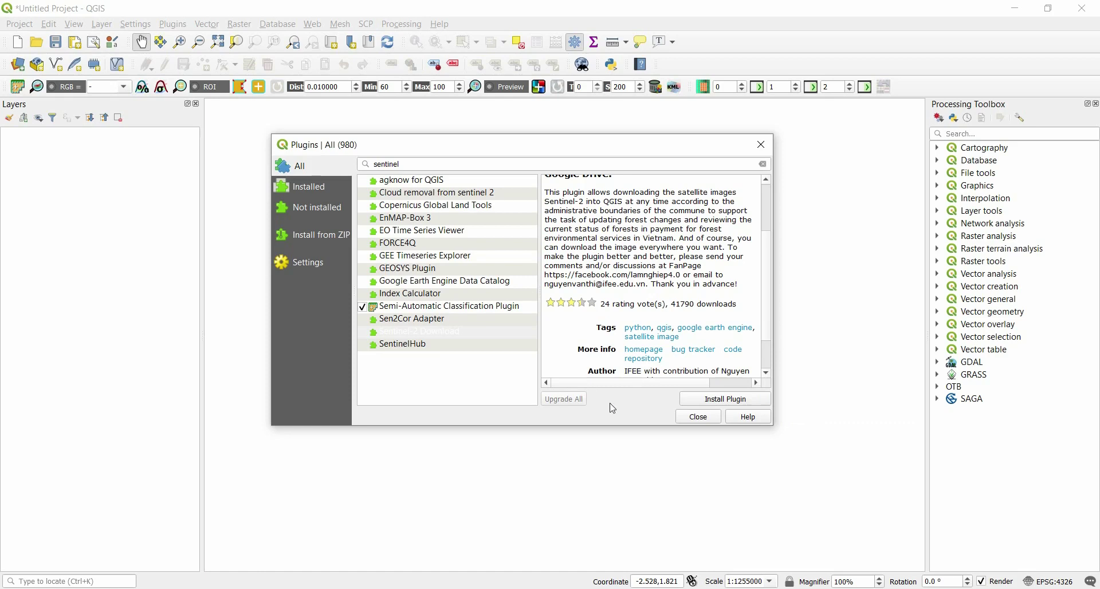
Enlarge the plugin manager and examine the Semi-Automatic Classification Plugin's description, rating, tags, versions and changelog, highlighting the words on remote sensing.
left_click(397, 309)
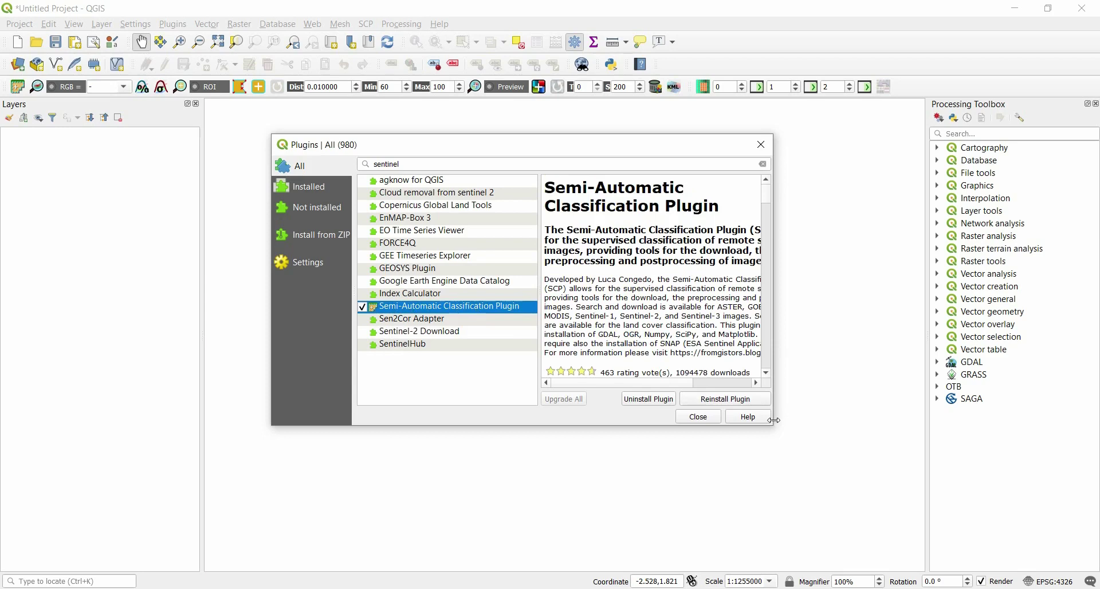
left_click_drag(840, 459, 908, 498)
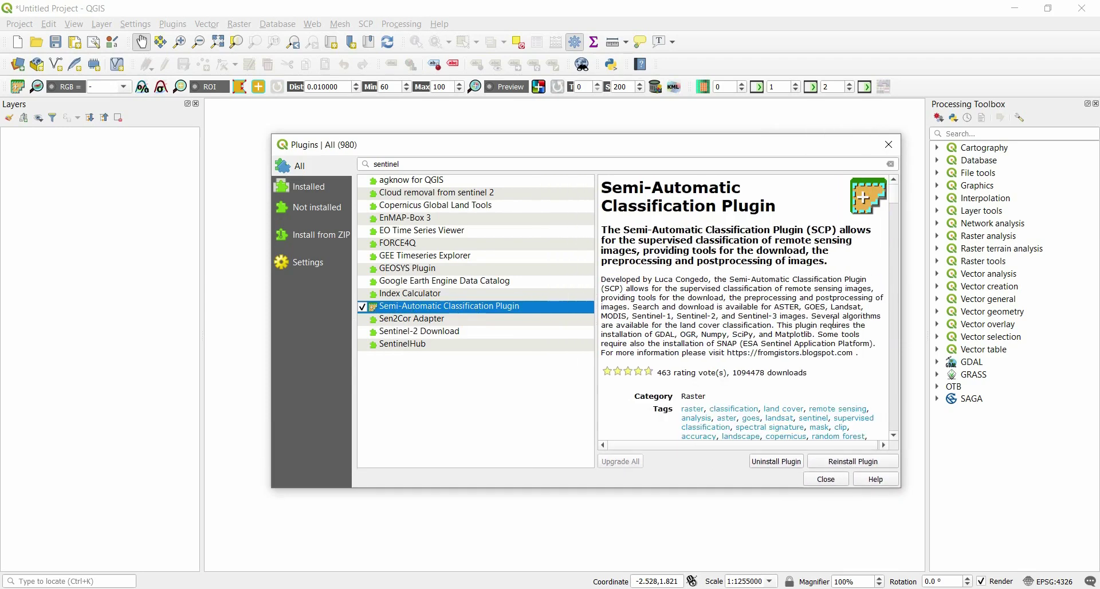
left_click_drag(663, 148, 614, 133)
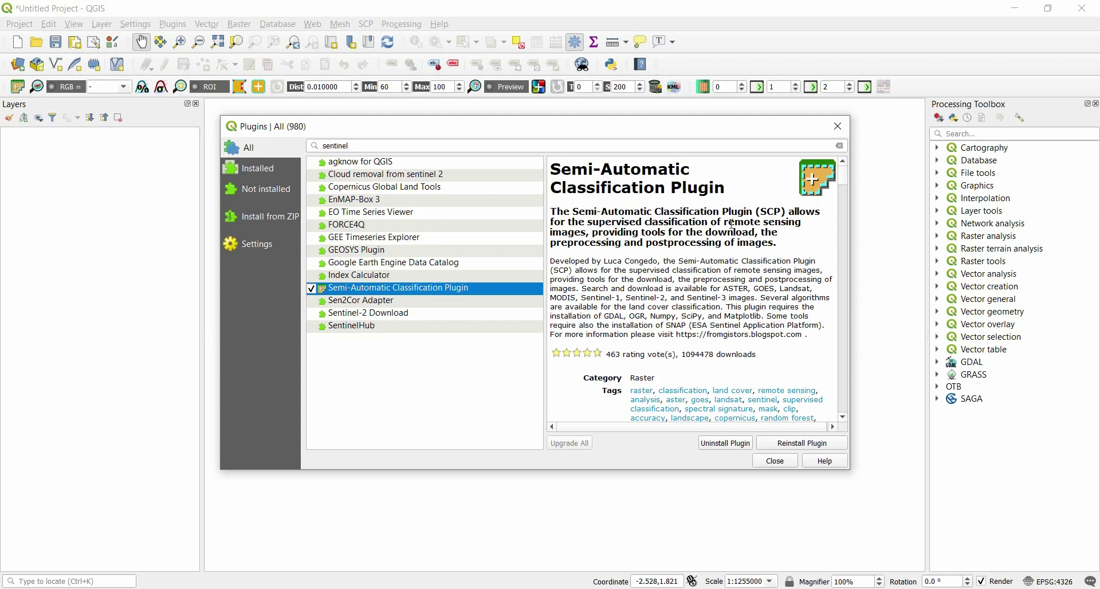
left_click_drag(728, 223, 805, 222)
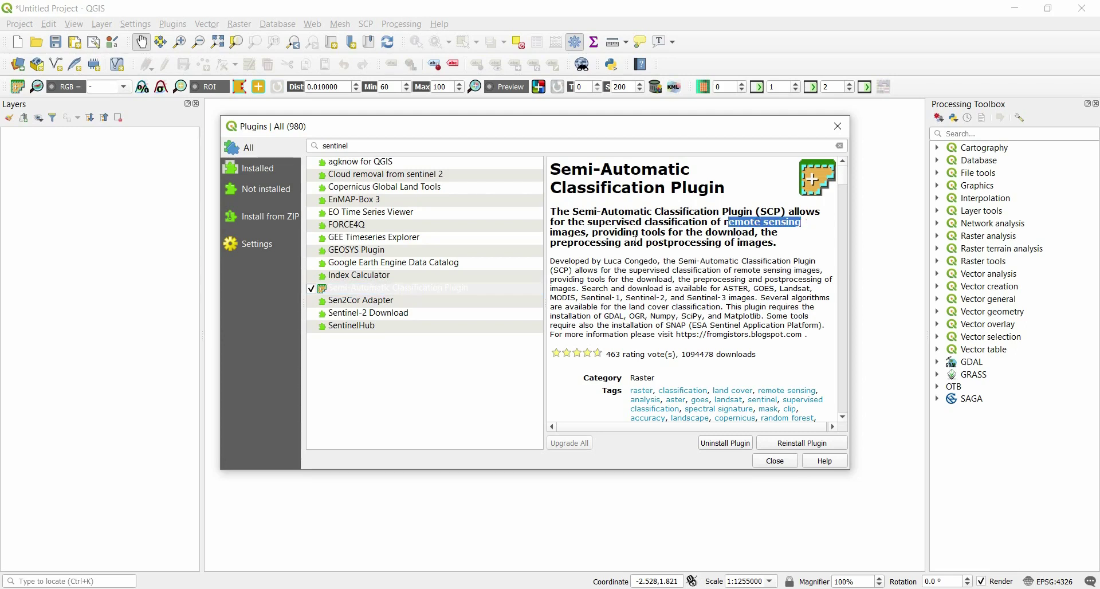
scroll(725, 284, "down", 2)
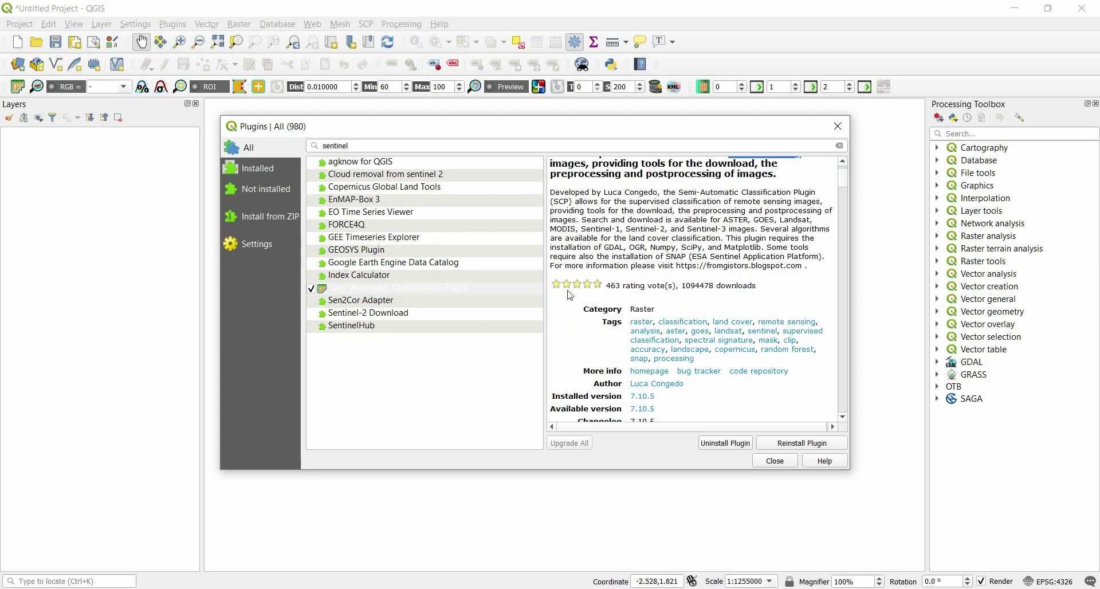
scroll(643, 288, "down", 3)
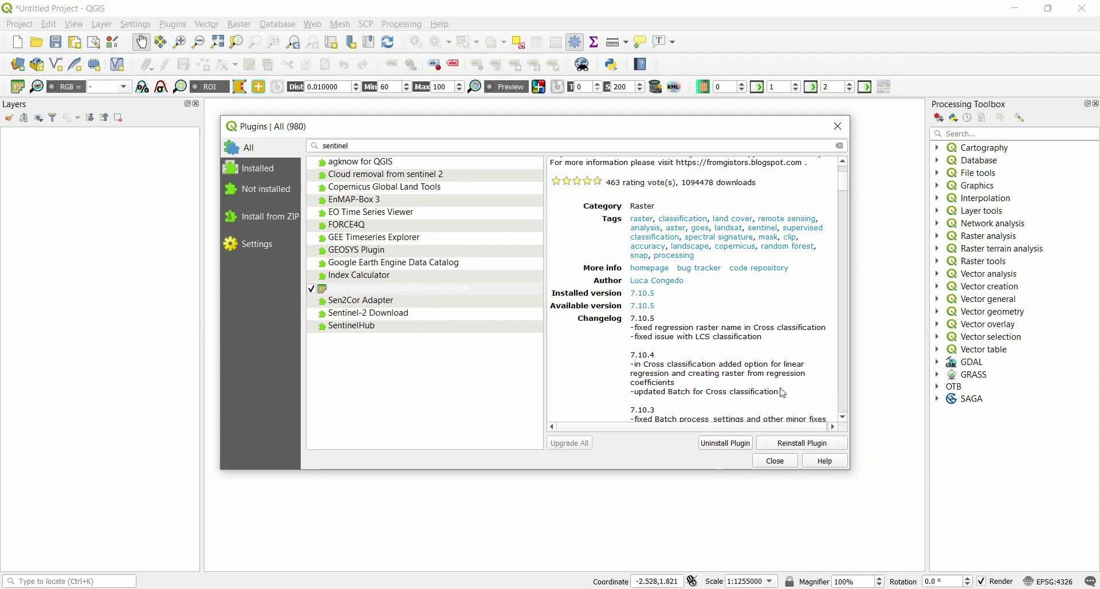
Replace the plugin search term with "semi".
left_click(403, 143)
left_click_drag(366, 146, 303, 151)
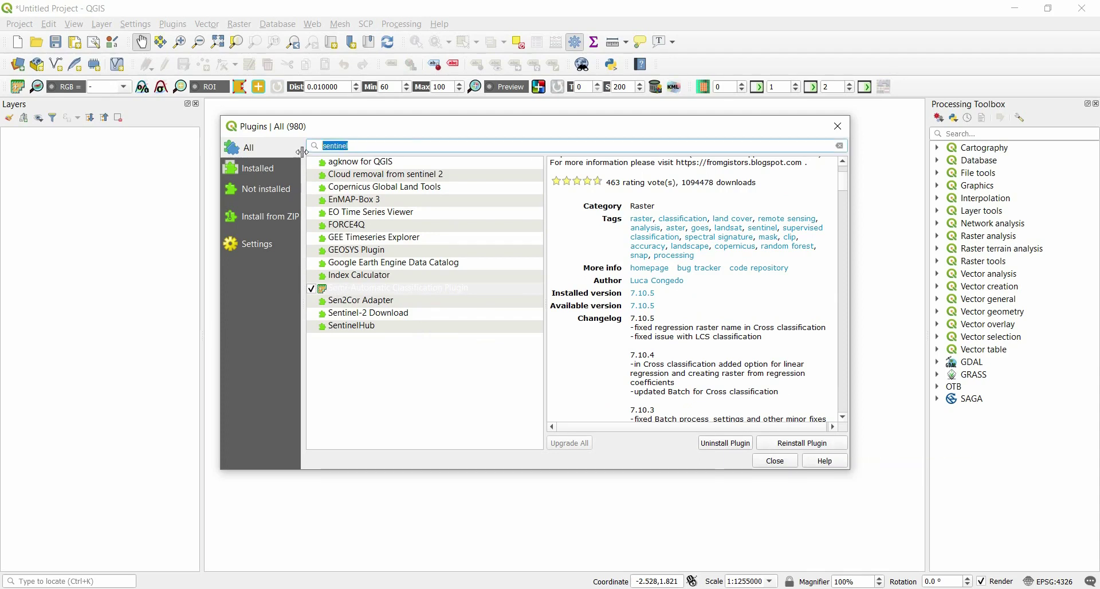
type("semi")
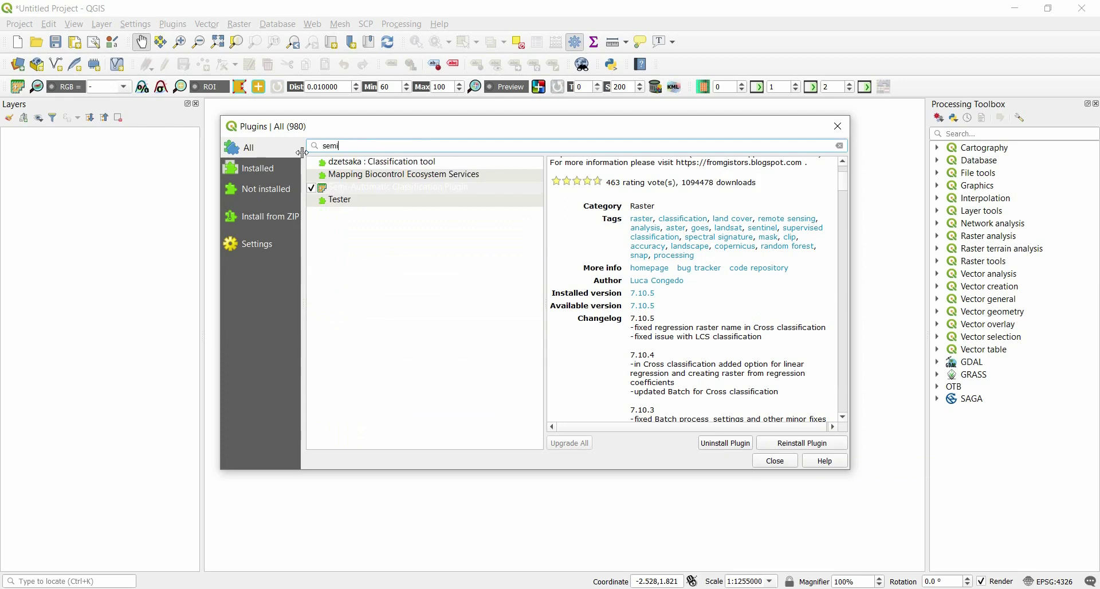
Check the Semi-Automatic Classification Plugin among all and among installed plugins, and clear the "semi" search from the full list.
left_click(383, 192)
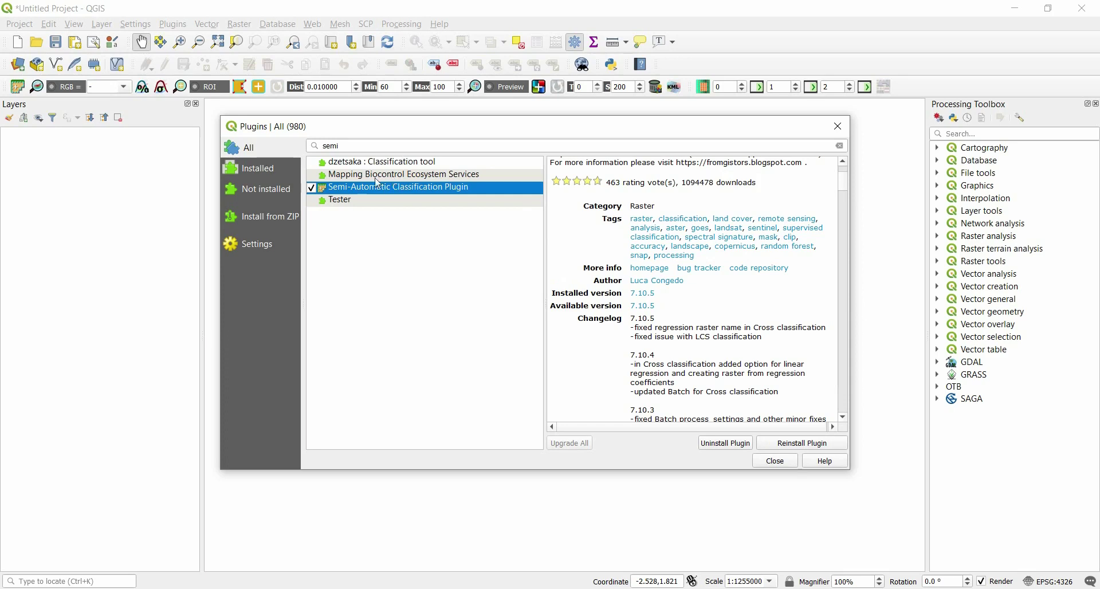
left_click(265, 172)
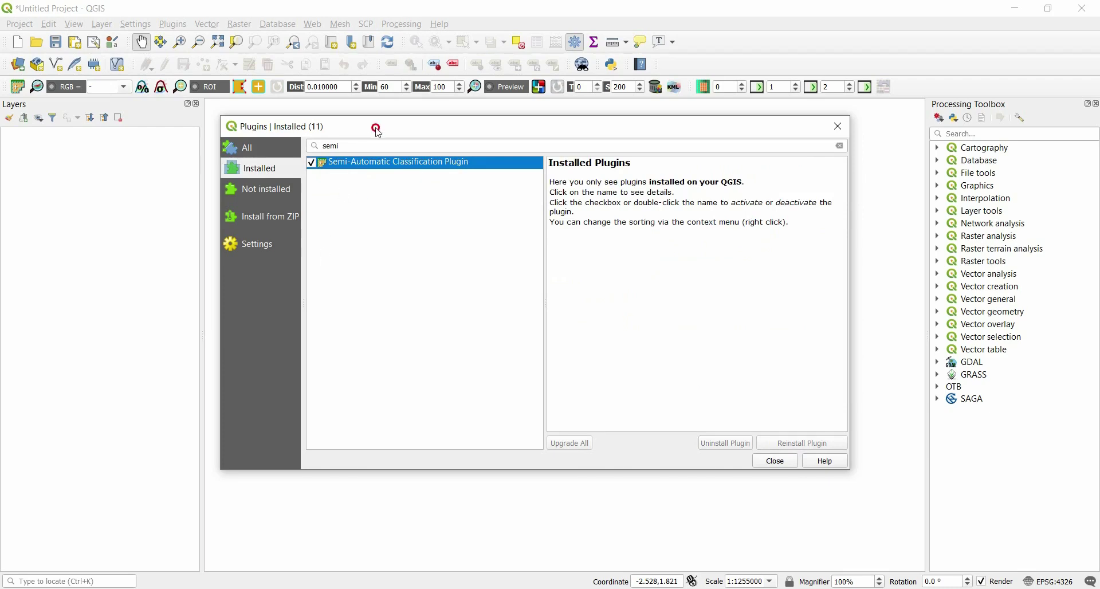
left_click_drag(376, 129, 384, 138)
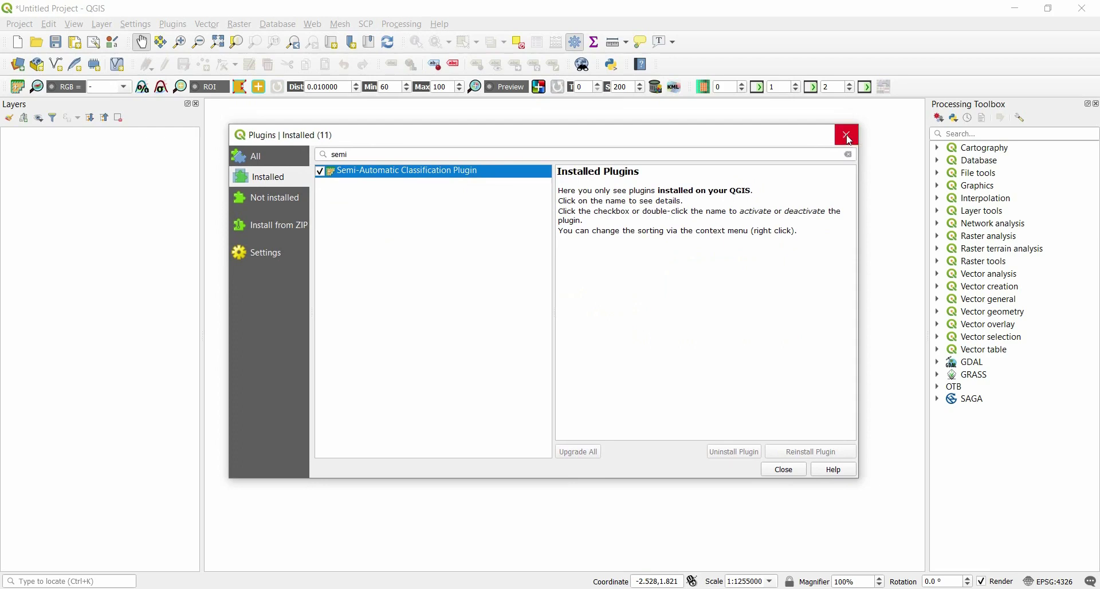
left_click(265, 160)
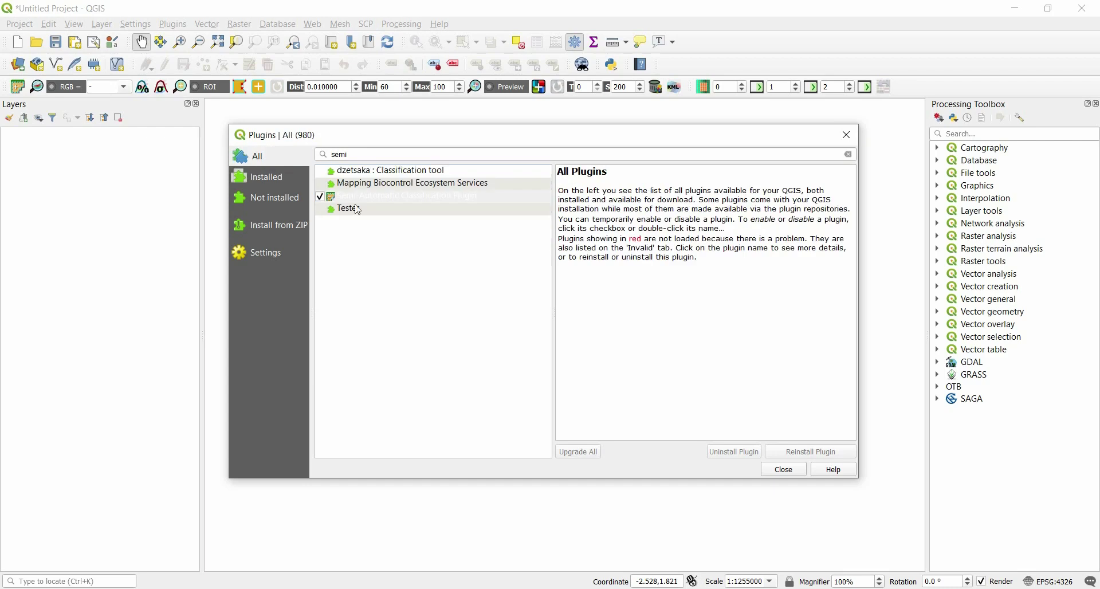
left_click(849, 154)
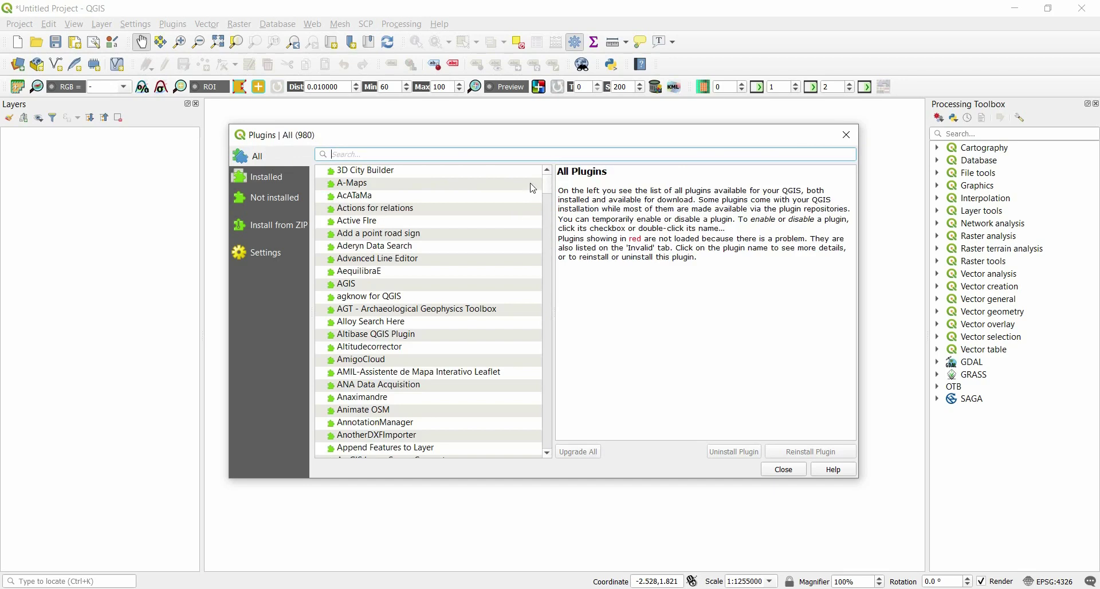
View the unfiltered lists of installed plugins and all plugins, and close the plugin manager.
left_click_drag(418, 141, 431, 137)
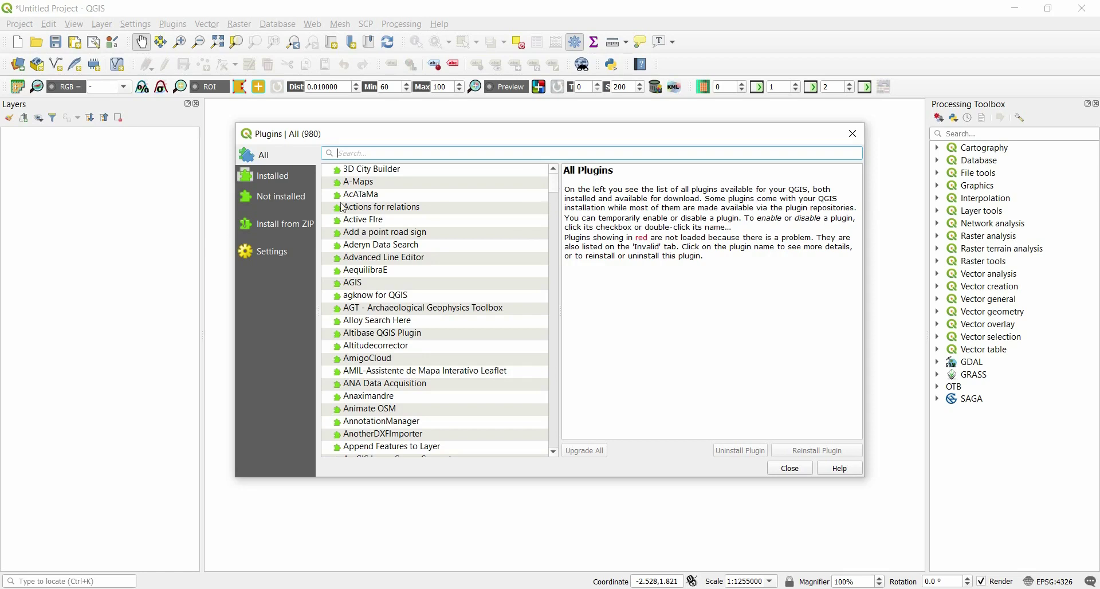
left_click(290, 177)
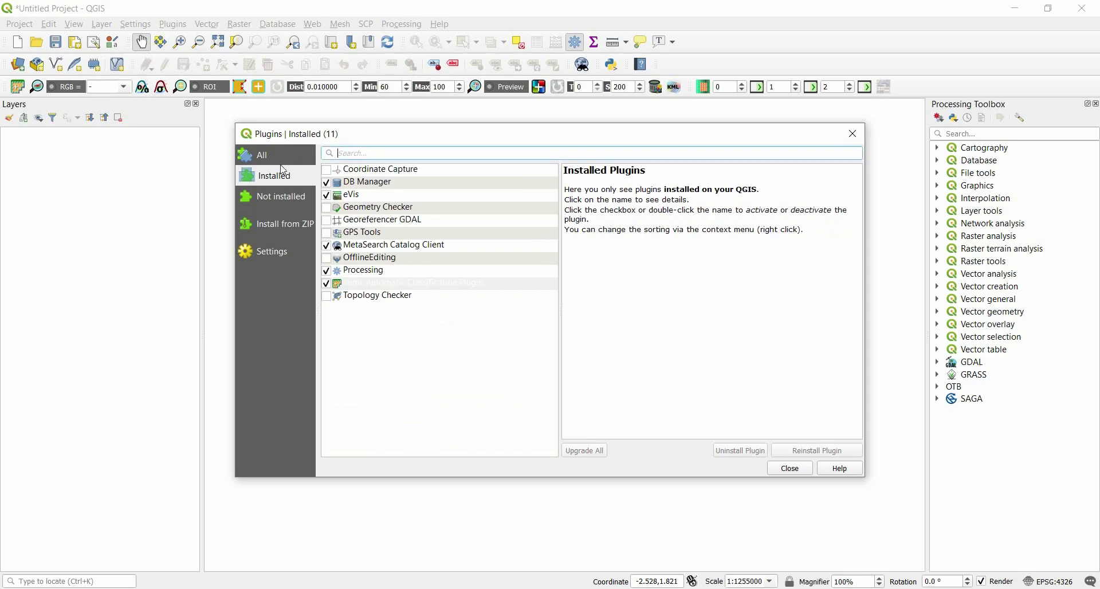
left_click(280, 163)
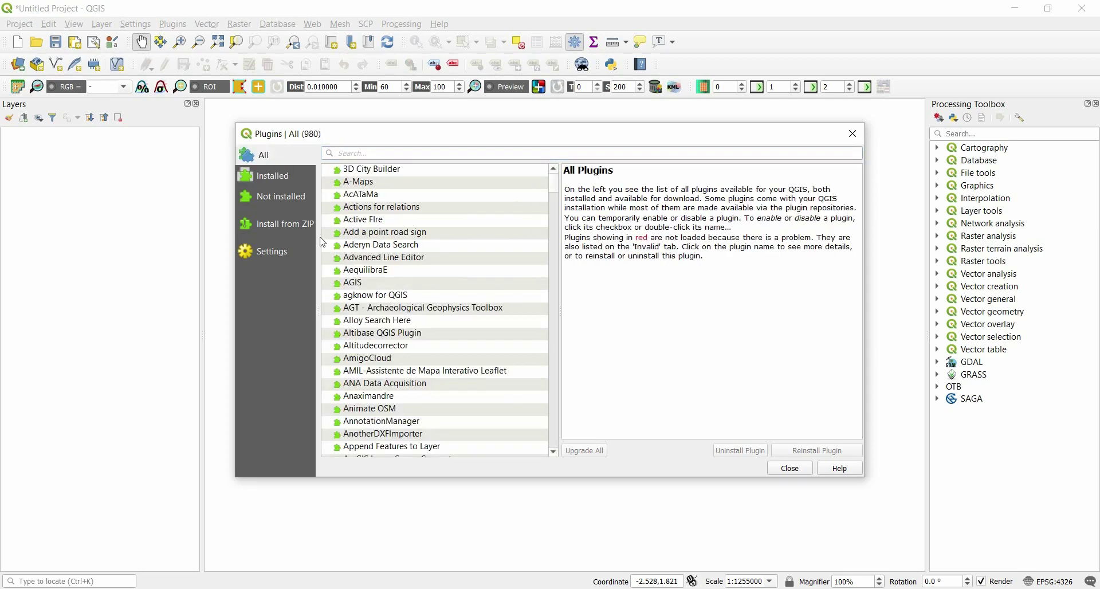
left_click(854, 129)
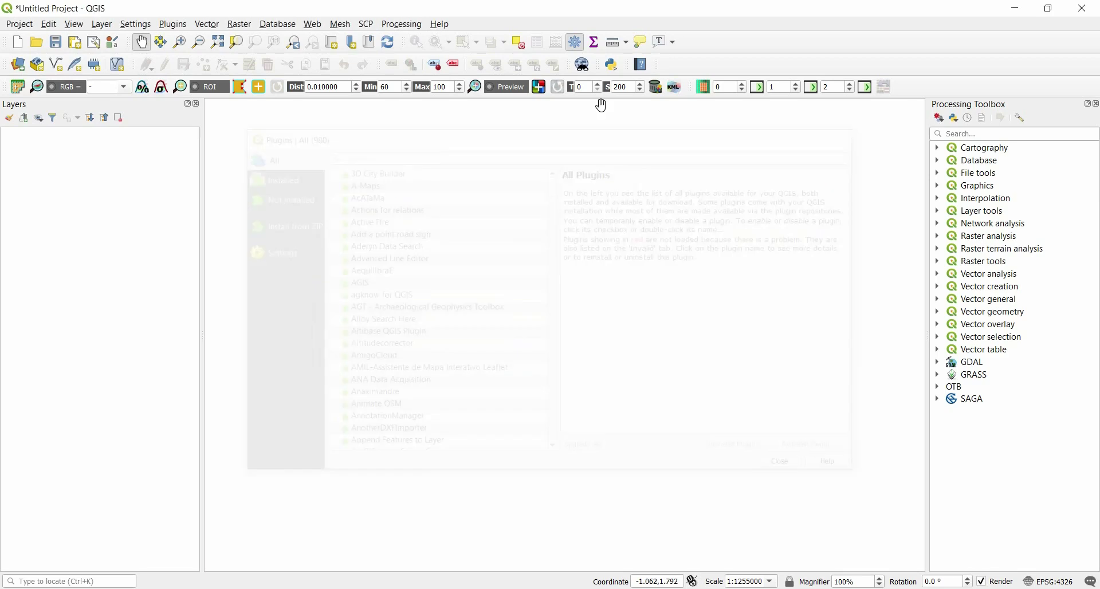
Hide the SCP Edit Toolbar and the SCP Working Toolbar.
right_click(917, 84)
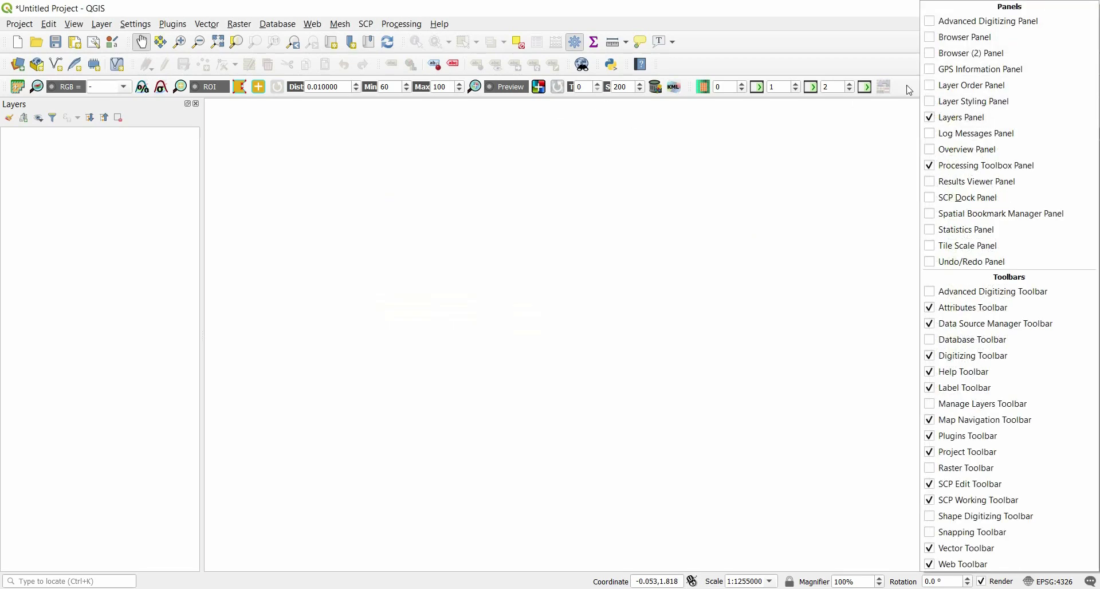
left_click(910, 88)
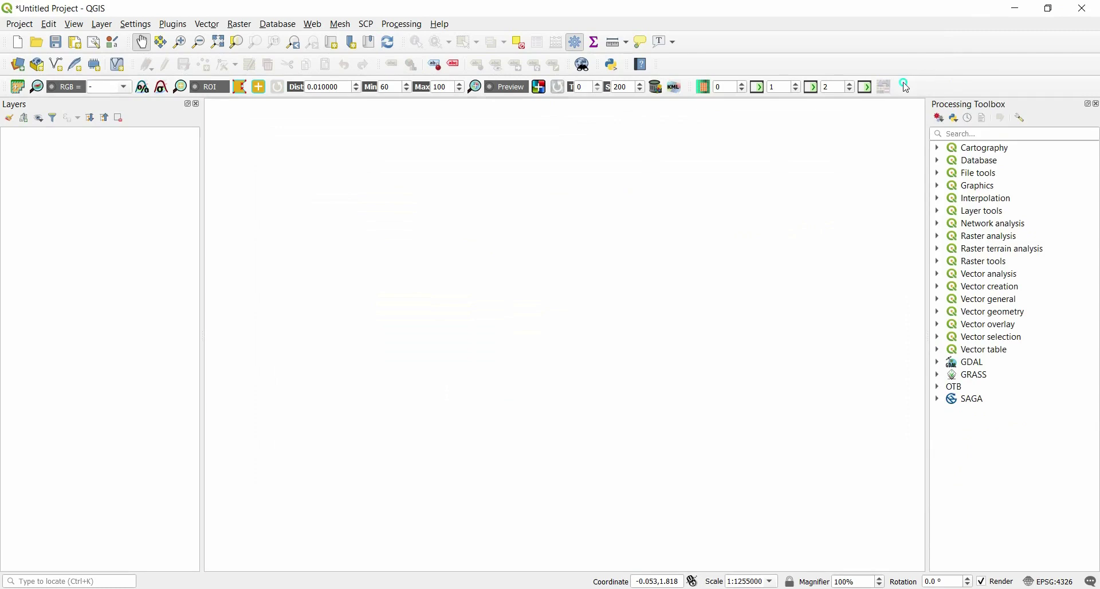
right_click(906, 83)
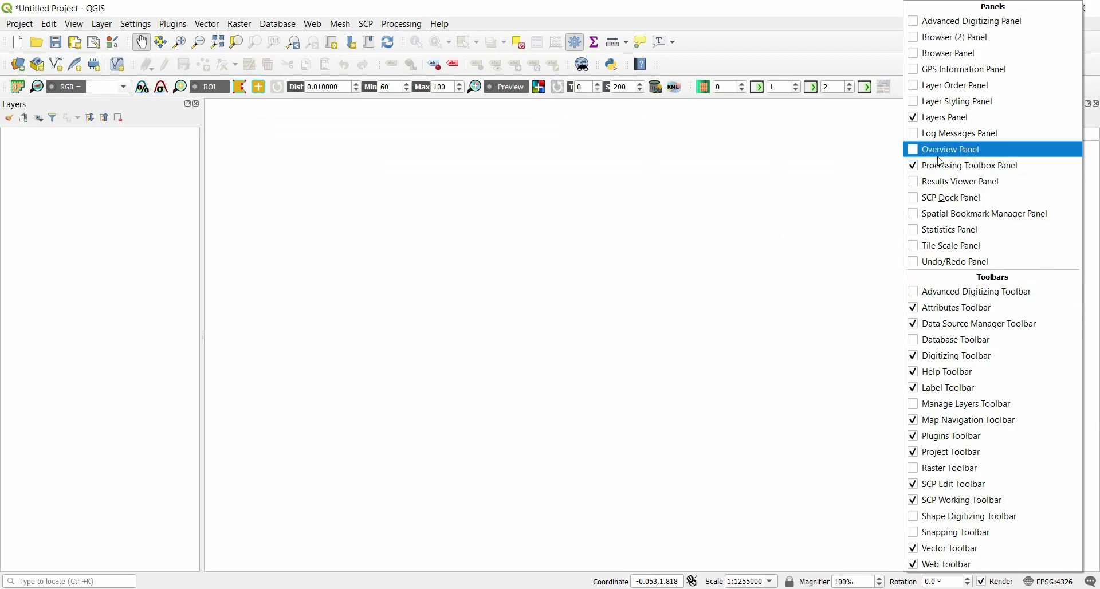
left_click(915, 485)
right_click(860, 92)
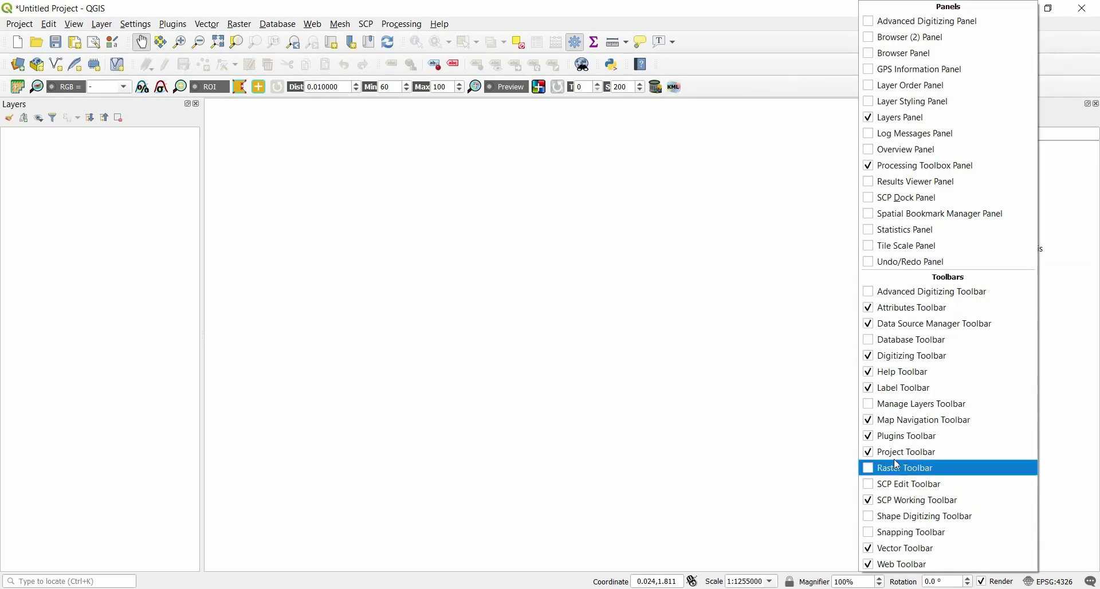
left_click(899, 501)
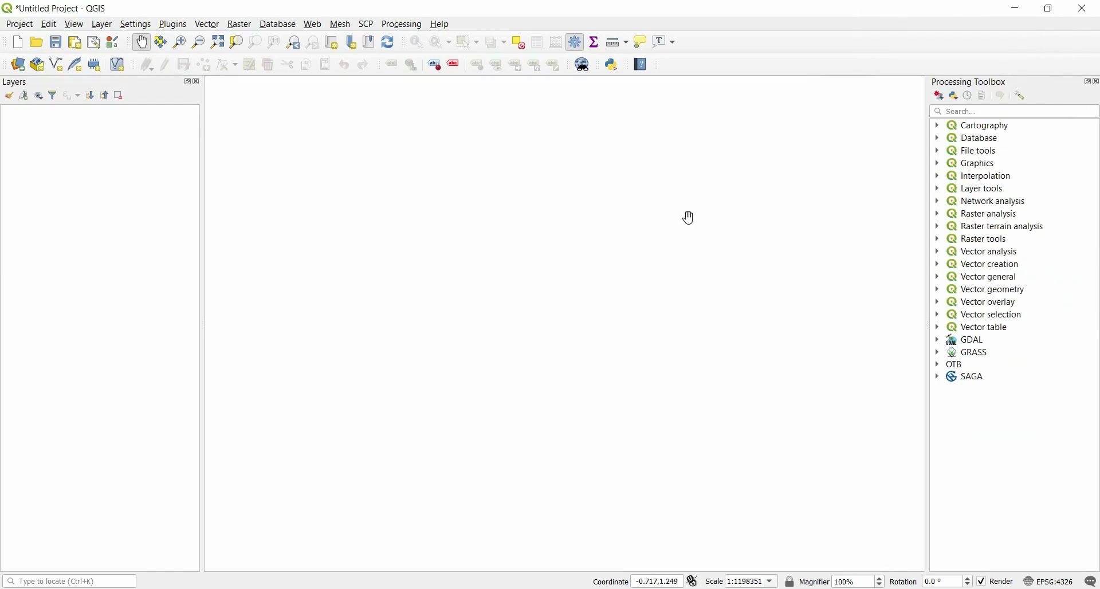
Show the SCP Working Toolbar and the SCP Edit Toolbar again.
right_click(717, 66)
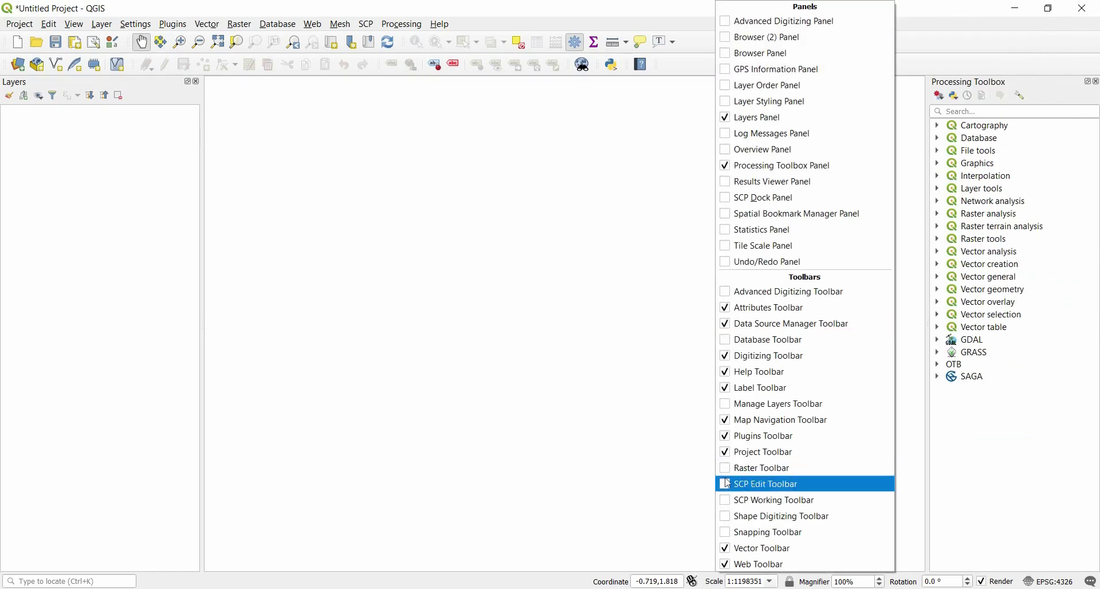
left_click(727, 501)
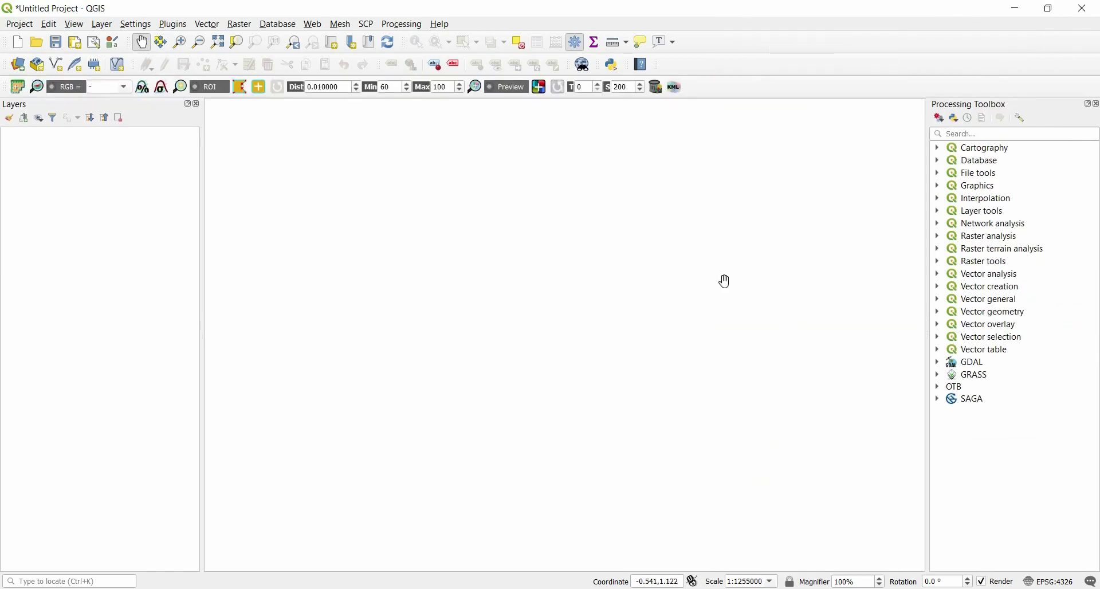
right_click(757, 93)
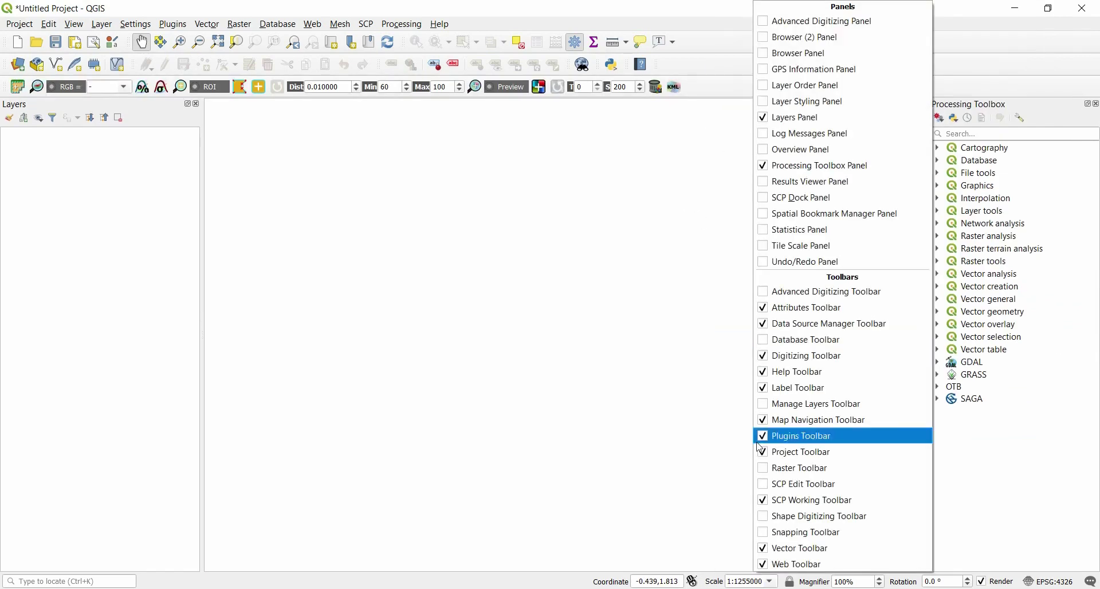
left_click(764, 488)
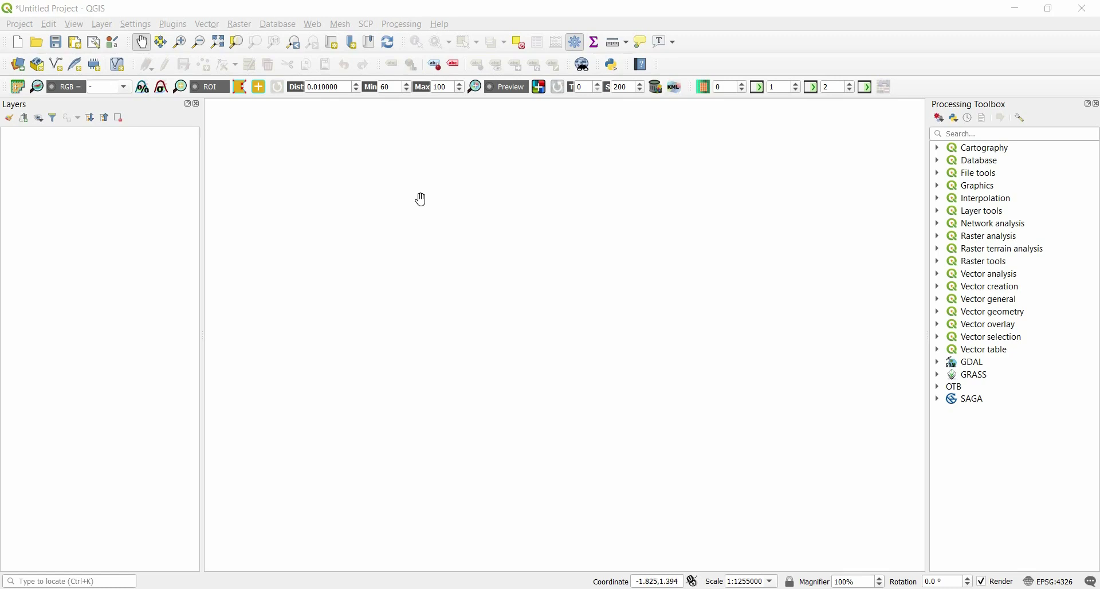
Switch to the running PowerPoint slide show to view the Image Classification slide.
mouse_move(265, 588)
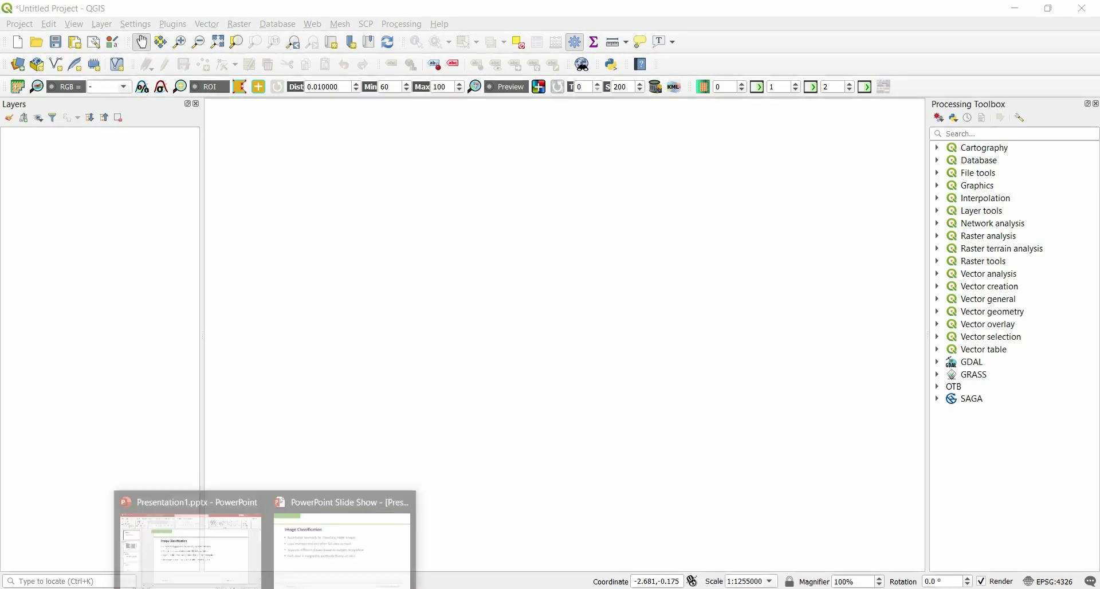
left_click(342, 544)
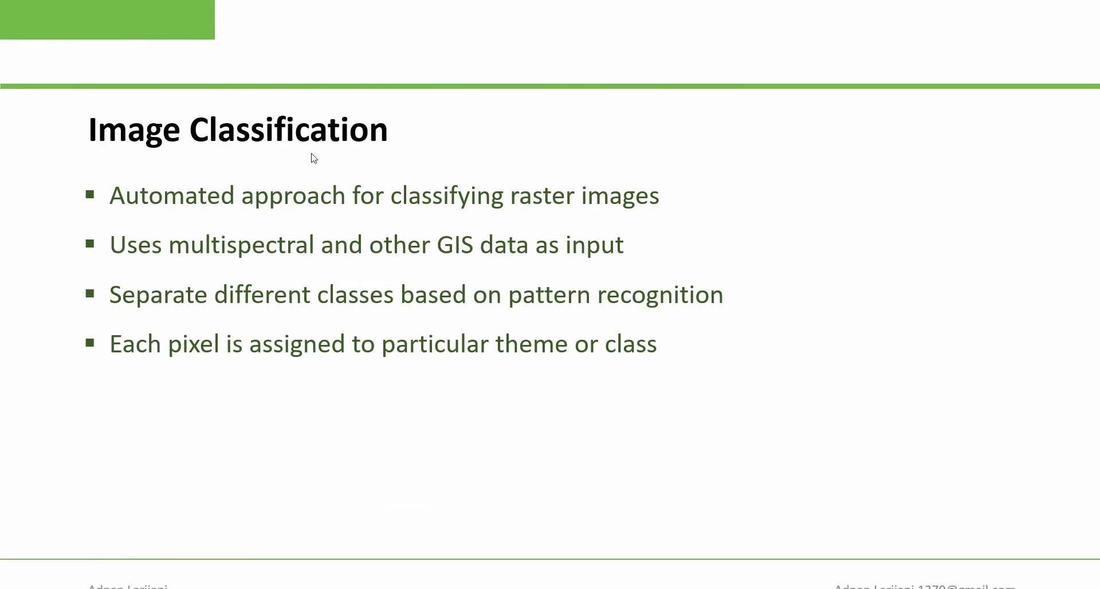
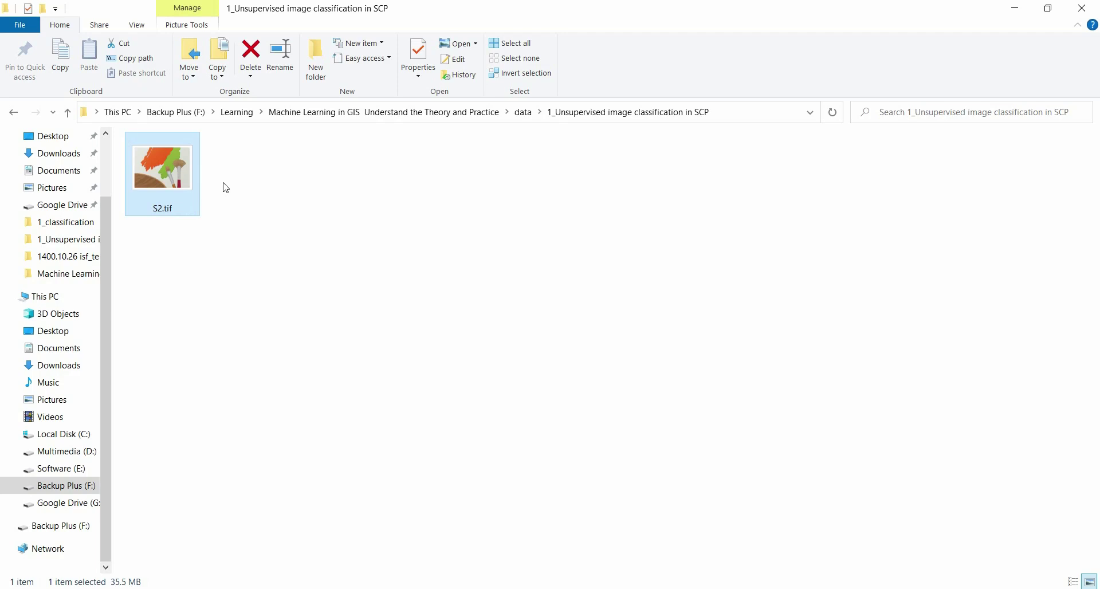
Add S2.tif from the folder "1_Unsupervised image classification in SCP" to the QGIS project as a layer, and minimize the folder window.
left_click(258, 188)
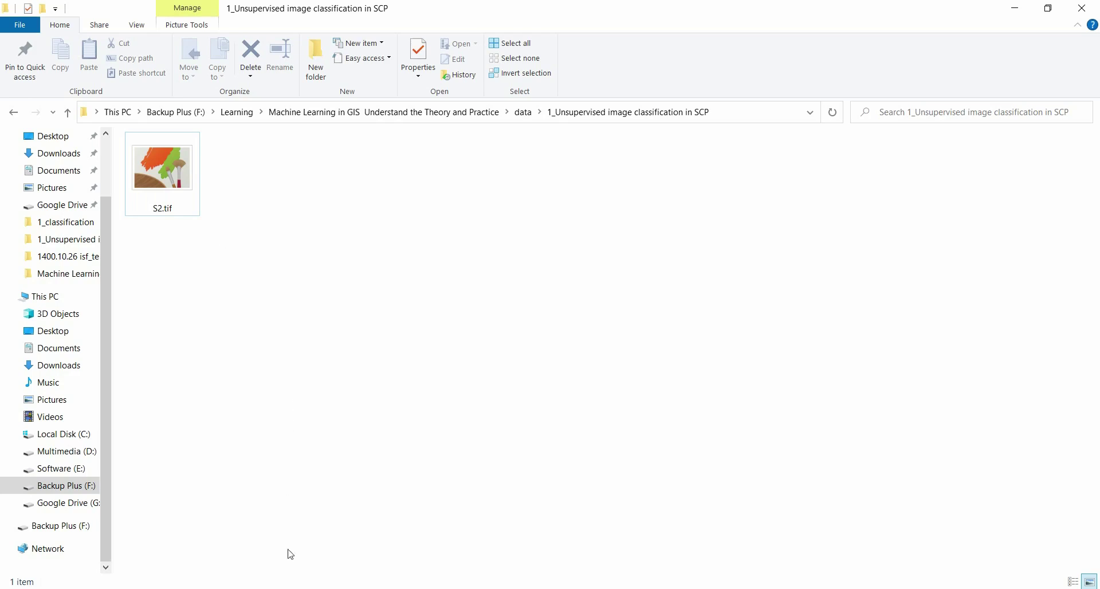
mouse_move(300, 588)
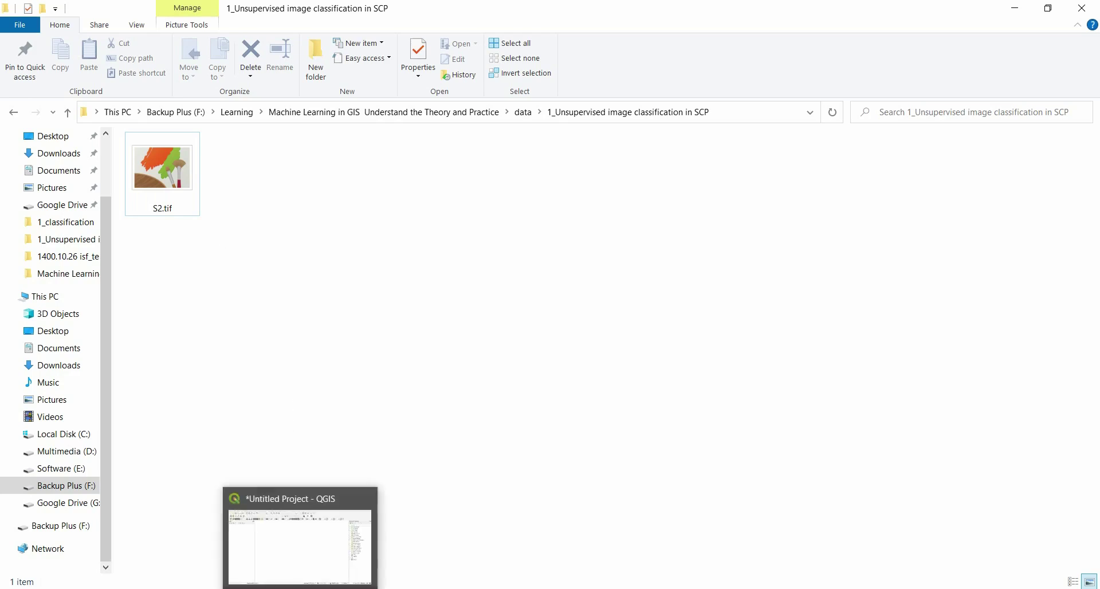
left_click(312, 535)
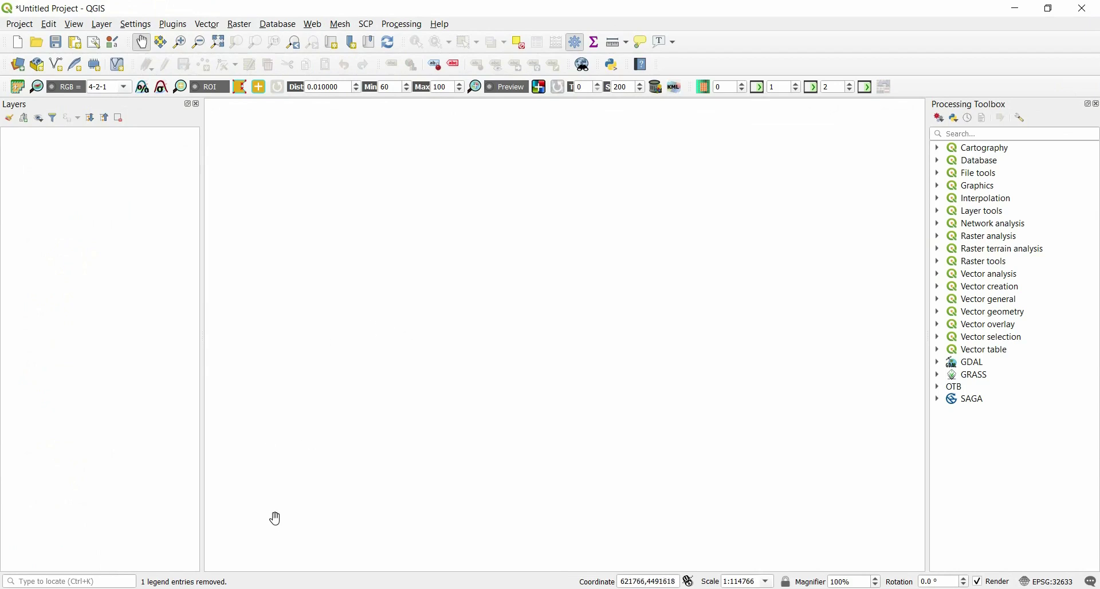
mouse_move(176, 588)
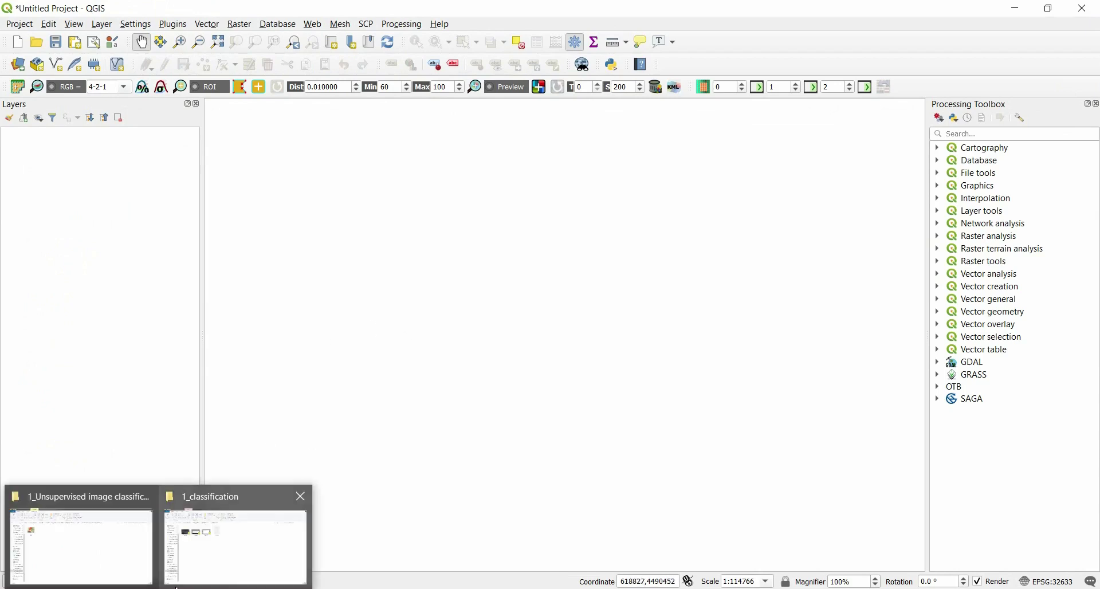
left_click(118, 564)
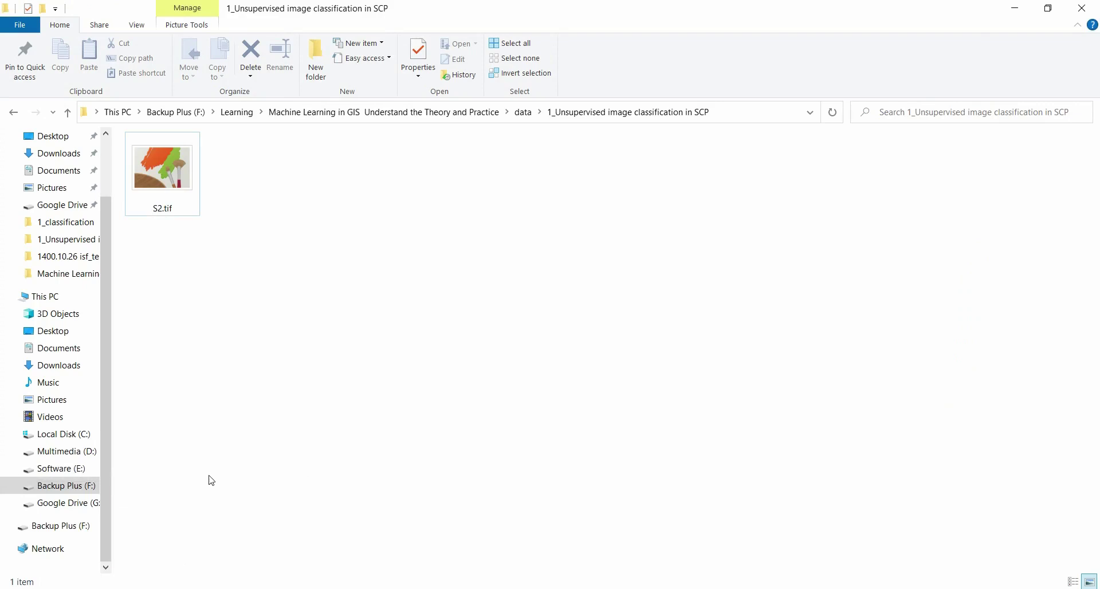
double_click(267, 20)
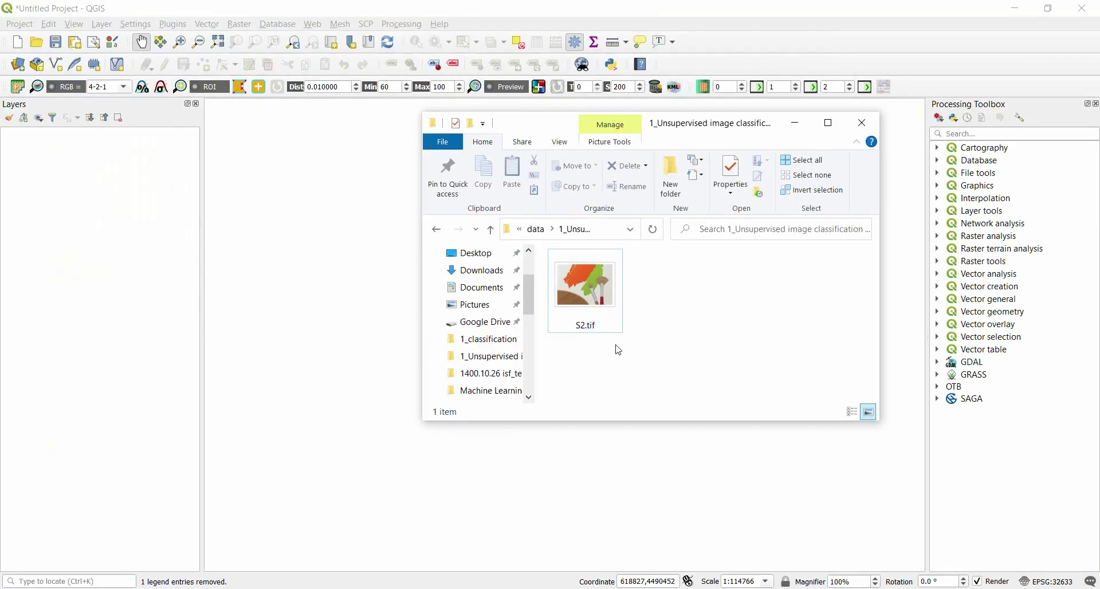
left_click_drag(585, 293, 108, 213)
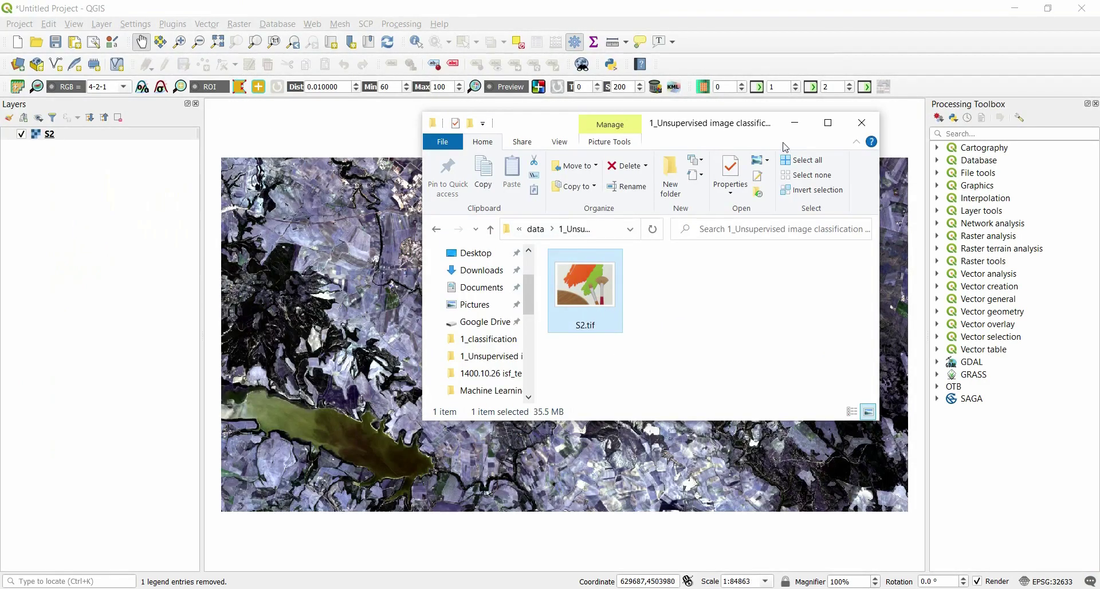
left_click(795, 122)
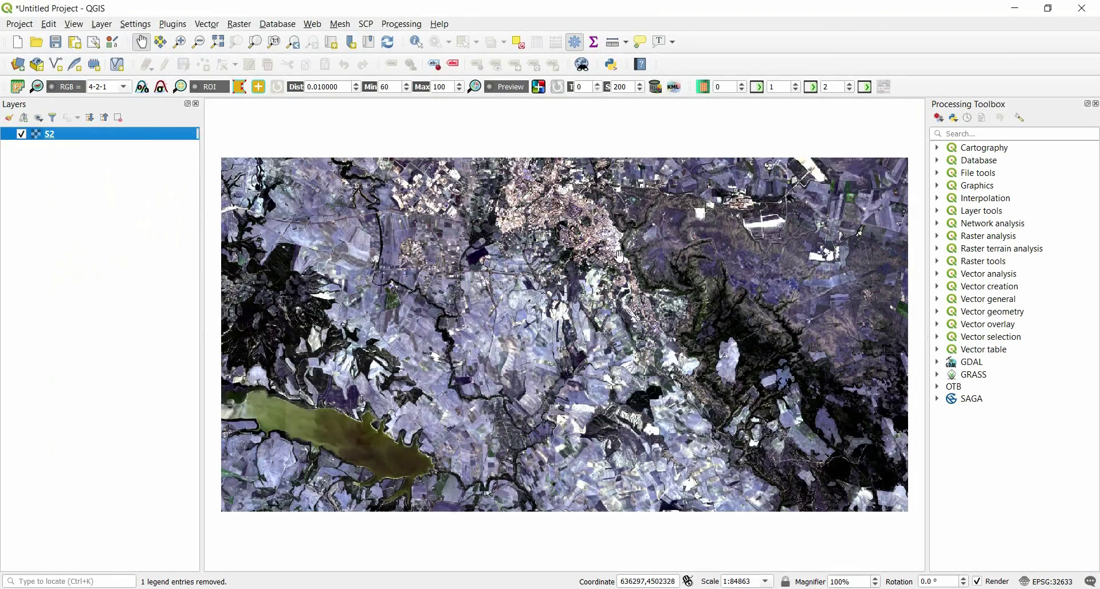
Open the S2 layer's symbology properties and move the dialog aside to uncover part of the image.
right_click(50, 135)
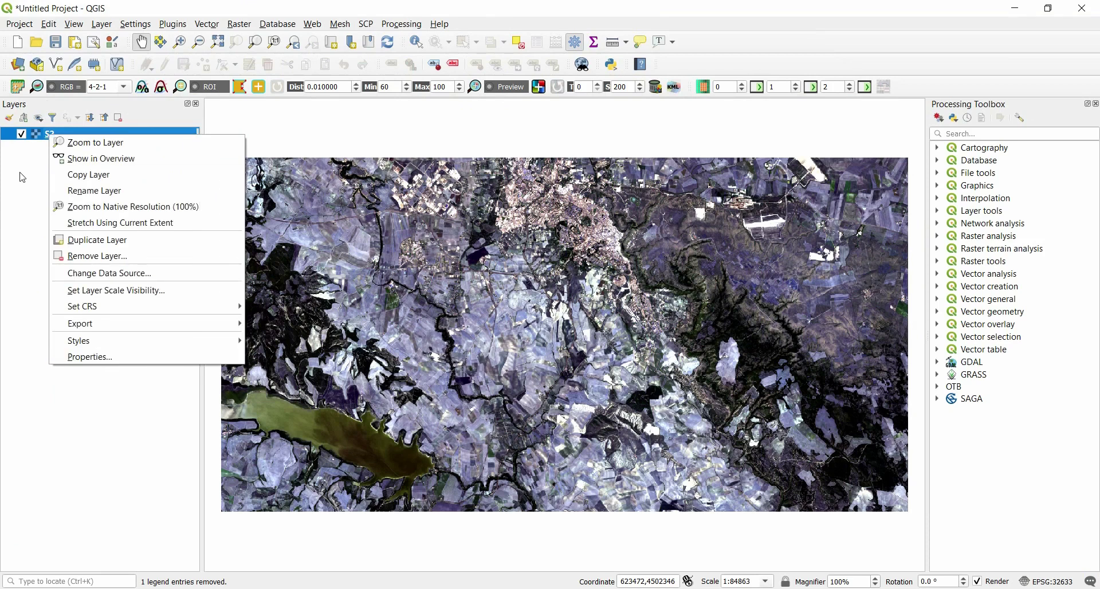
left_click(20, 175)
double_click(63, 136)
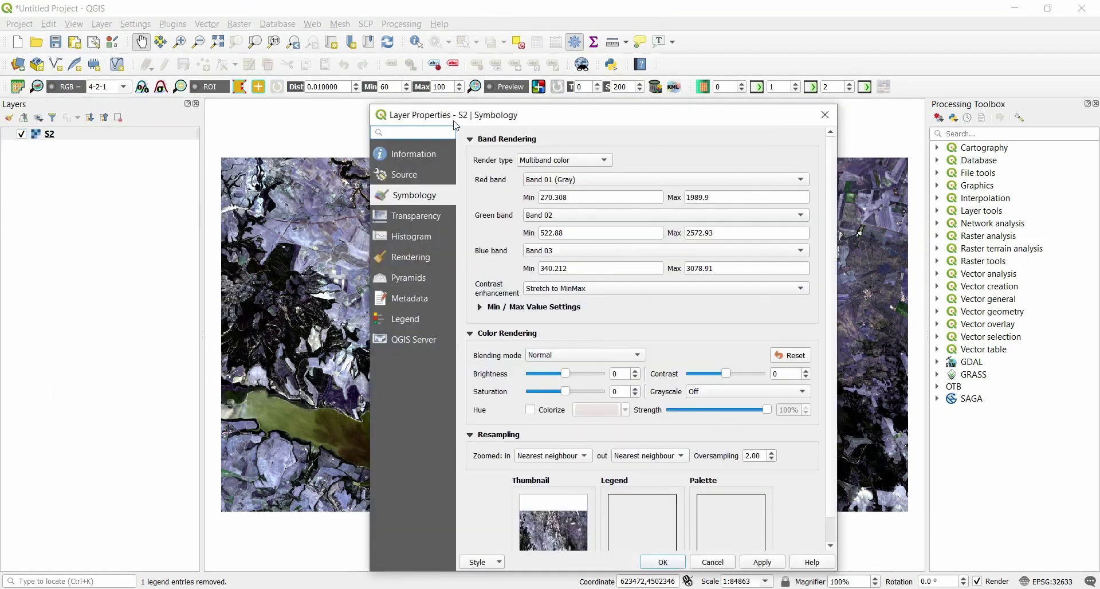
left_click_drag(453, 85, 305, 86)
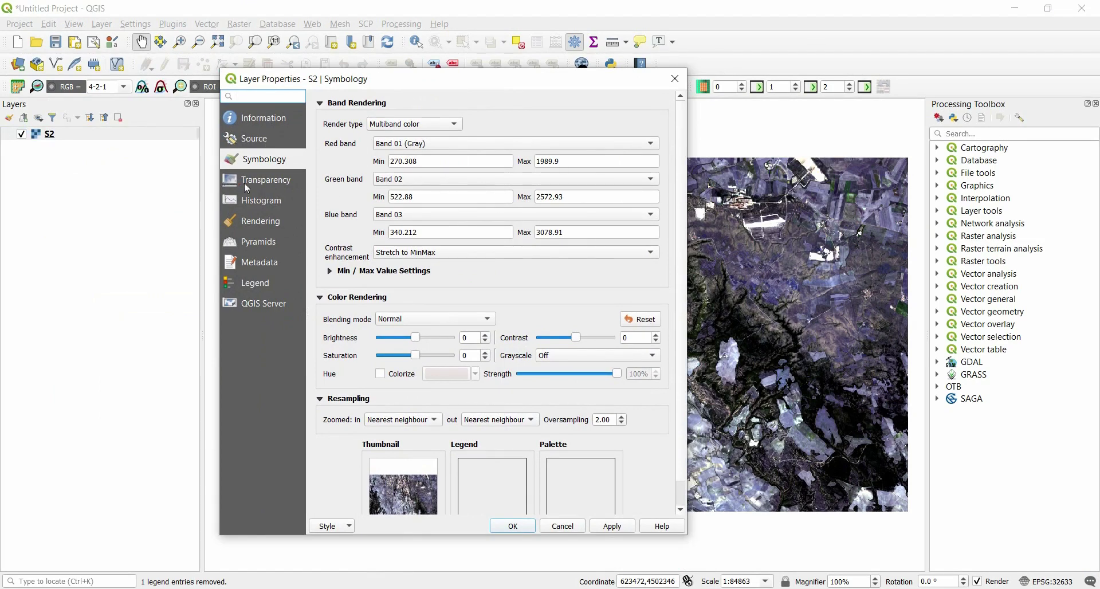
left_click_drag(436, 82, 478, 65)
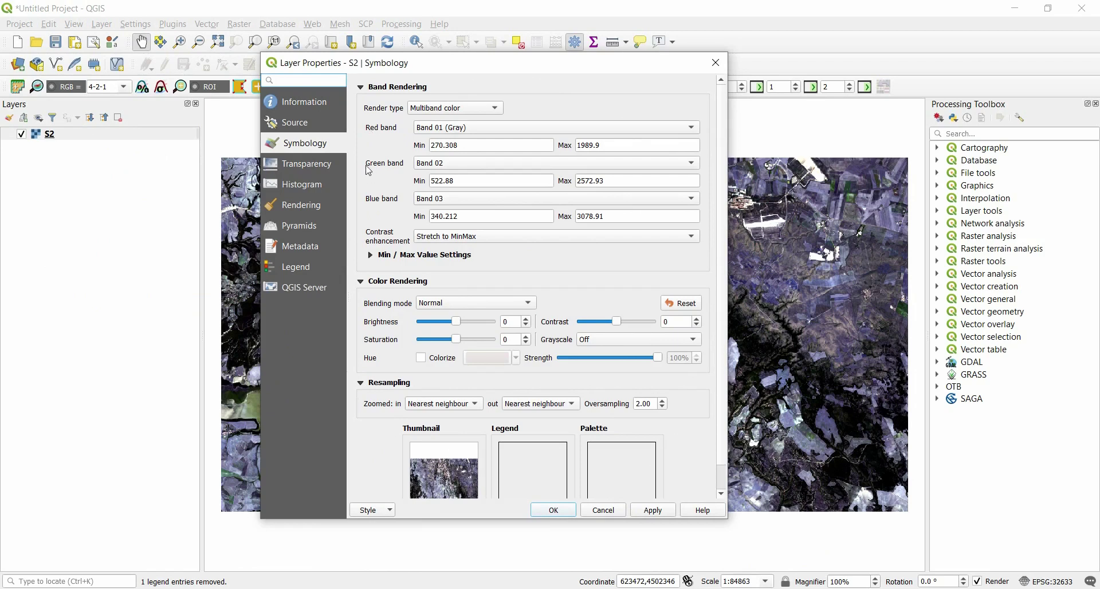
left_click_drag(381, 64, 564, 66)
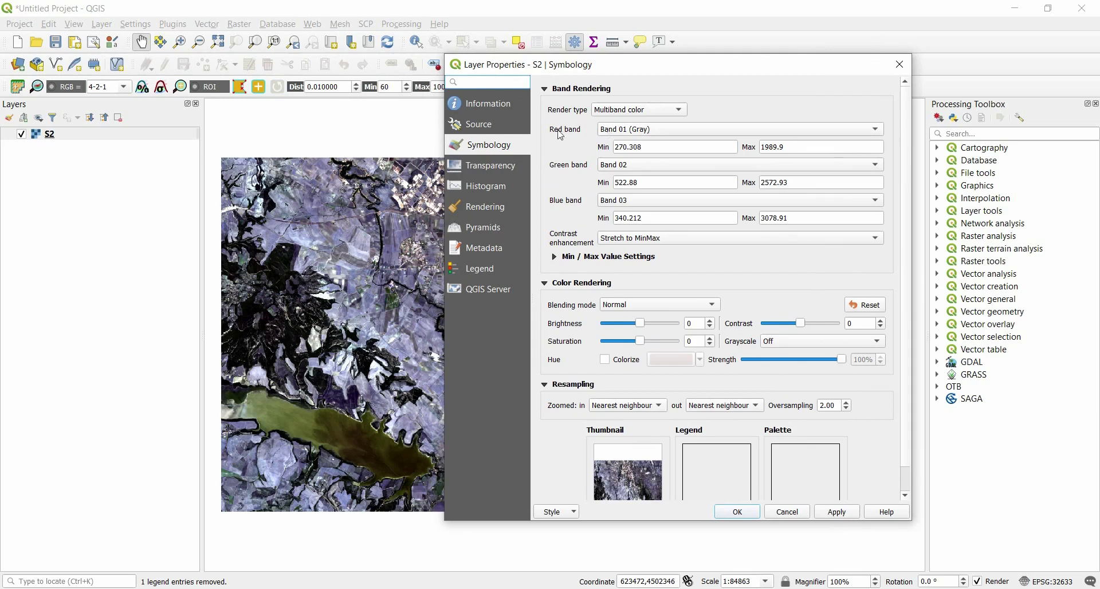
Set the S2 layer's band rendering to Band 04 for red, Band 02 for green and Band 01 for blue.
left_click(614, 130)
left_click(616, 176)
left_click(605, 166)
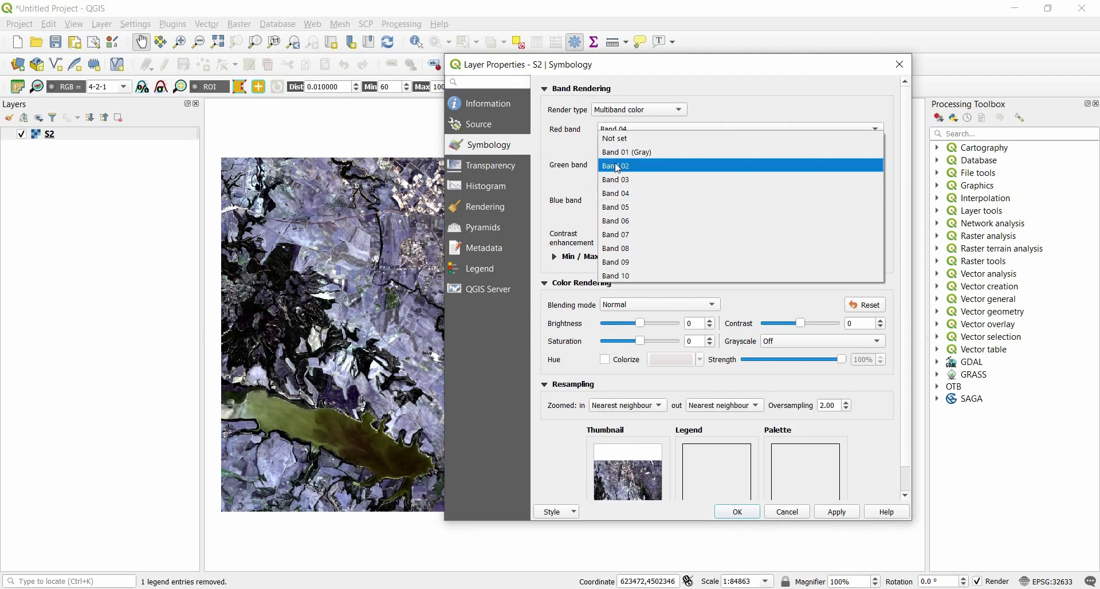
left_click(619, 166)
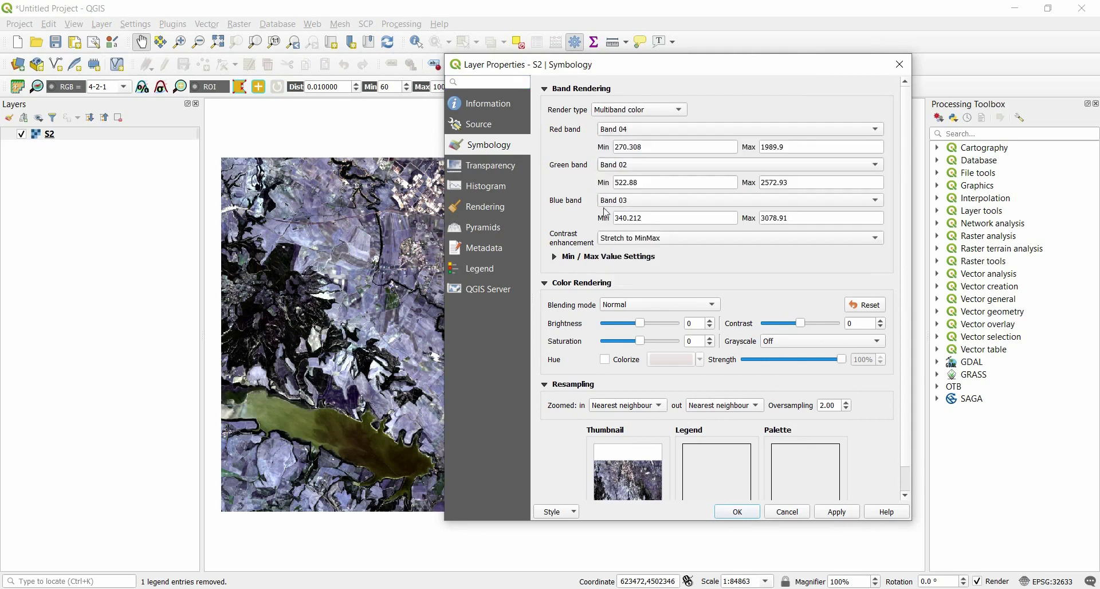
left_click(616, 201)
left_click(620, 175)
left_click(737, 512)
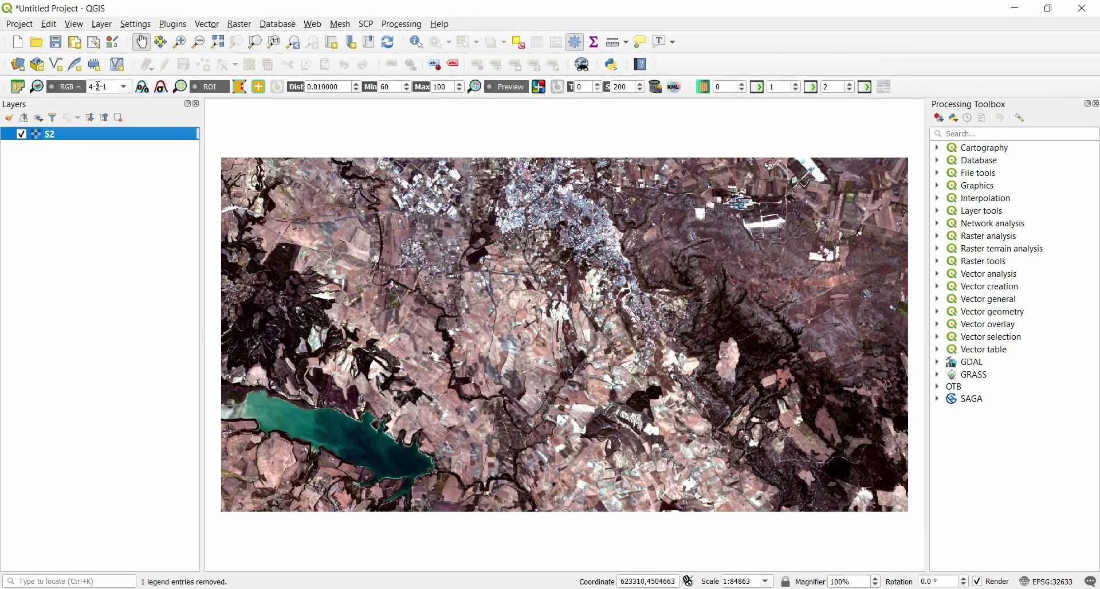
left_click(95, 86)
left_click(105, 89)
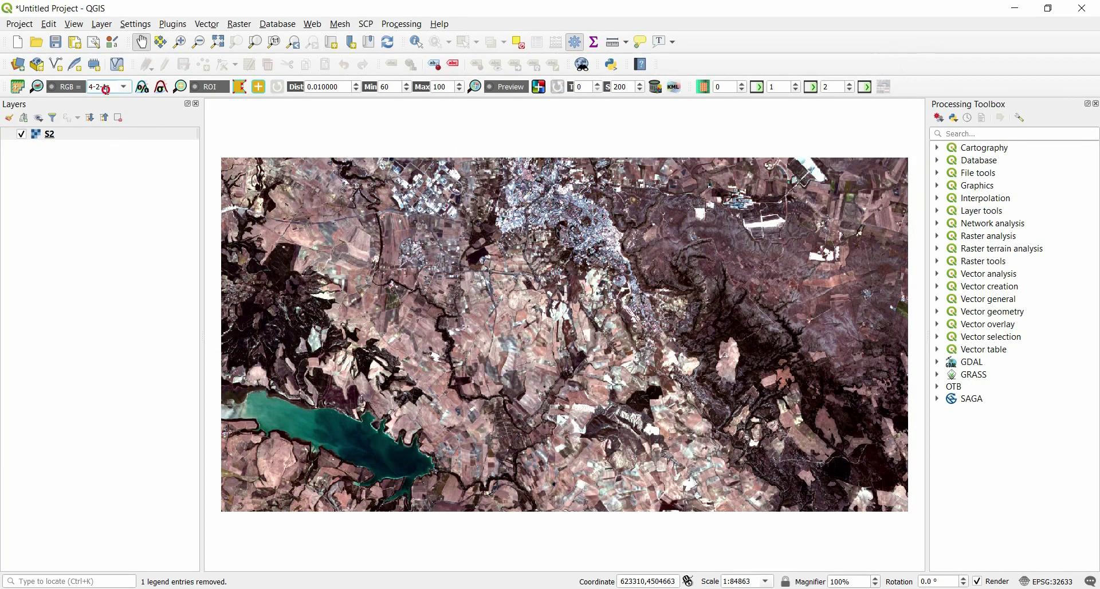
double_click(106, 89)
left_click(103, 137)
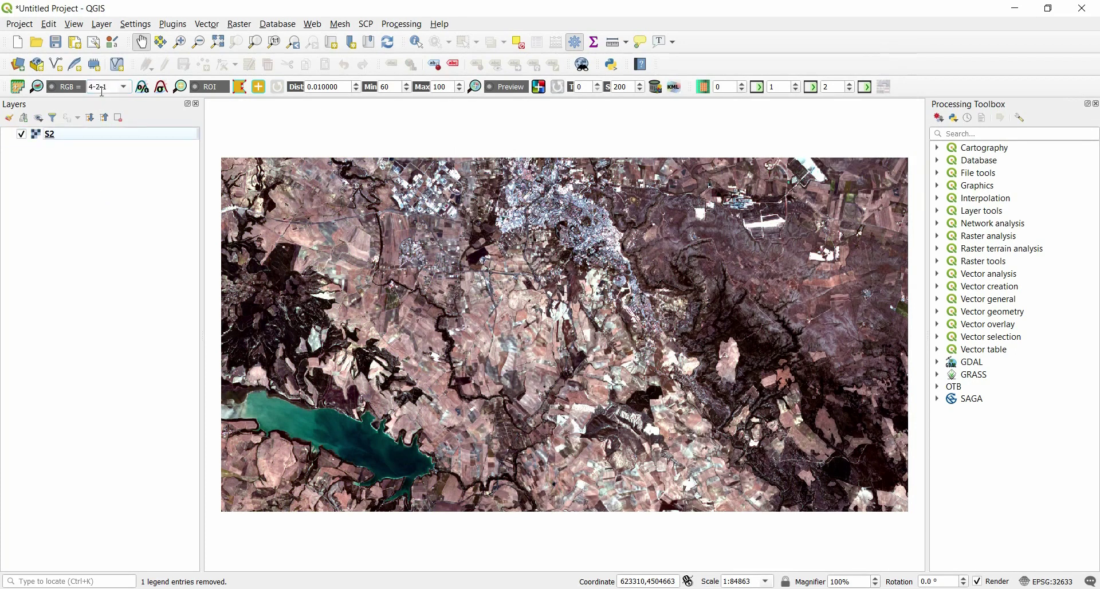
Load S2.tif from "1_Unsupervised image classification in SCP" into SCP's Band set 1 and apply the Sentinel-2 wavelength quick settings.
left_click(18, 88)
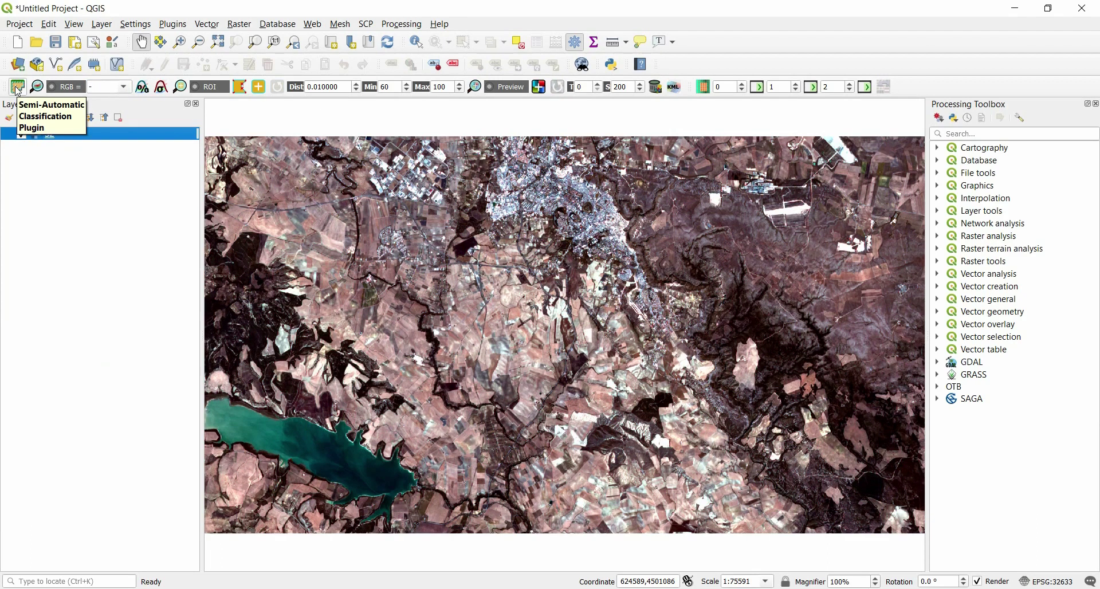
left_click(18, 88)
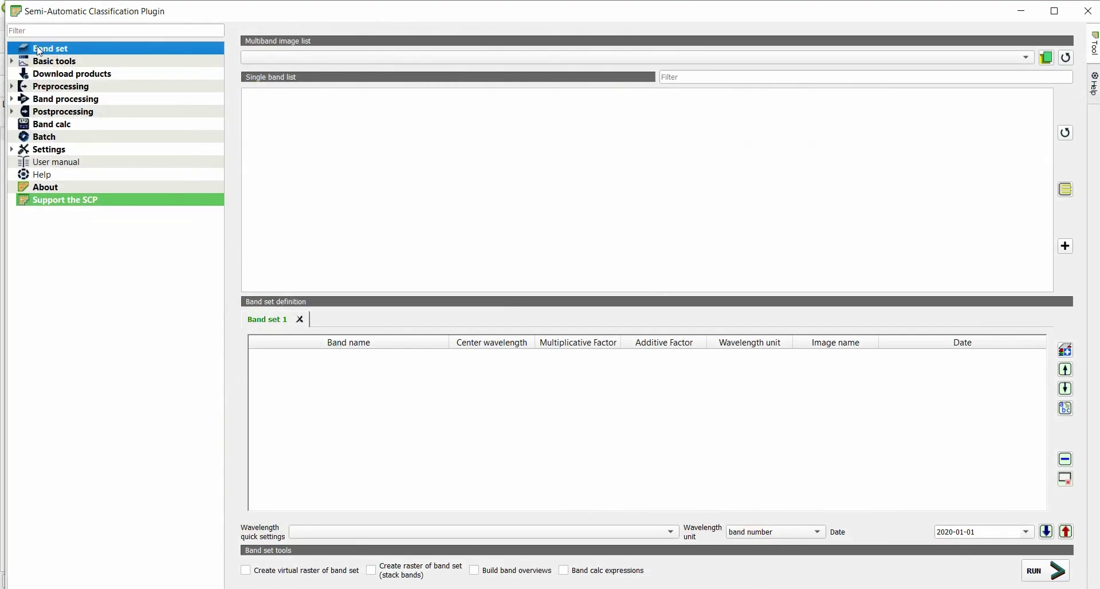
left_click(66, 48)
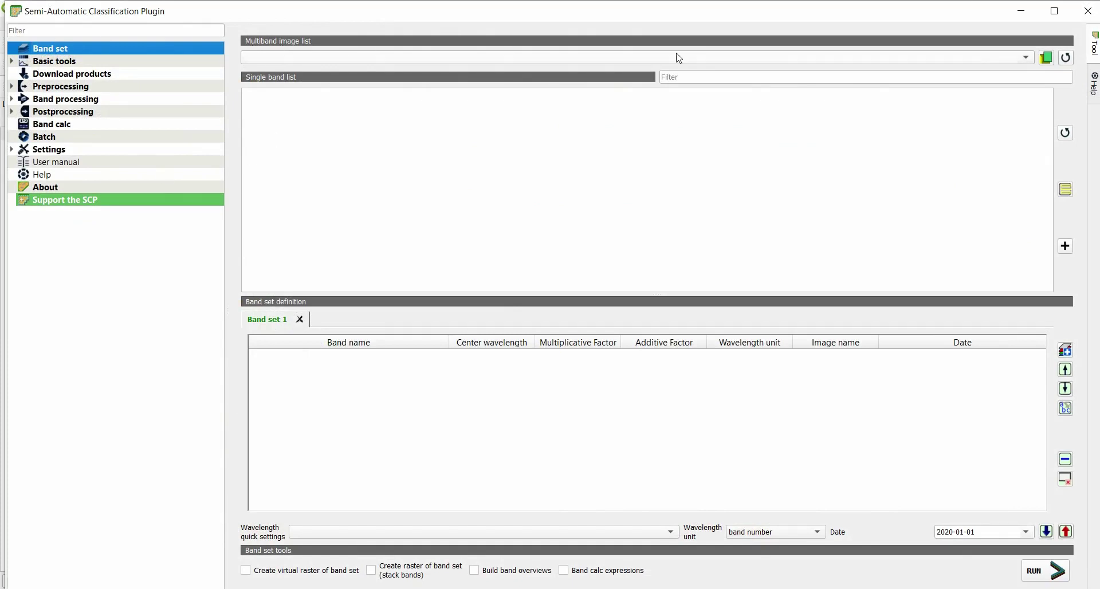
left_click(1047, 60)
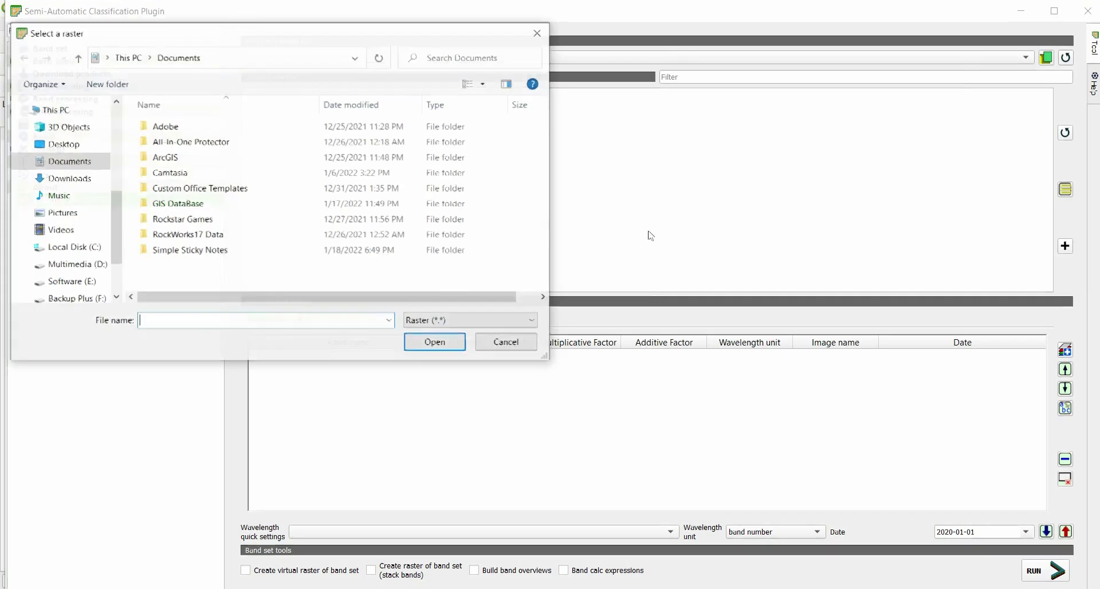
left_click(115, 117)
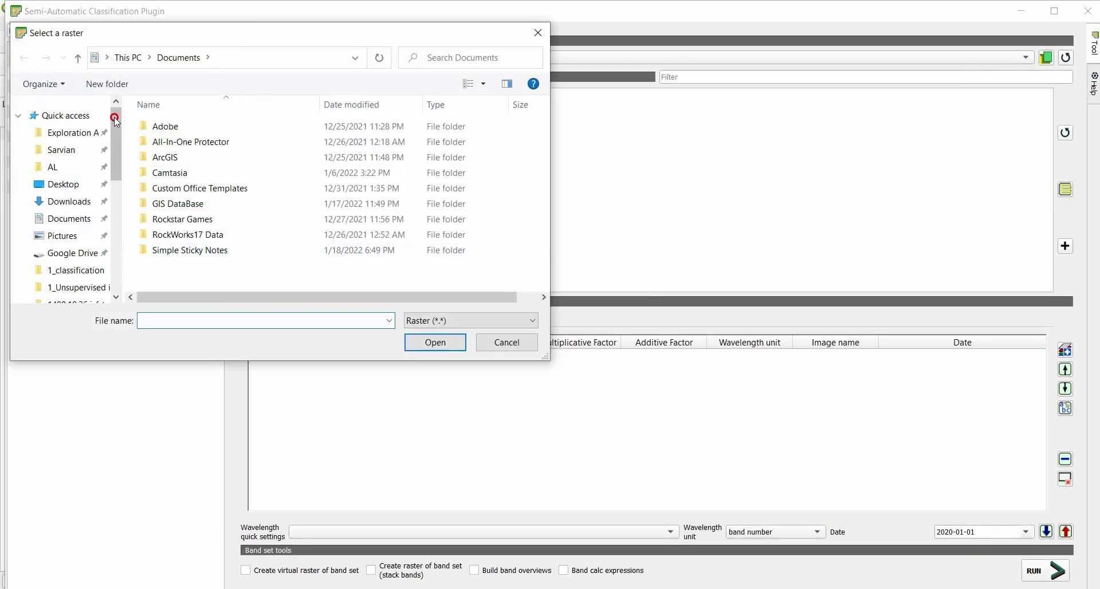
left_click(69, 270)
left_click(72, 287)
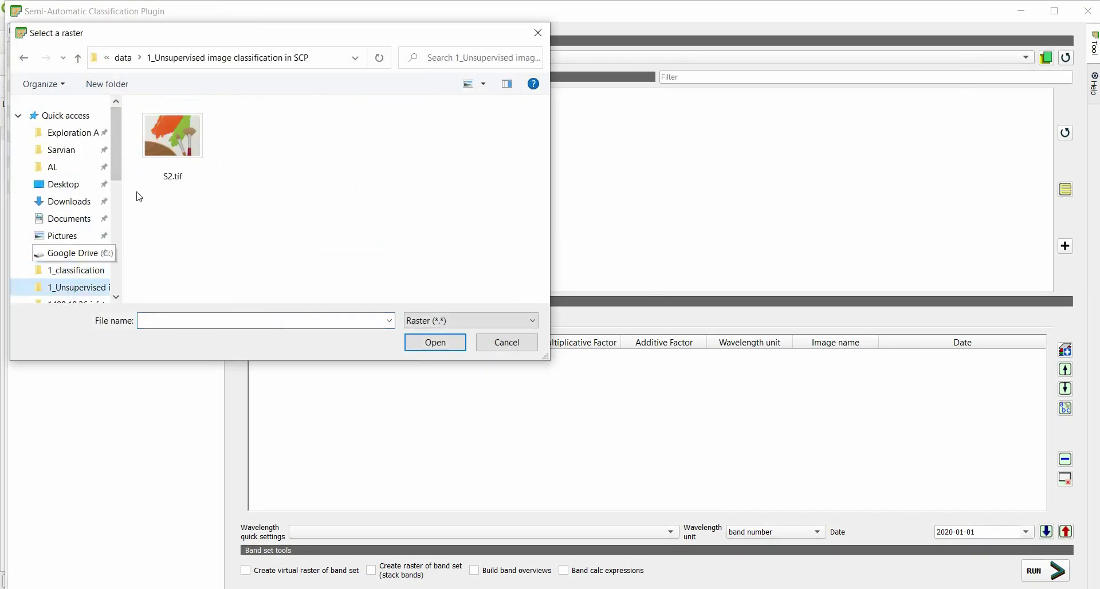
left_click(172, 143)
left_click(449, 346)
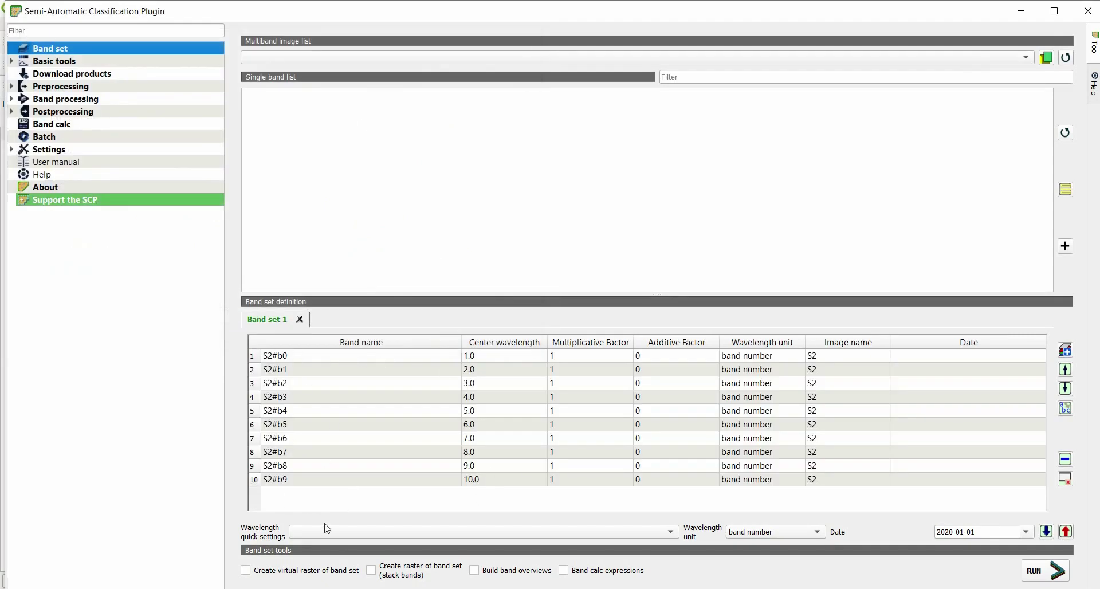
left_click(347, 541)
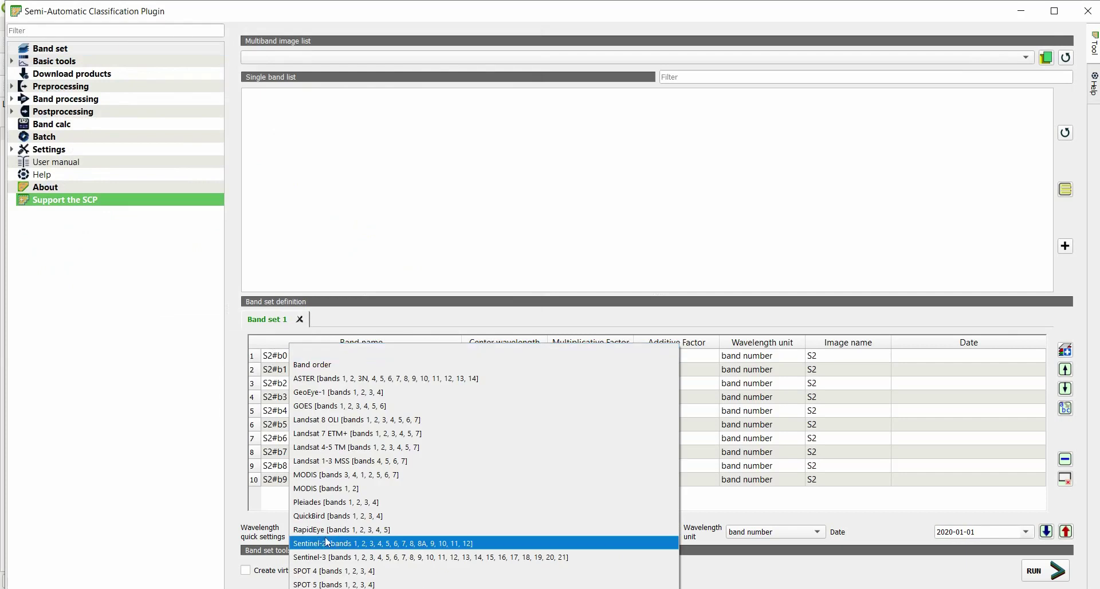
left_click(410, 544)
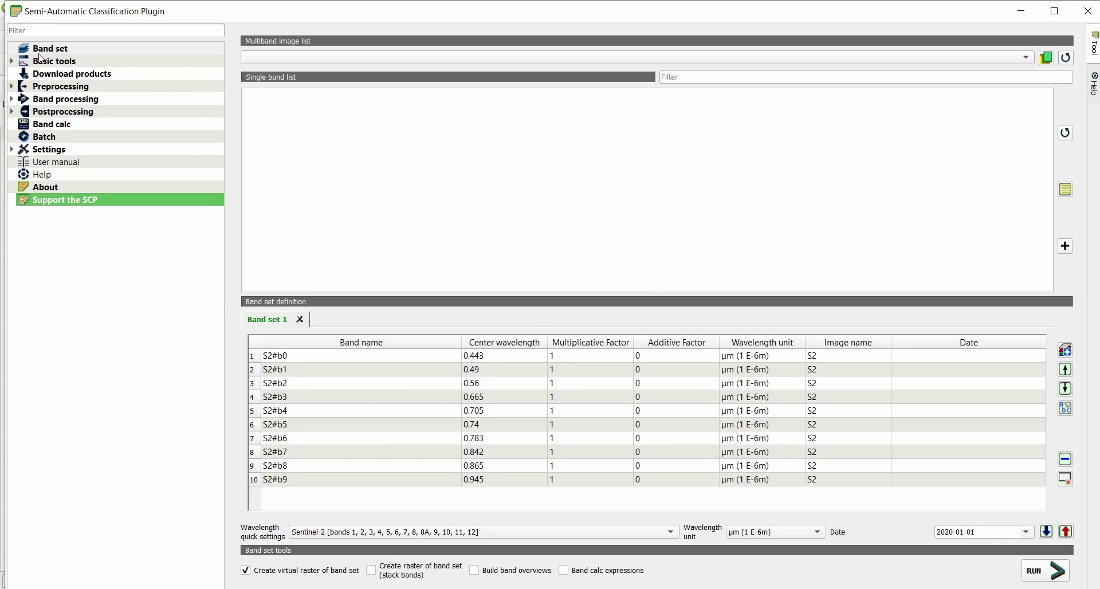
Configure SCP's band processing Clustering tool to use the ISODATA method with 5 classes.
left_click(47, 101)
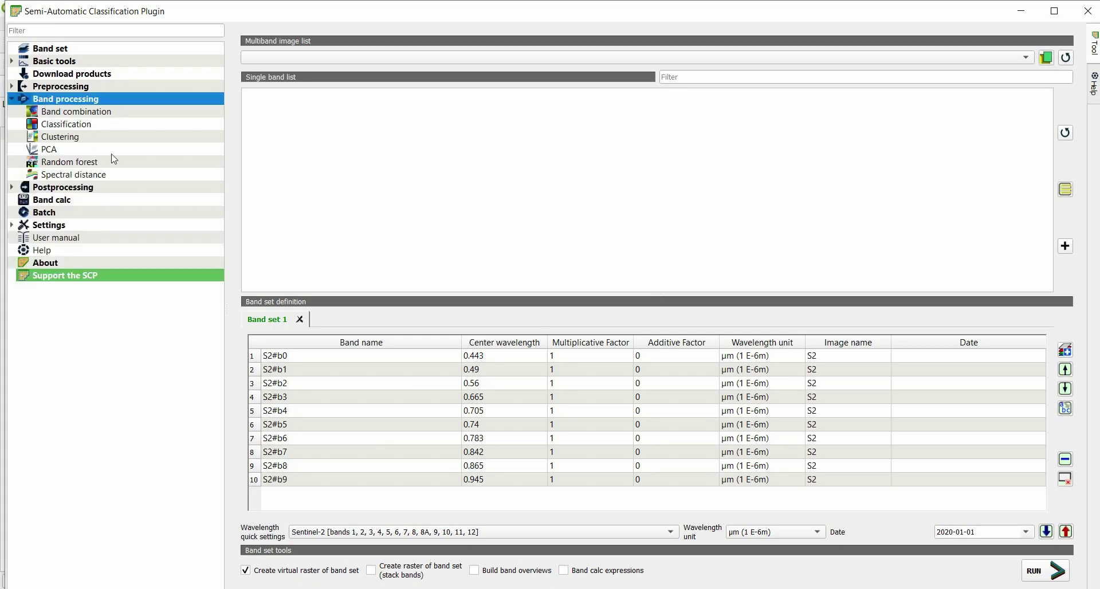
left_click(57, 139)
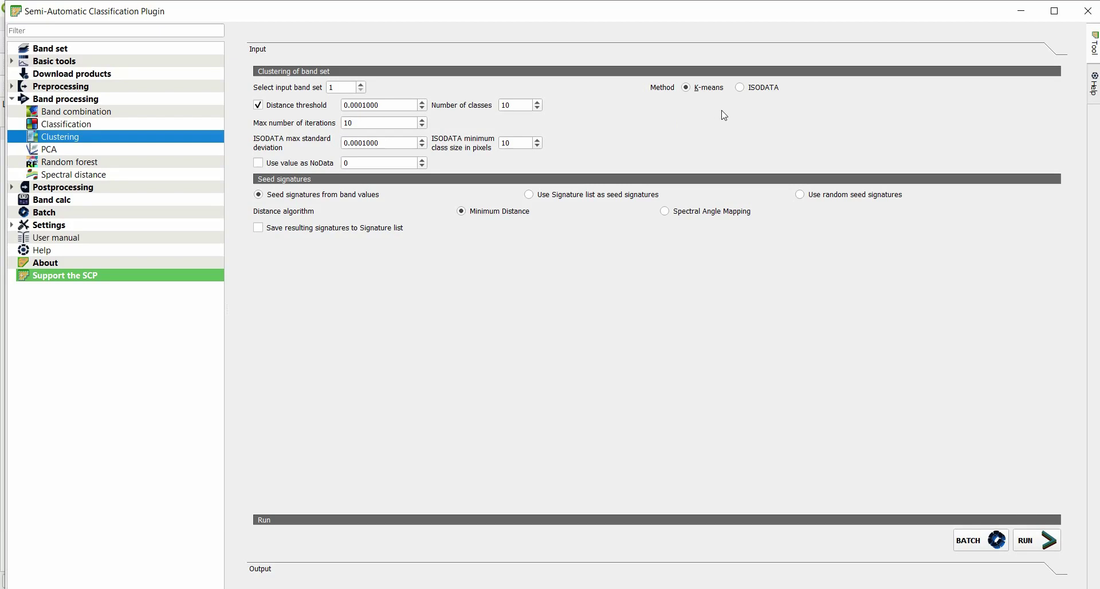
left_click(740, 87)
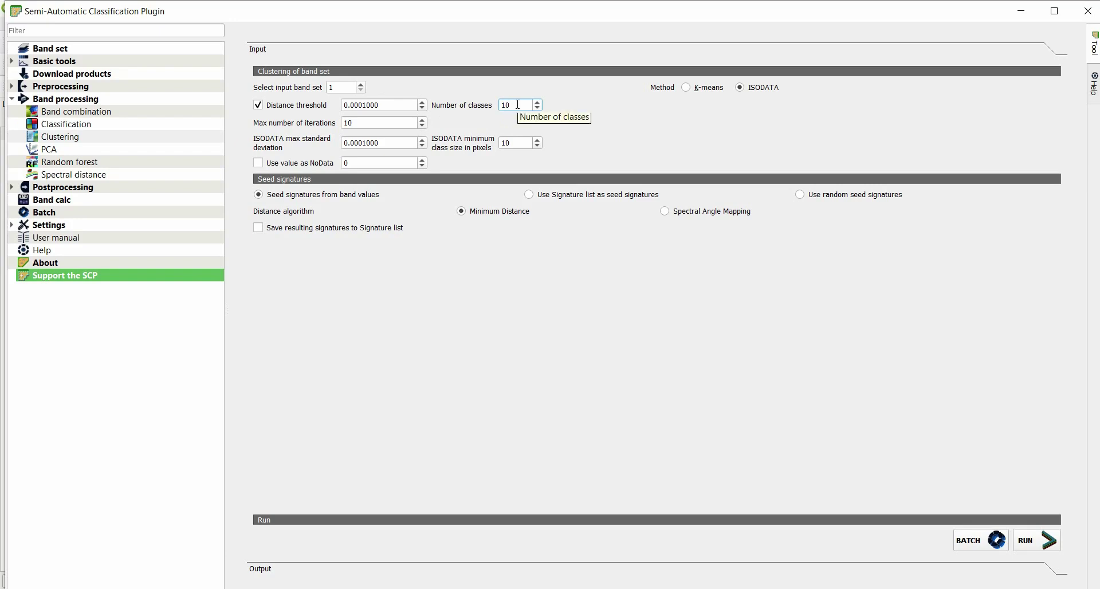
left_click(538, 108)
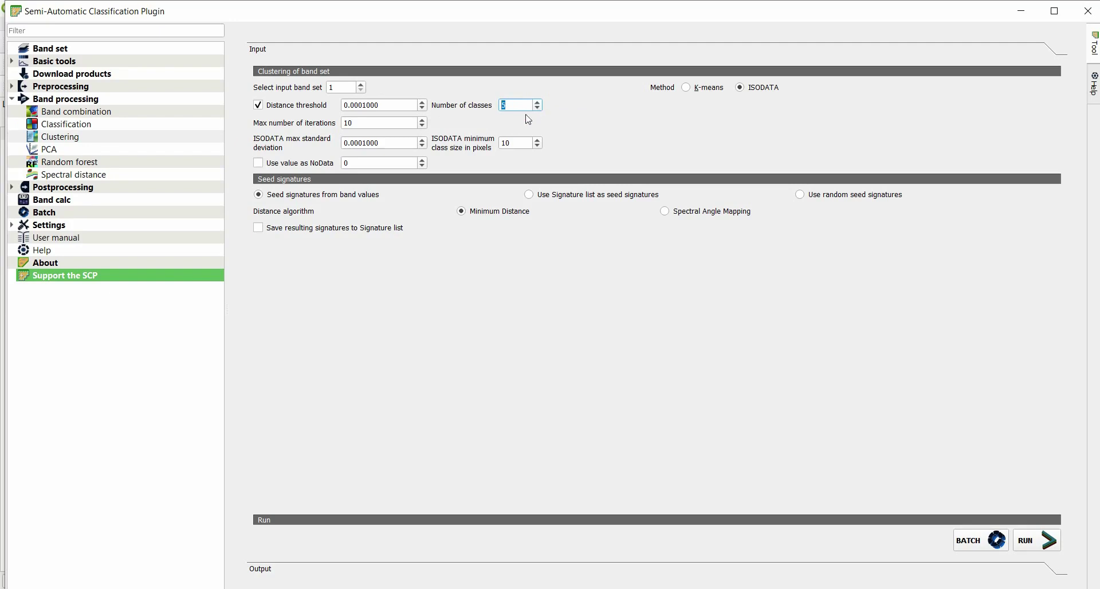
type("5")
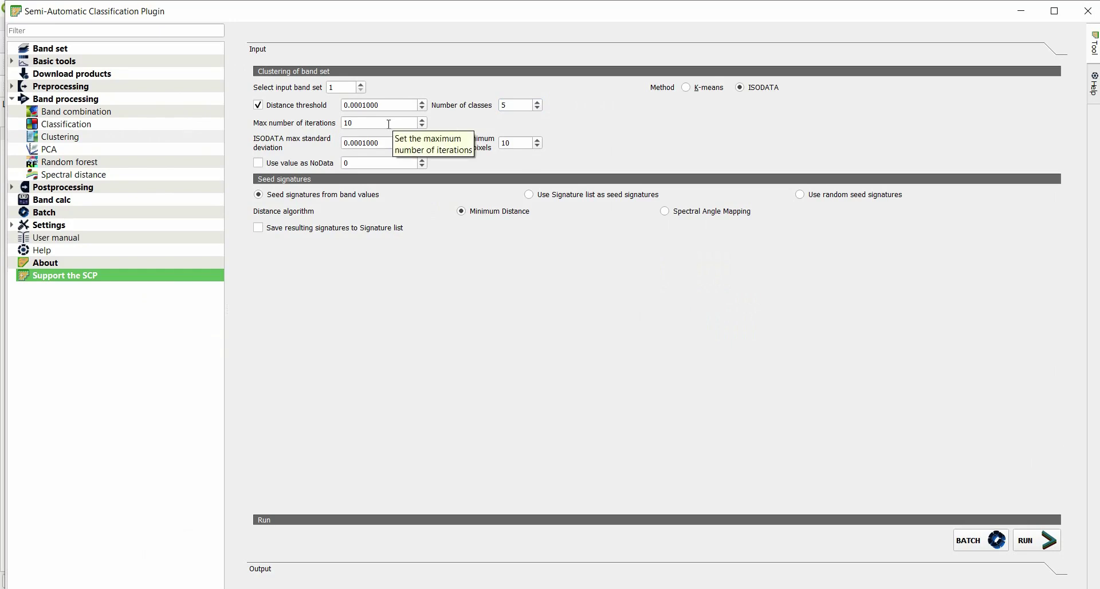
Keep the maximum number of iterations at 10 and set the ISODATA minimum class size to 30 pixels.
double_click(348, 123)
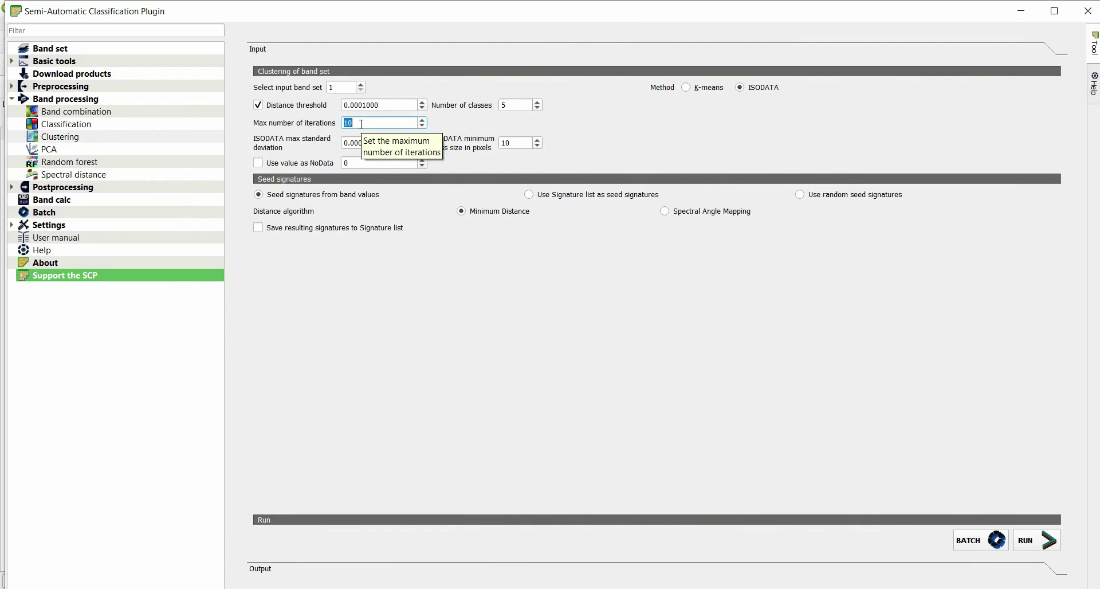
left_click(344, 126)
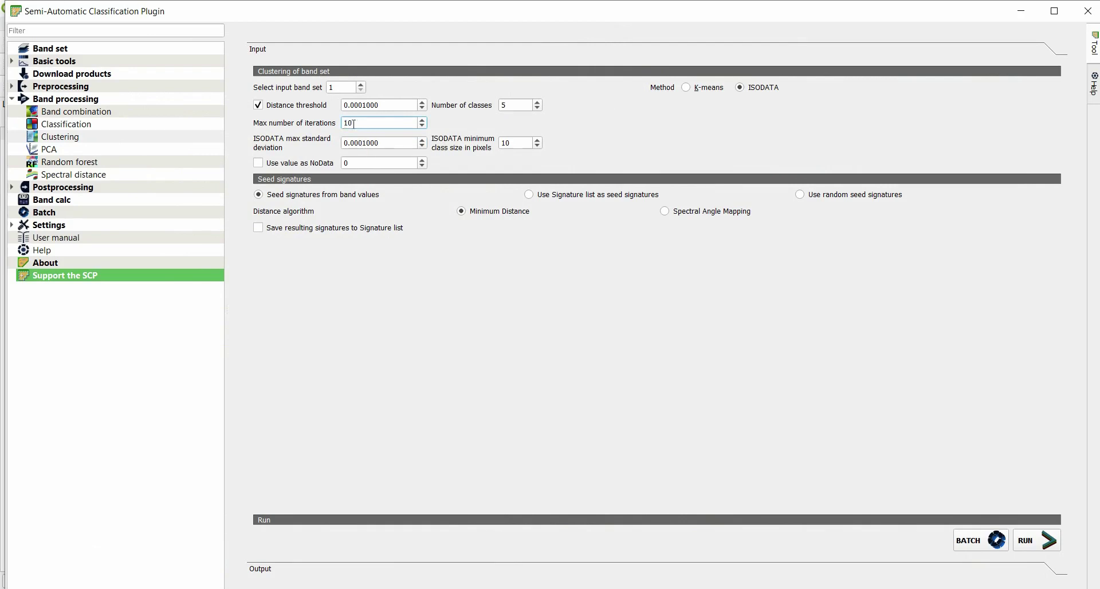
double_click(354, 124)
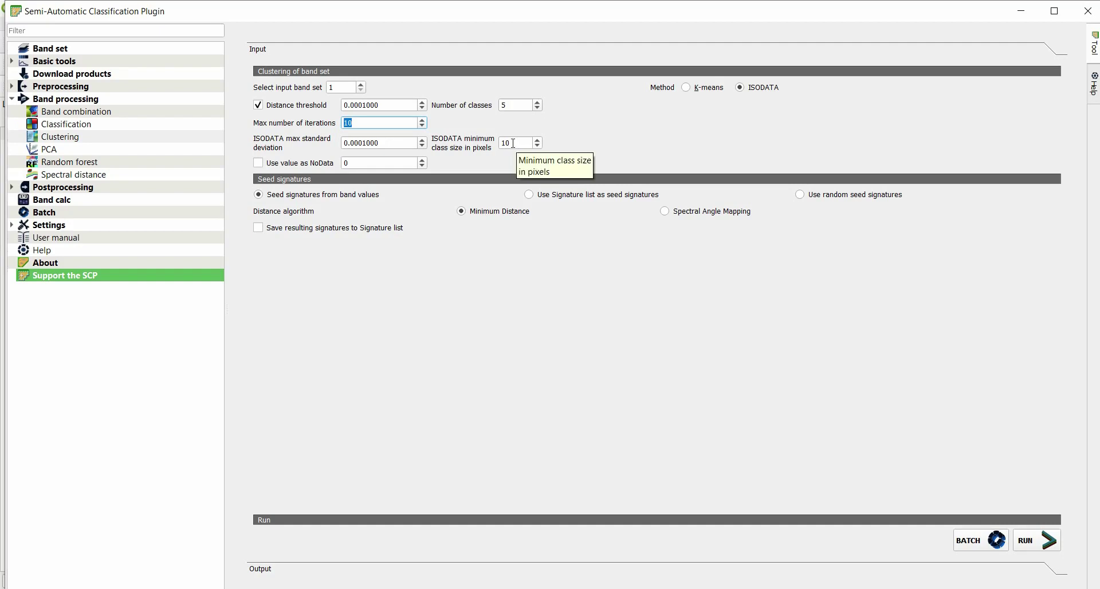
double_click(513, 143)
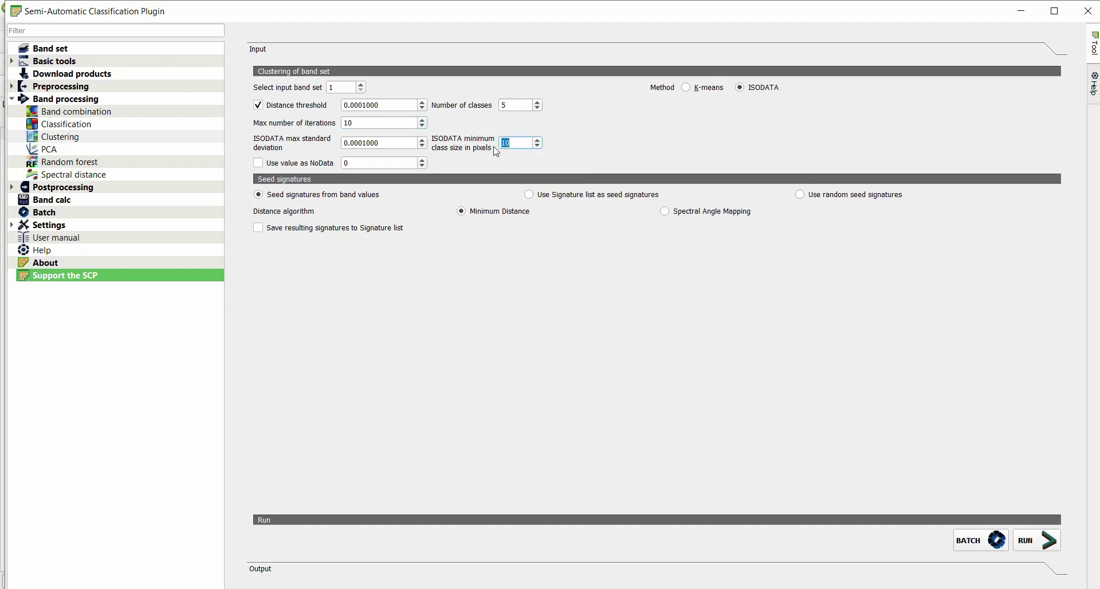
type("2")
Run the clustering and save its TIF output beside S2.tif under a file name beginning with "S2_".
left_click(1037, 542)
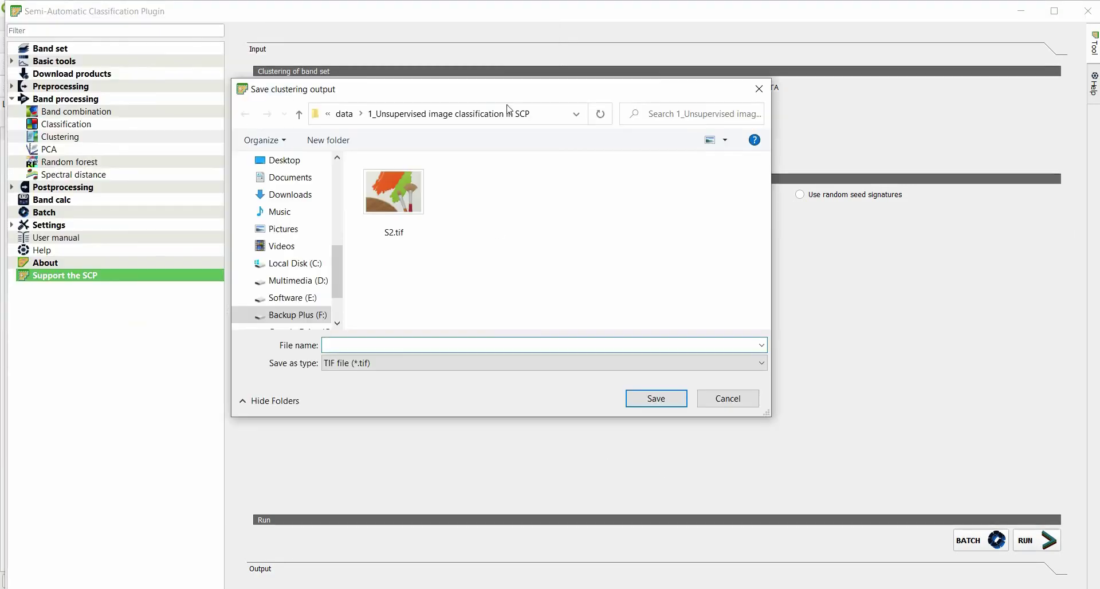
left_click(486, 339)
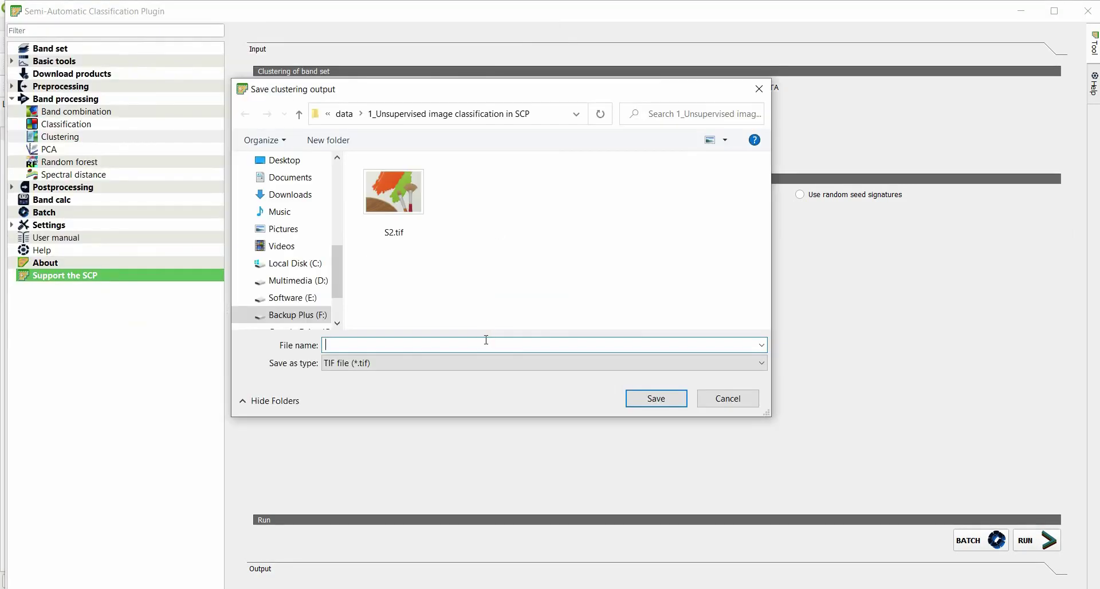
type("S")
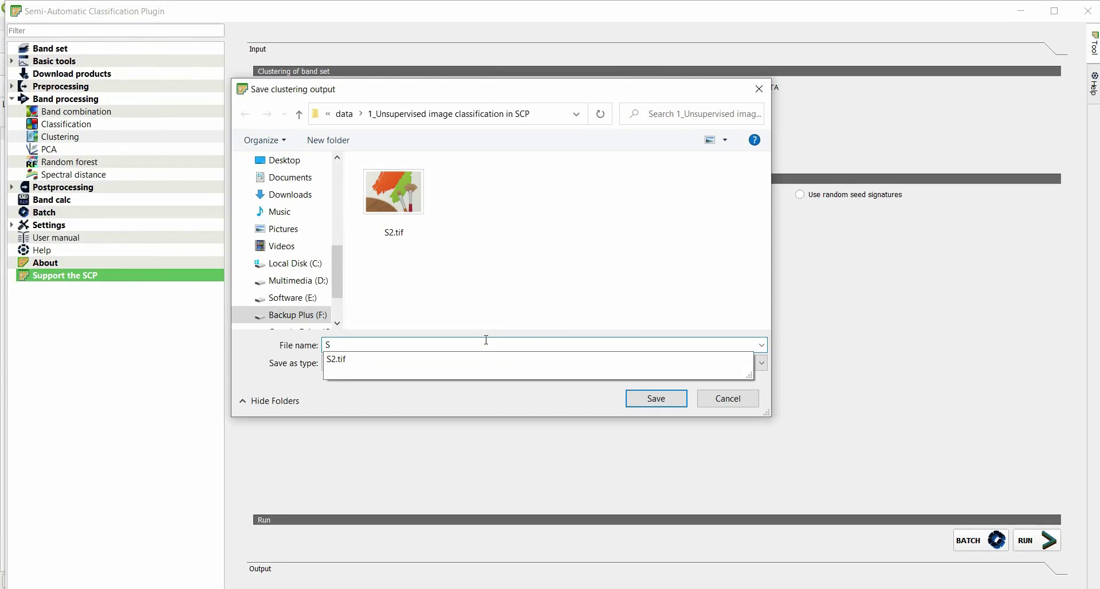
type("2_")
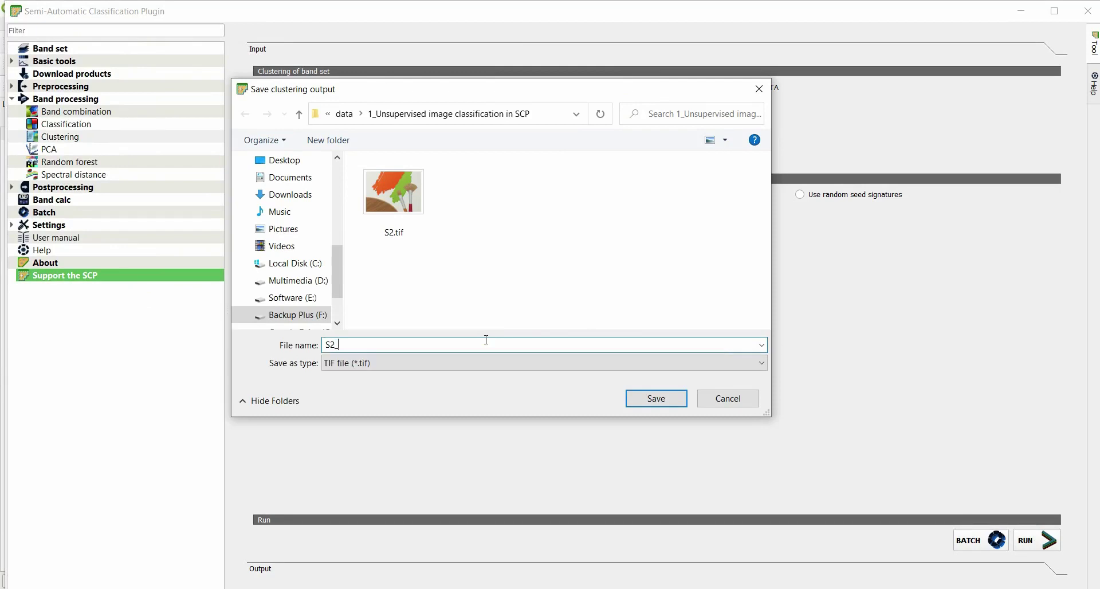
key("BackSpace")
key("BackSpace")
key("BackSpace")
type("S2_")
left_click(657, 399)
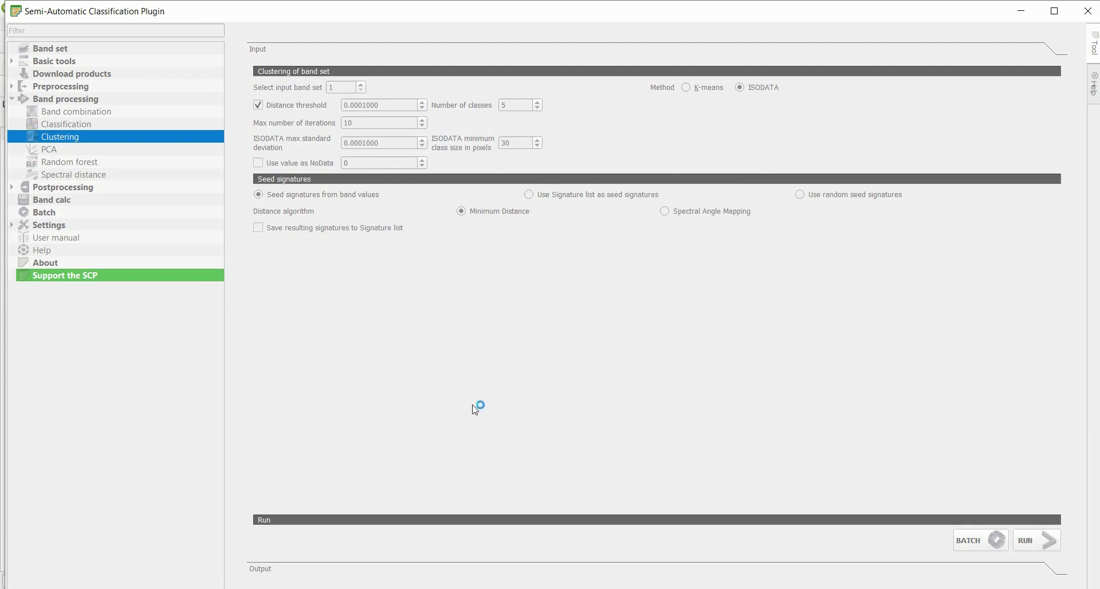
Switch to ArcMap, dismiss both Iso Cluster notifications and minimize its window.
mouse_move(229, 588)
left_click(229, 544)
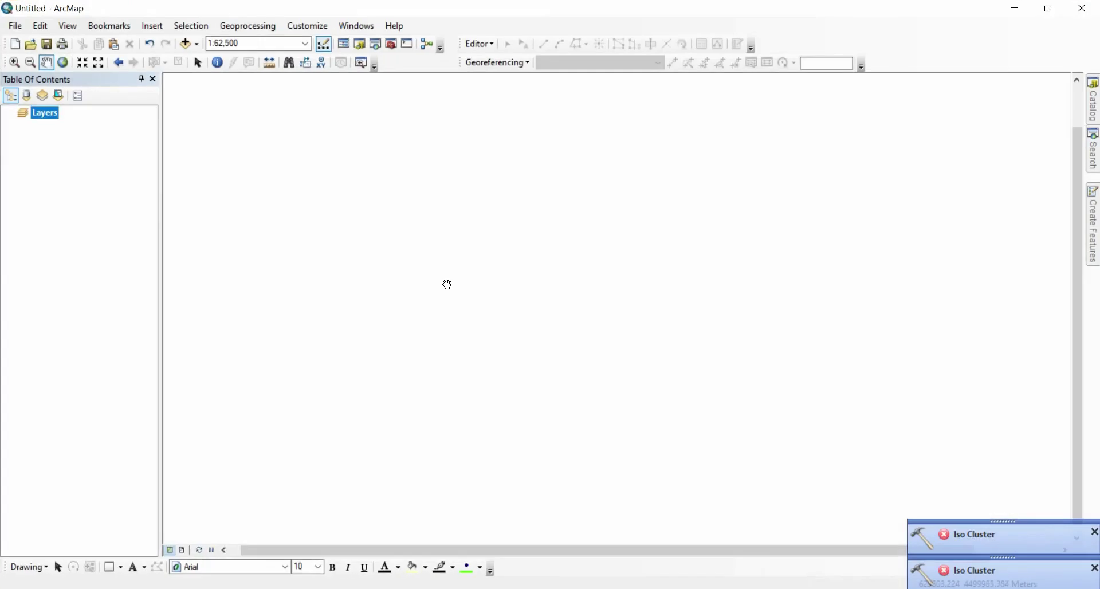
left_click(1095, 532)
left_click(1094, 567)
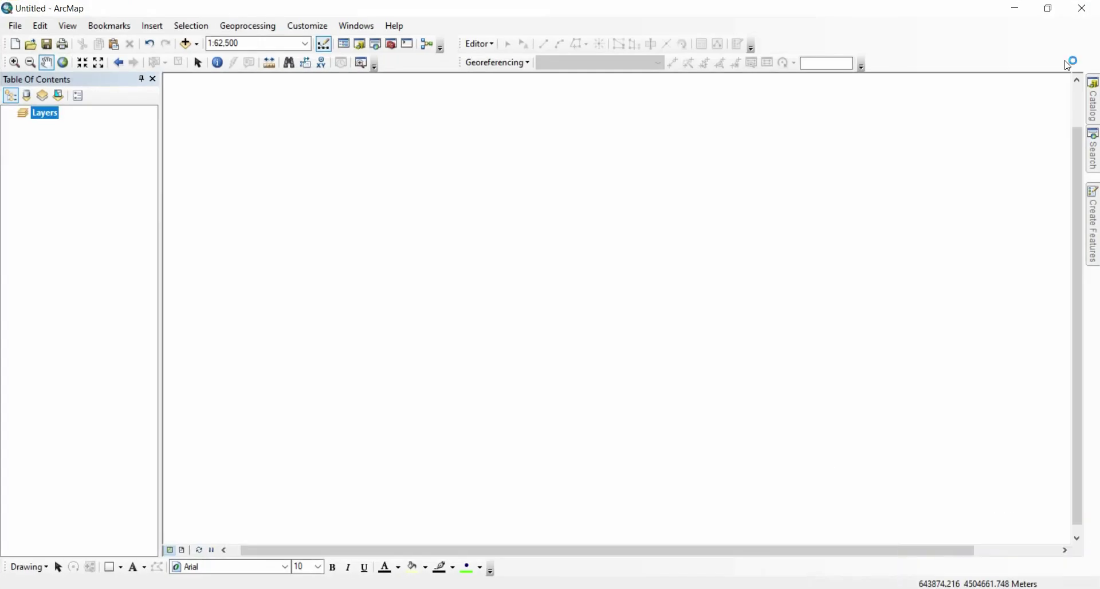
left_click(1014, 8)
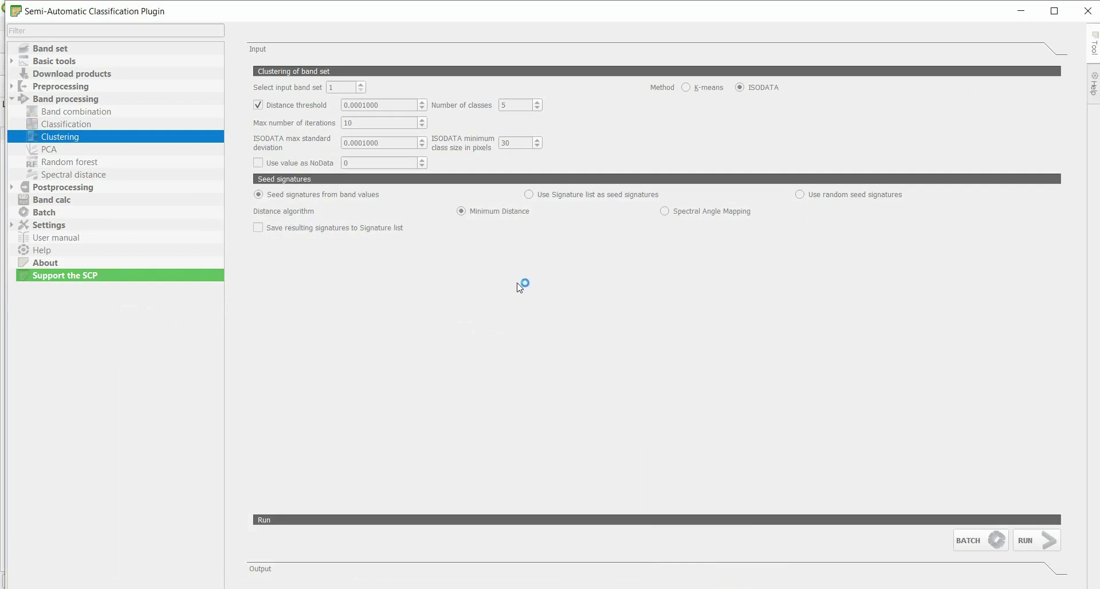
Switch to ArcMap and add the S2.tif image from the connected folder's data directory to the map.
mouse_move(229, 585)
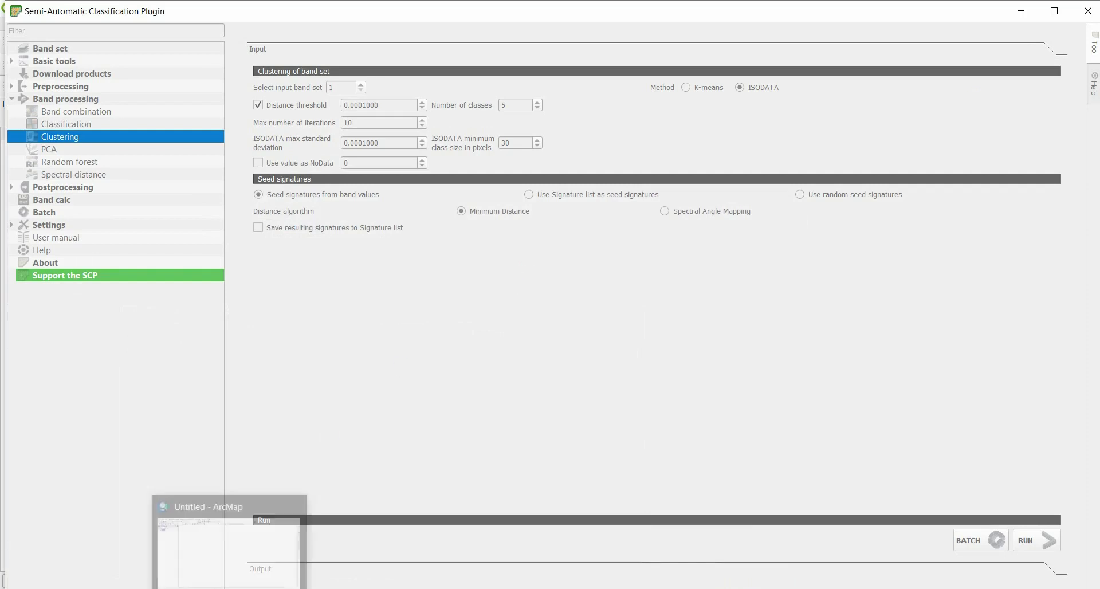
left_click(227, 544)
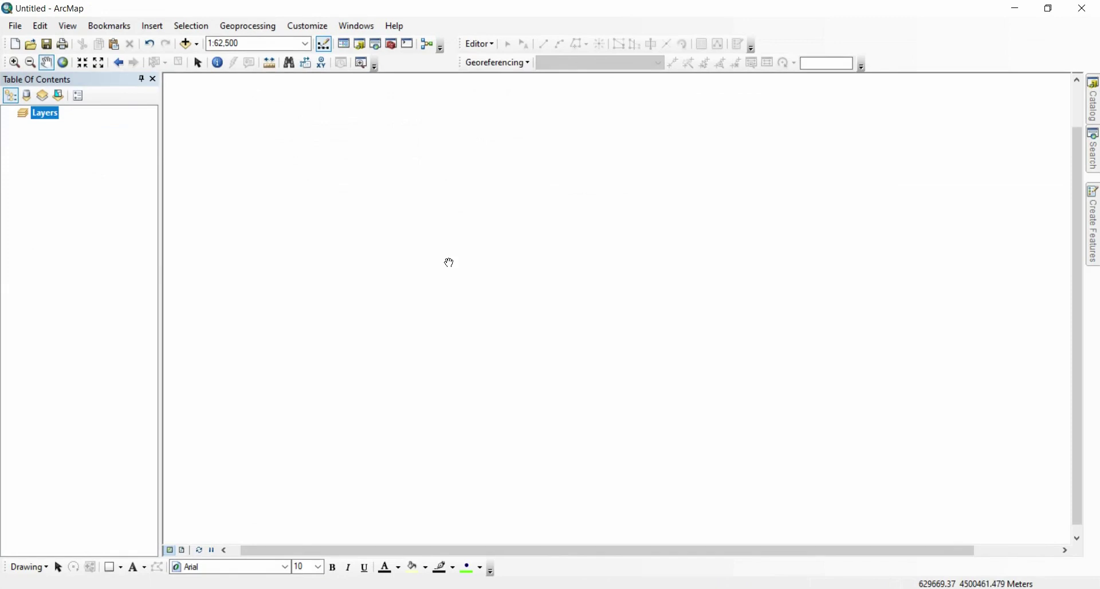
left_click(186, 43)
left_click(571, 208)
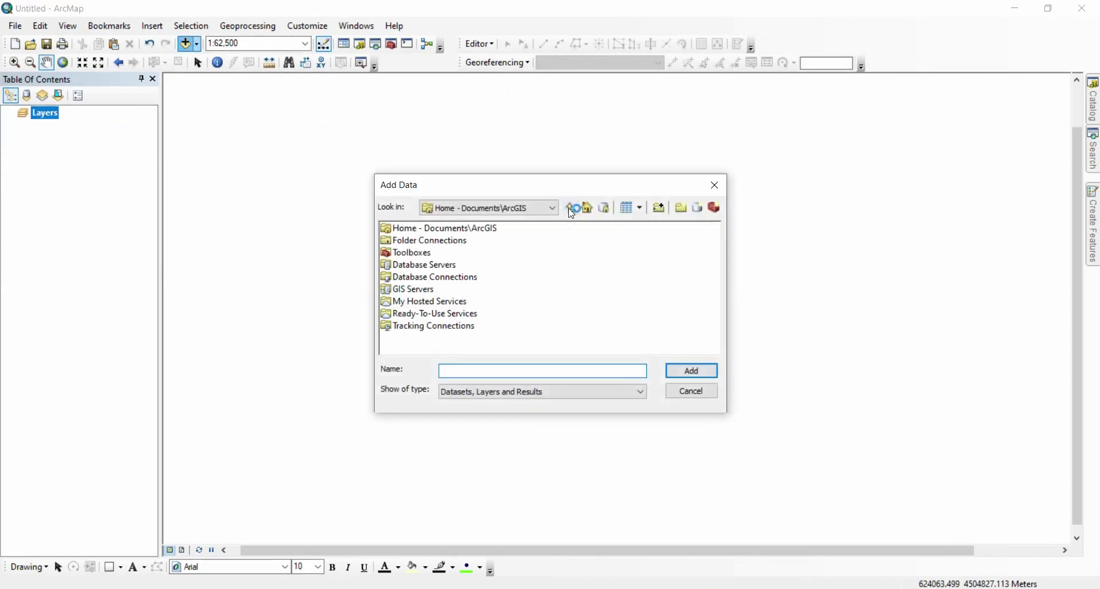
double_click(448, 243)
double_click(508, 279)
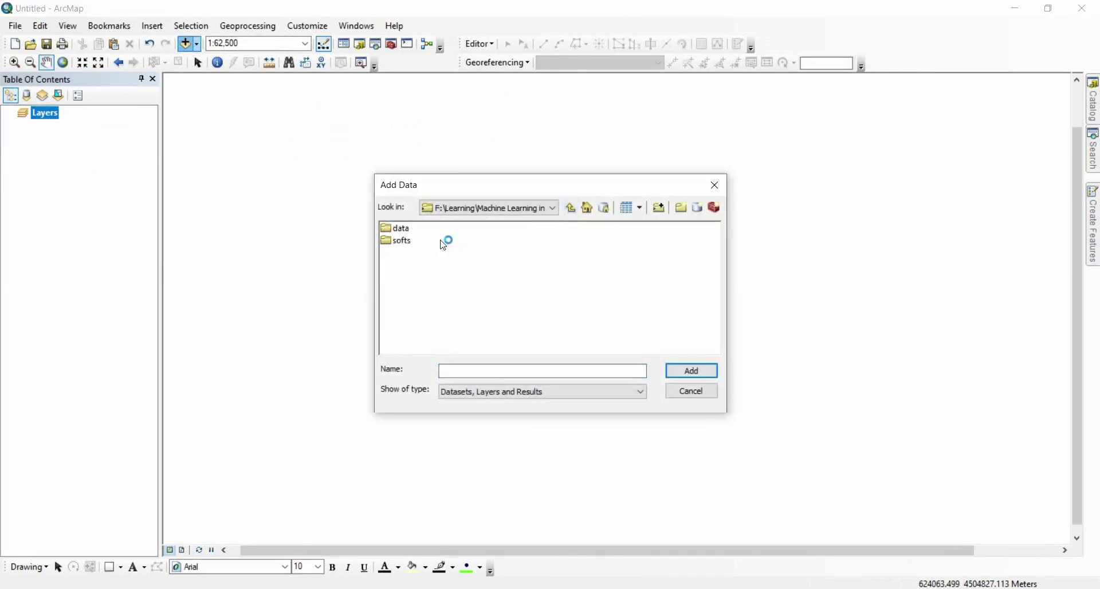
double_click(404, 230)
double_click(404, 229)
left_click(404, 229)
left_click(688, 372)
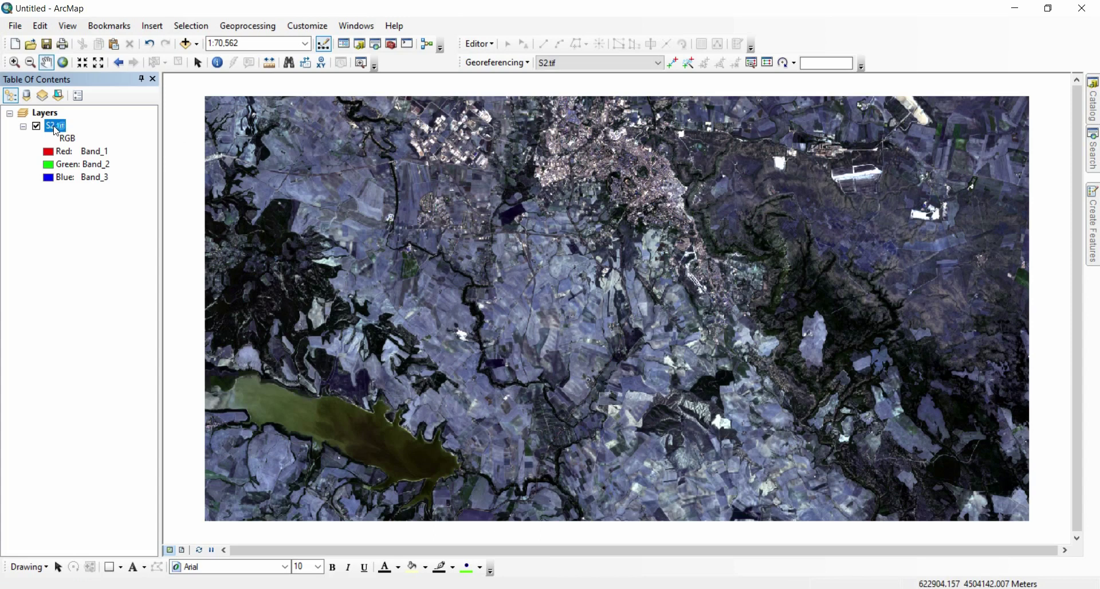
Set the S2.tif RGB composite to Band_4 for red, Band_2 for green and Band_1 for blue.
double_click(54, 127)
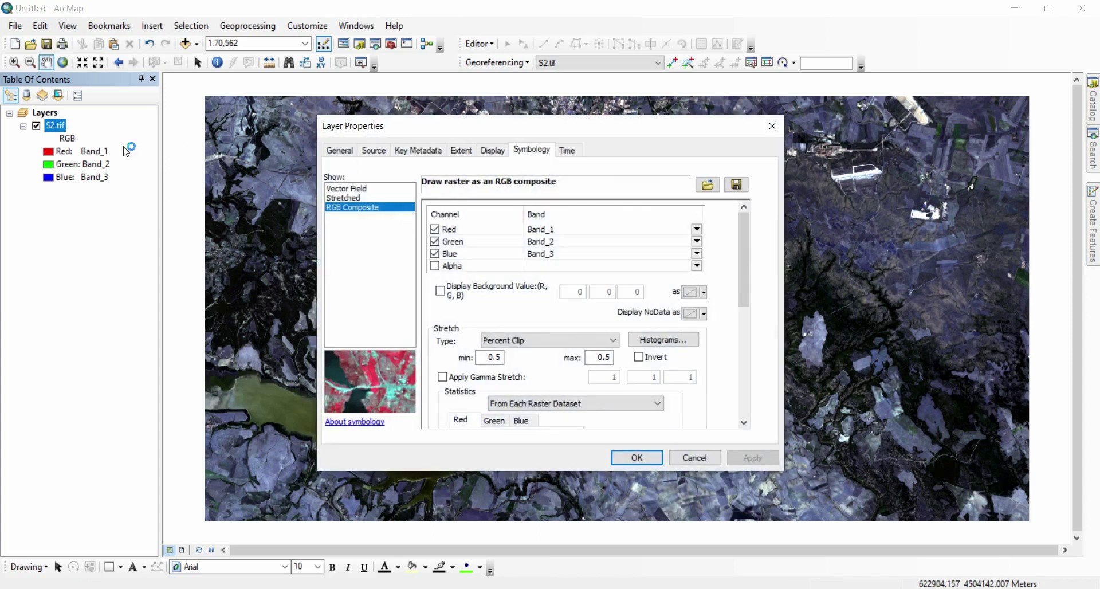
left_click(553, 234)
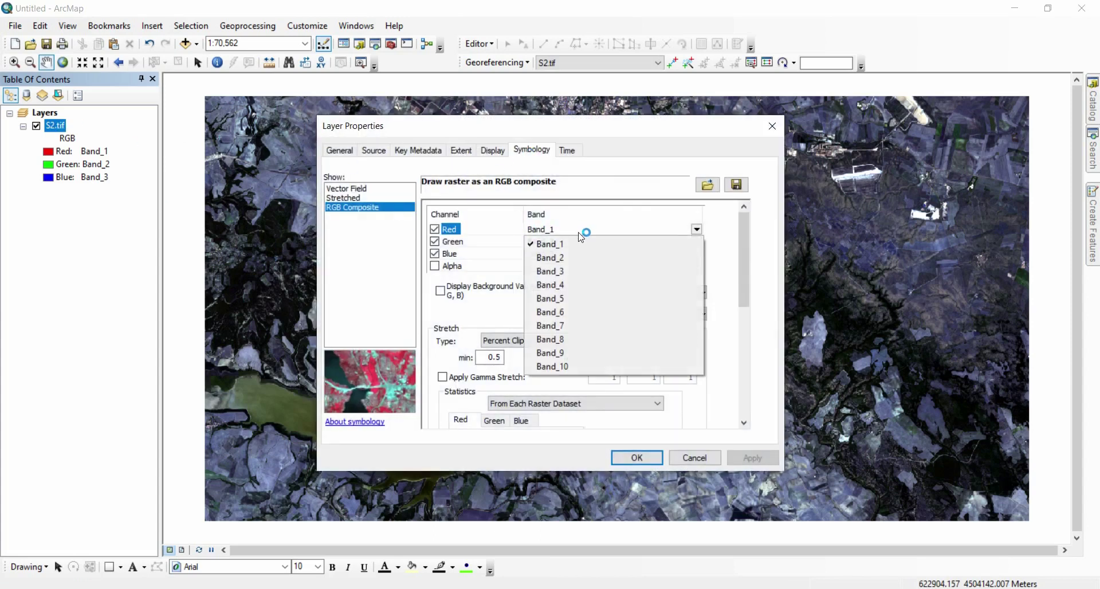
left_click(560, 285)
left_click(559, 259)
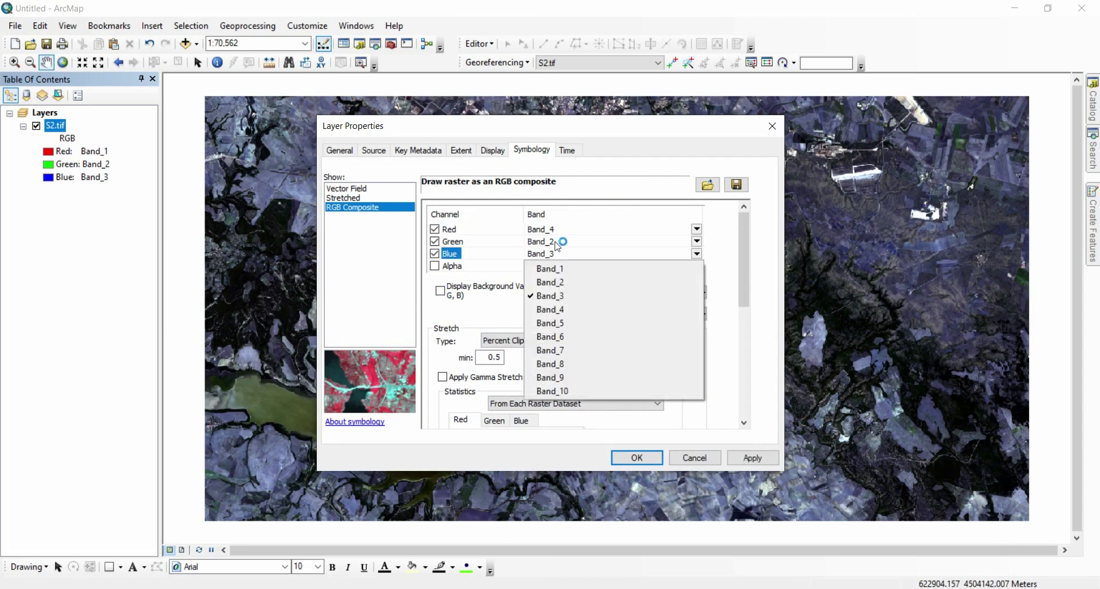
left_click(555, 264)
left_click(555, 261)
left_click(554, 268)
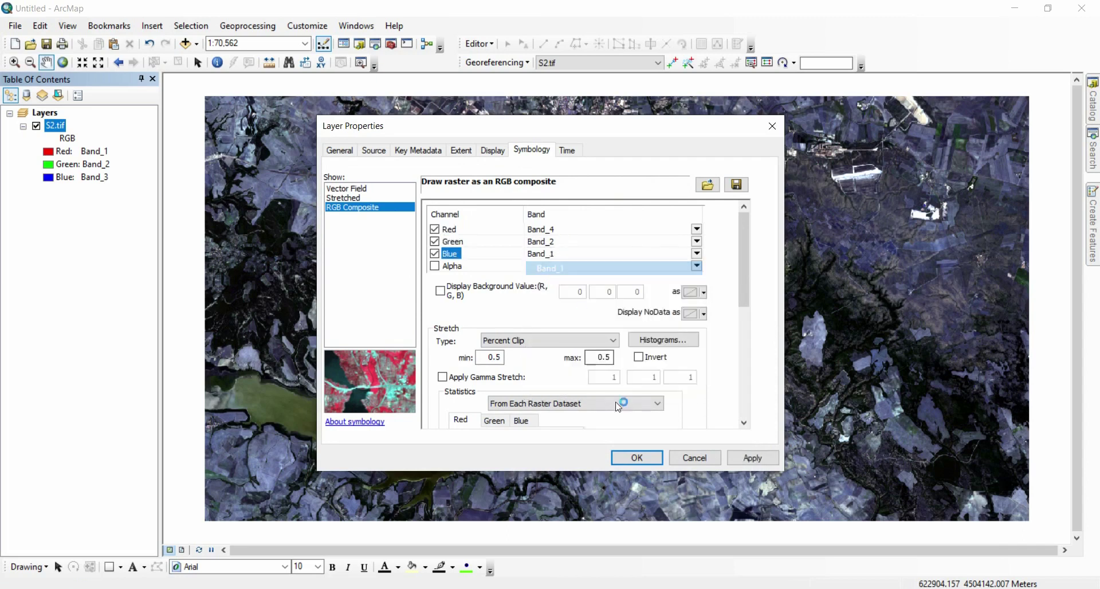
left_click(637, 457)
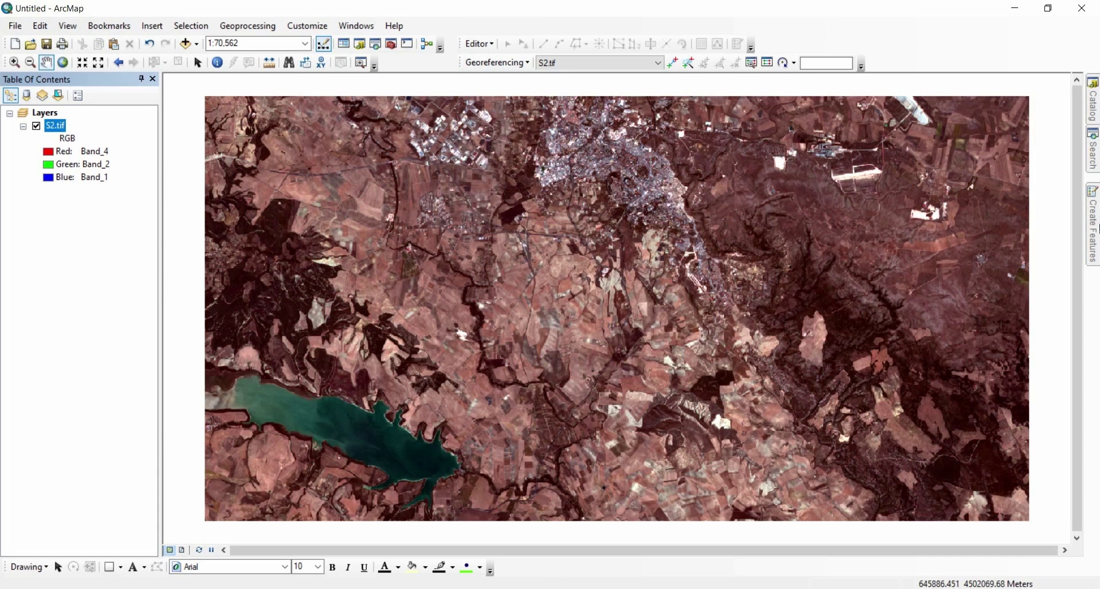
left_click(1093, 157)
left_click_drag(878, 133, 789, 50)
left_click(1067, 80)
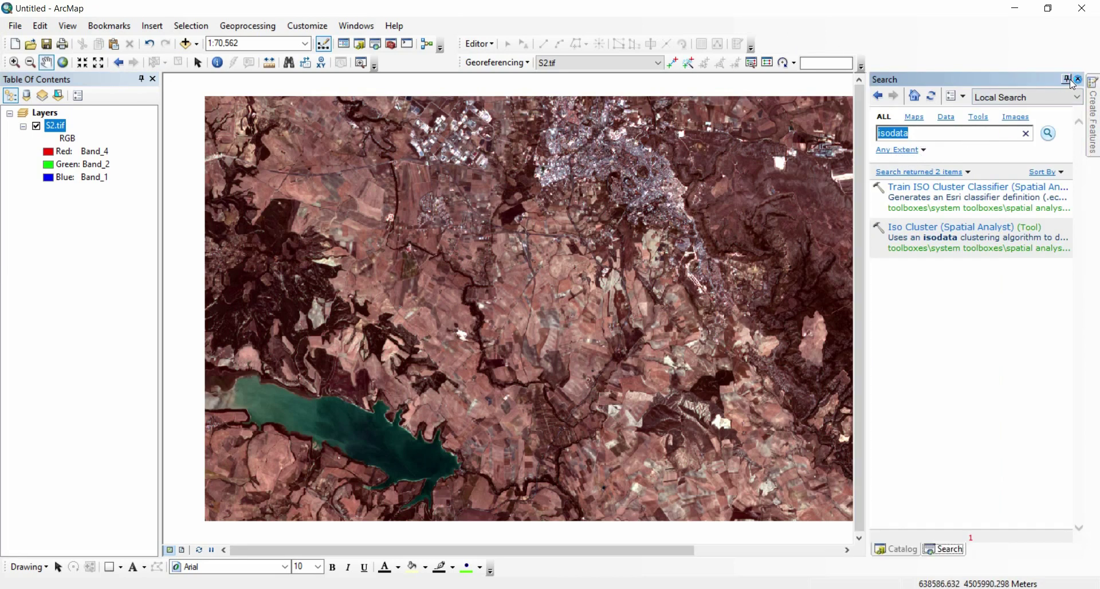
left_click(1067, 80)
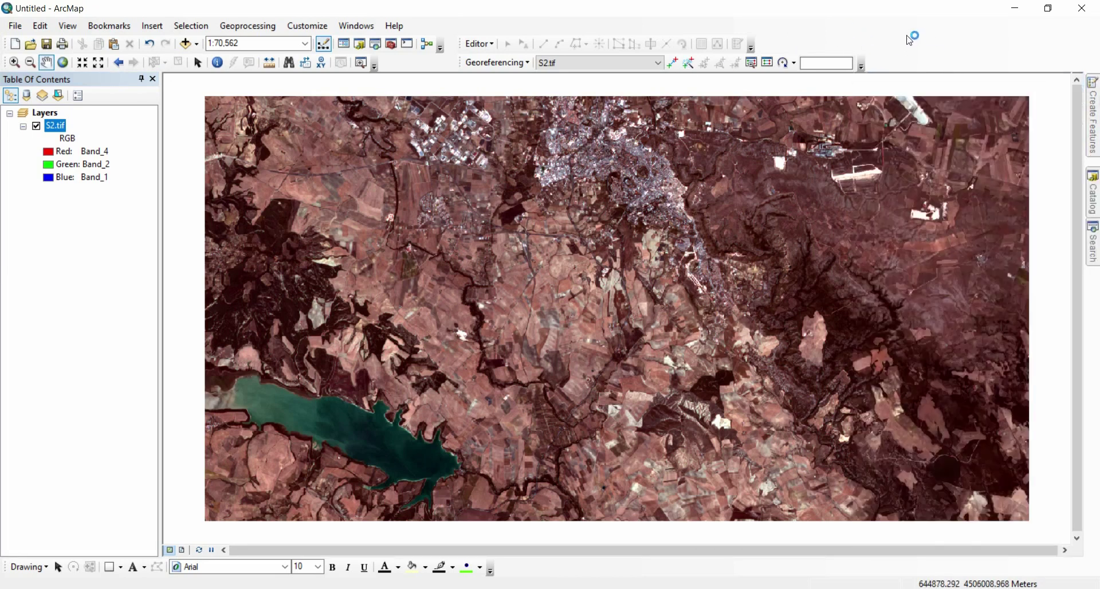
Show the Image Classification toolbar and place it over the upper-left corner of the S2.tif image.
right_click(912, 39)
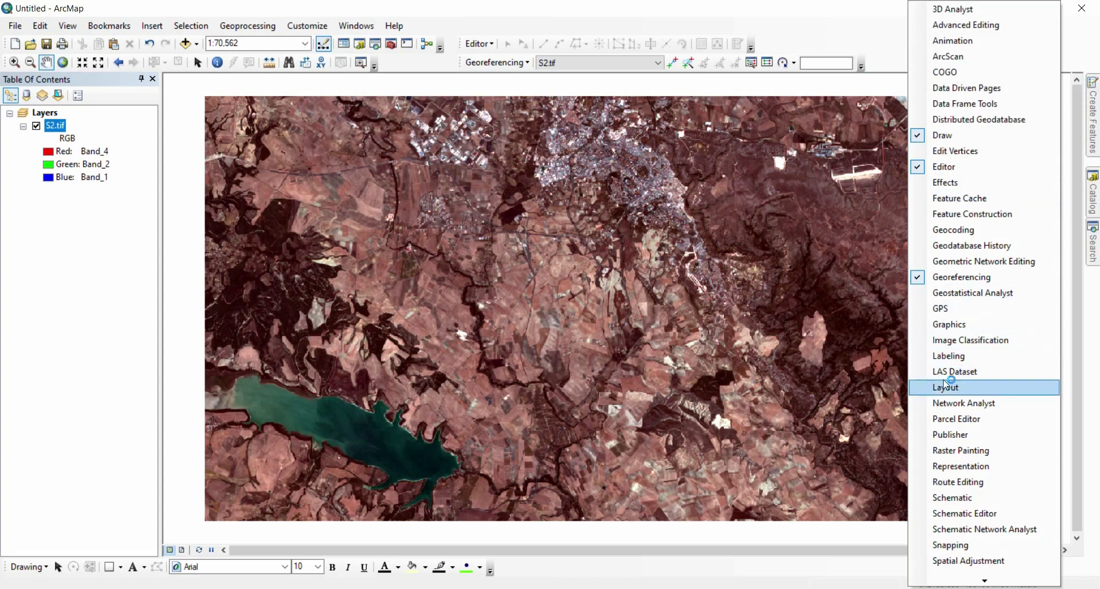
left_click(987, 341)
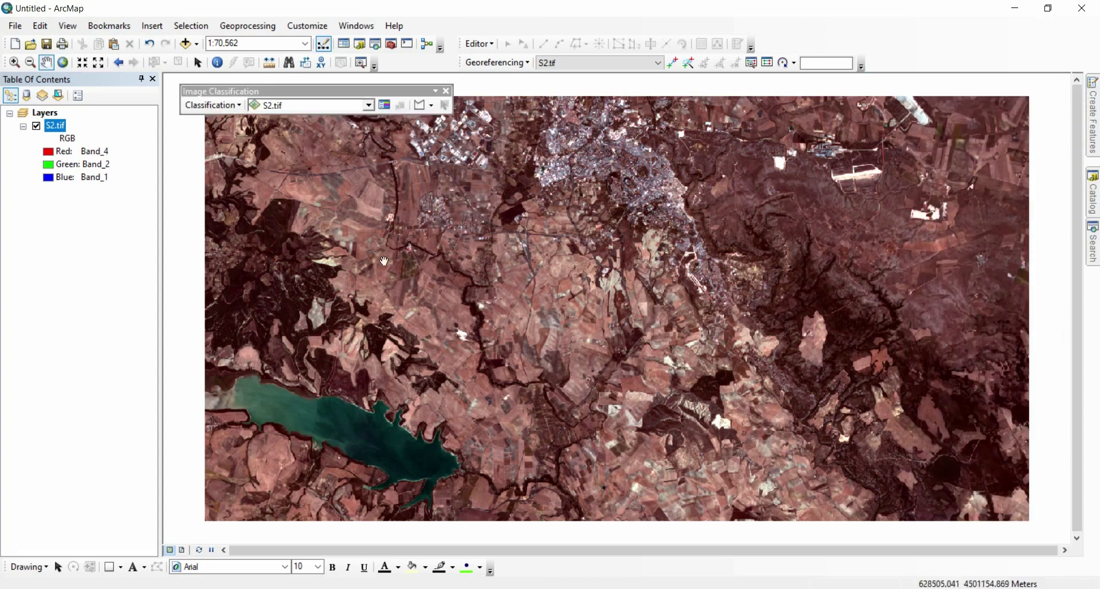
left_click_drag(290, 92, 327, 113)
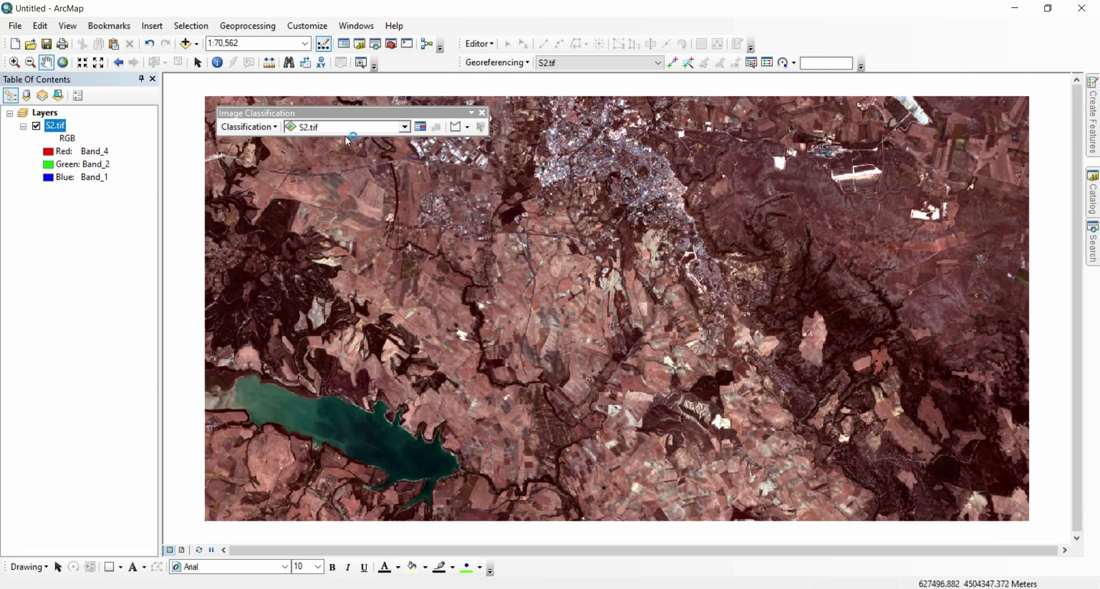
left_click_drag(326, 118, 315, 107)
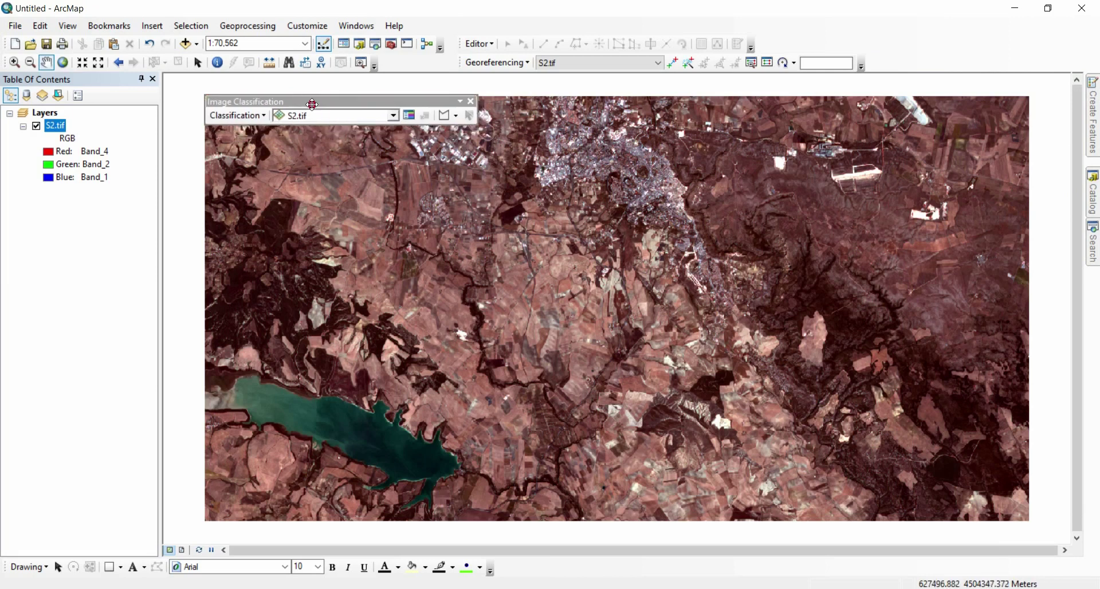
Check which ArcMap extensions are enabled and choose S2.tif as the image classification layer.
left_click(303, 29)
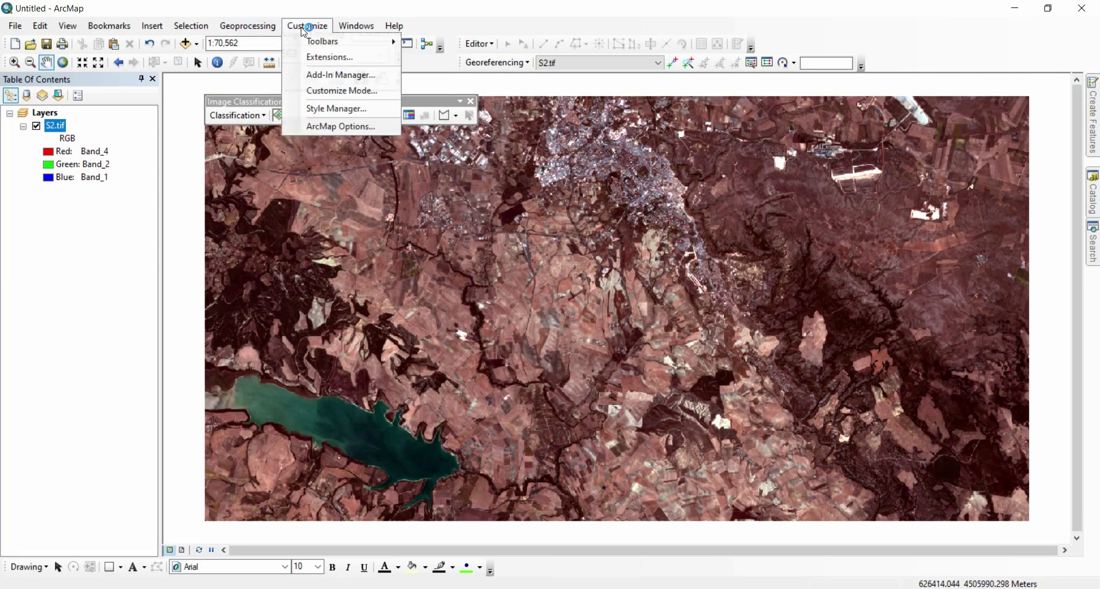
left_click(330, 57)
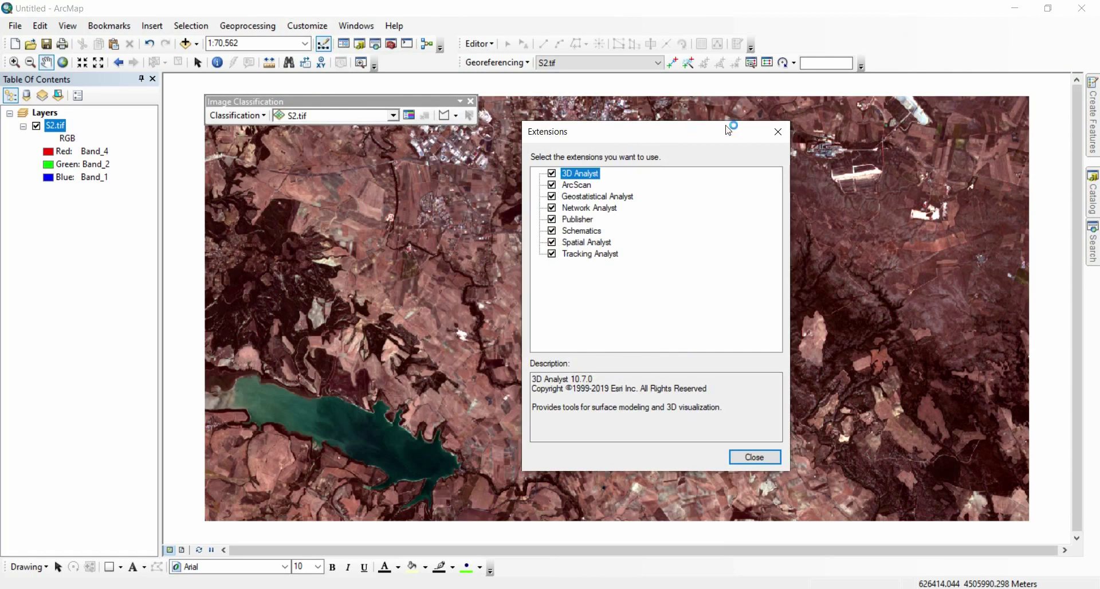
left_click(778, 131)
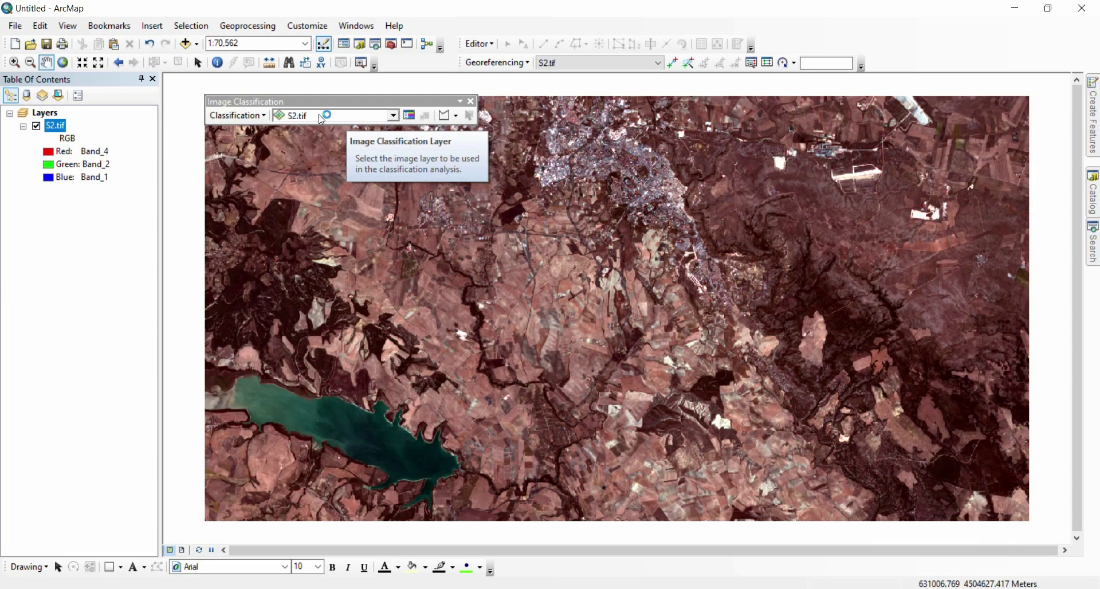
left_click(296, 118)
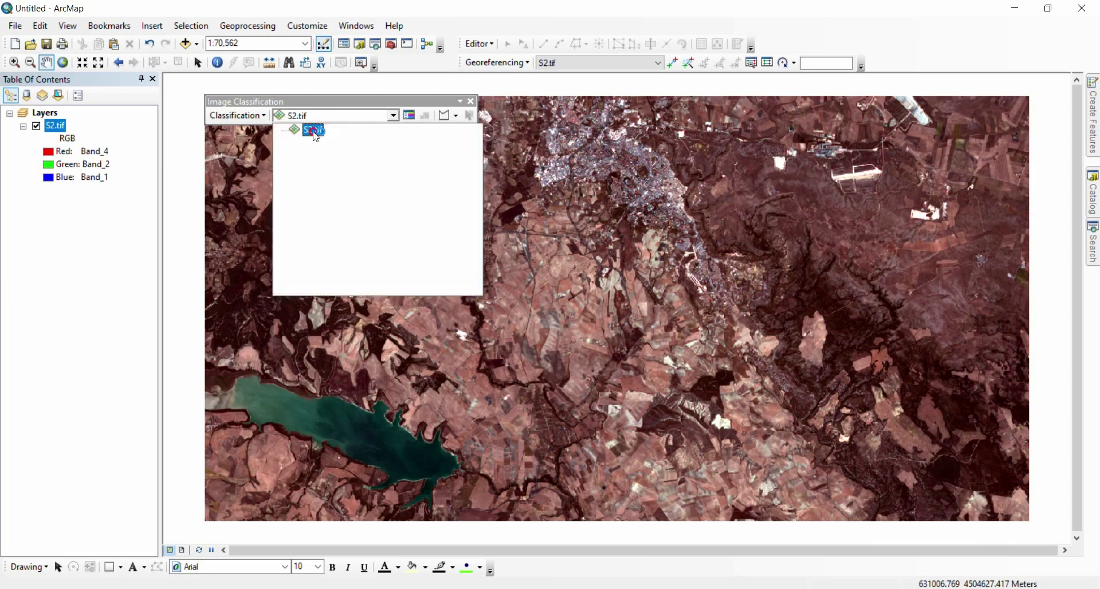
left_click(315, 131)
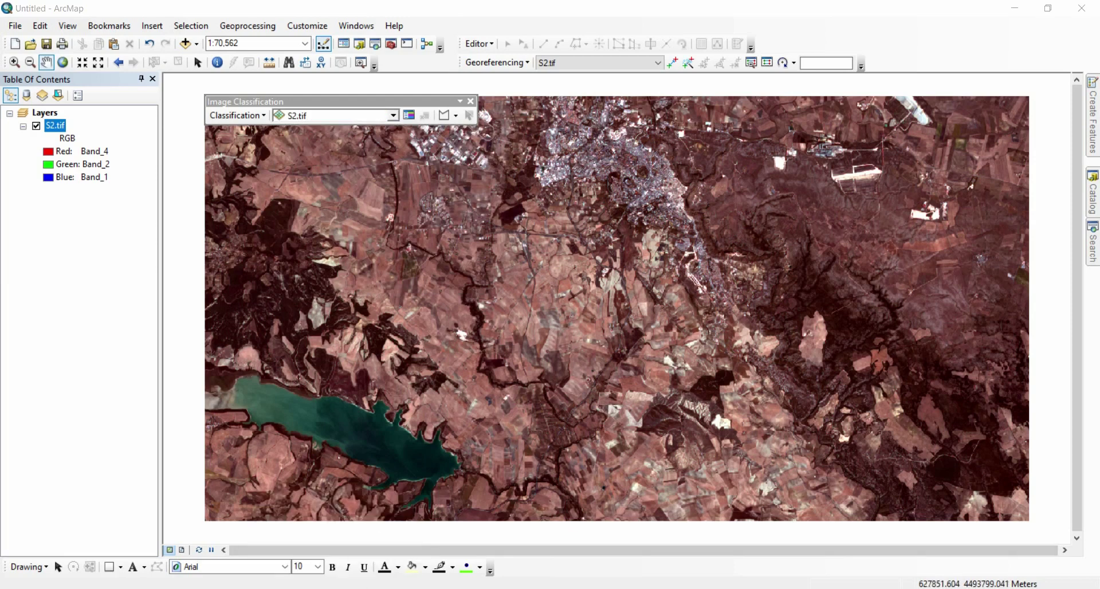
Switch back to QGIS, close the Semi-Automatic Classification Plugin window and SCP dock, and zoom to the S2_Qgis_Isodata layer.
left_click(356, 574)
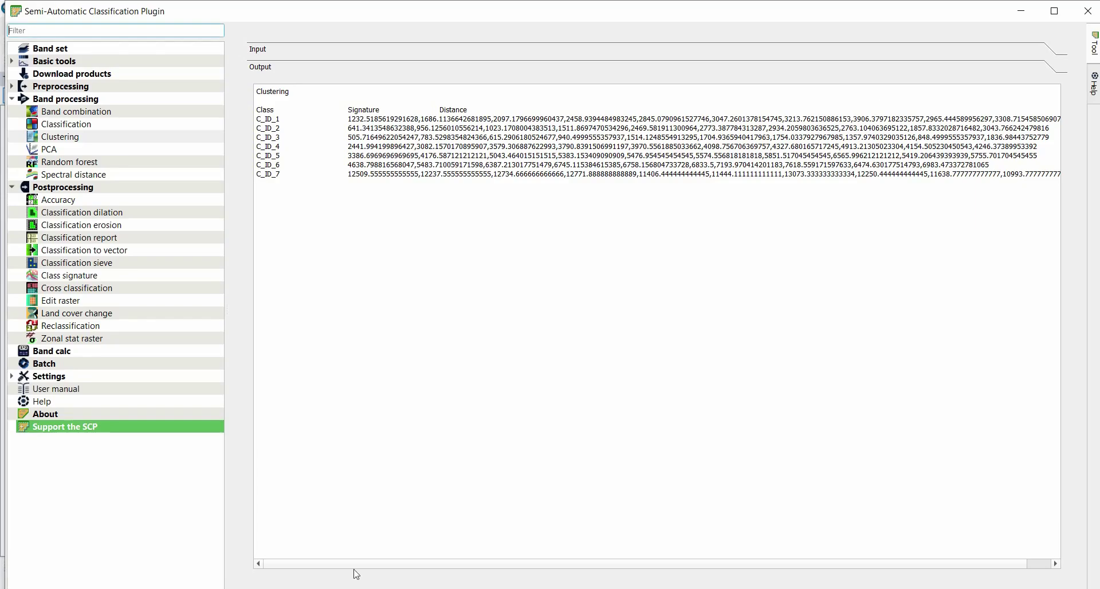
left_click(1087, 11)
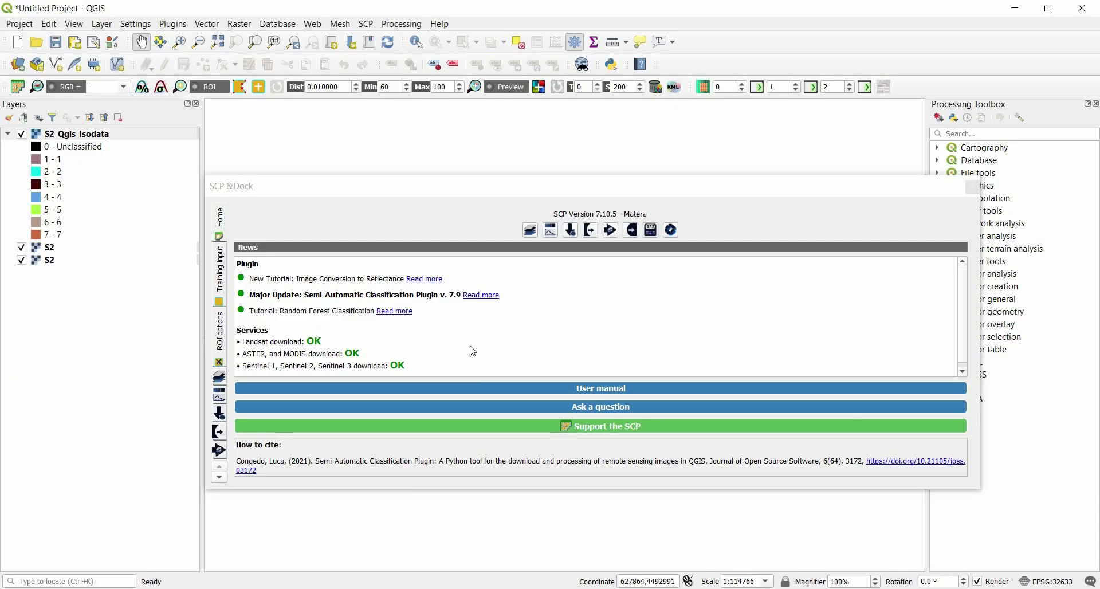
left_click(972, 188)
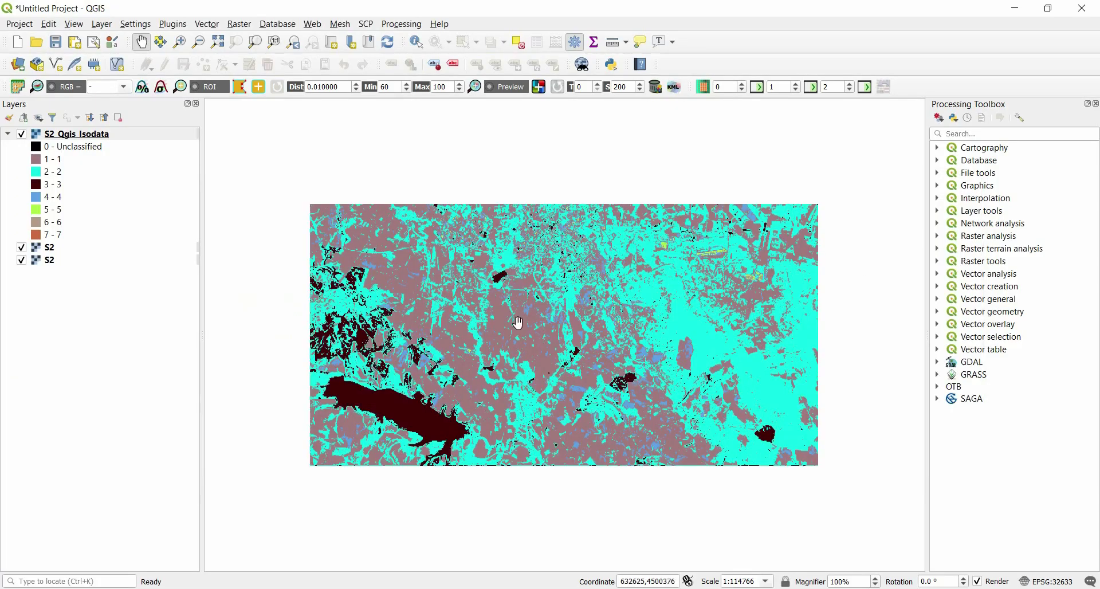
right_click(71, 134)
left_click(147, 206)
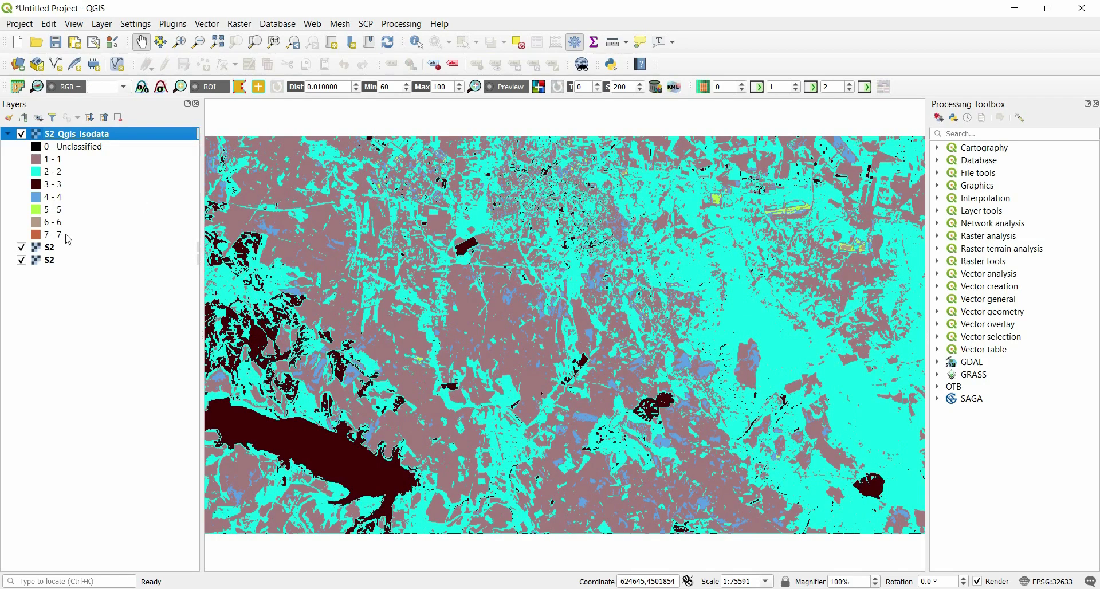
Delete all class entries in the S2_Qgis_Isodata layer's symbology and add five new ones with values 0 to 4.
double_click(74, 148)
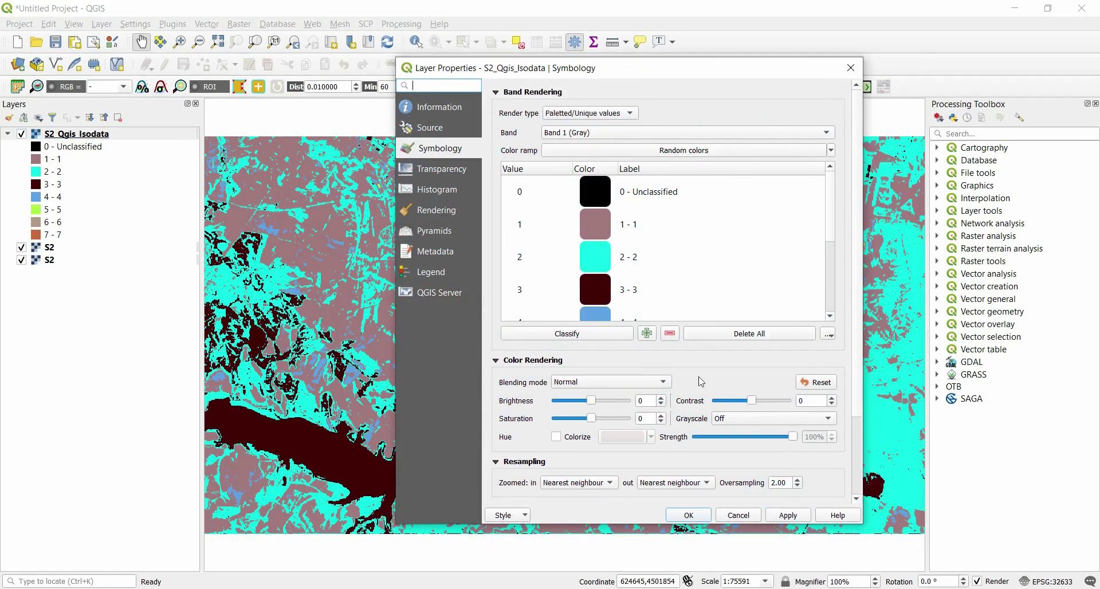
left_click(736, 336)
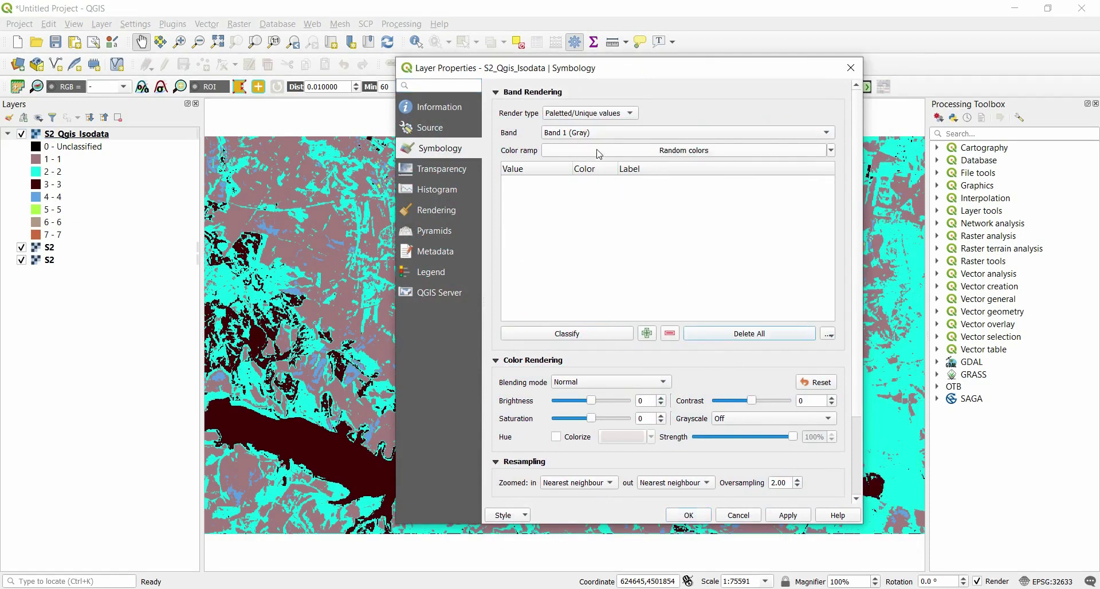
left_click(648, 334)
left_click(648, 335)
left_click(648, 334)
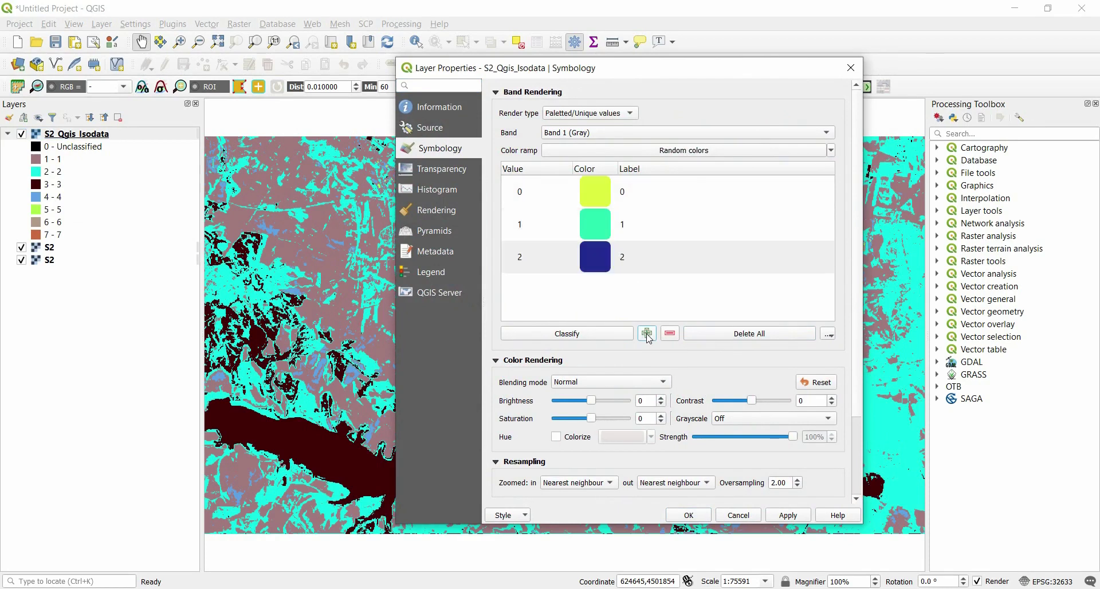
left_click(647, 335)
left_click(648, 335)
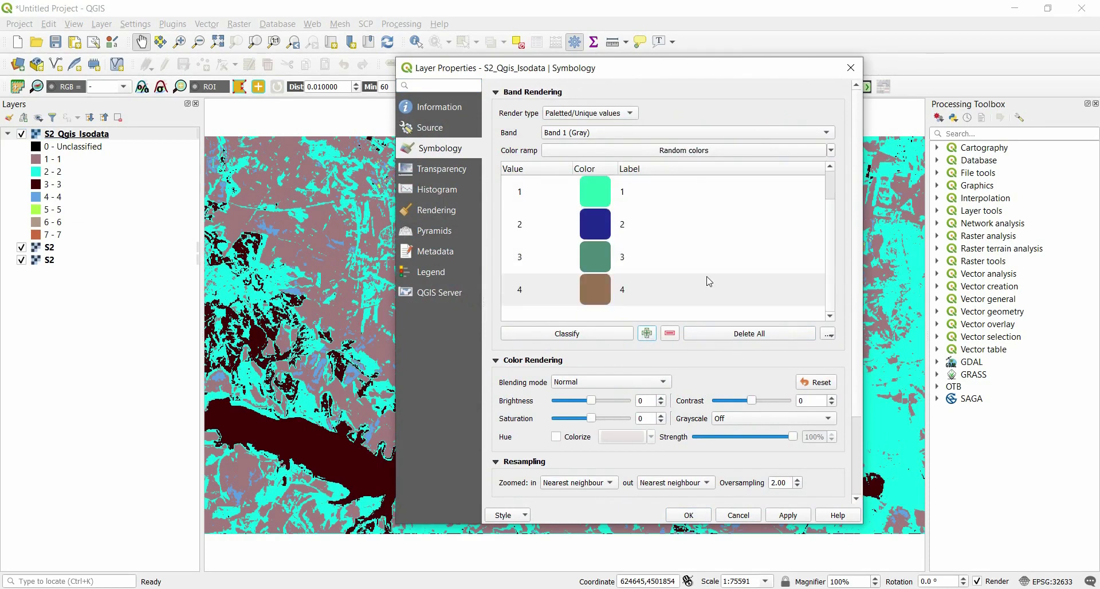
scroll(709, 281, "up", 1)
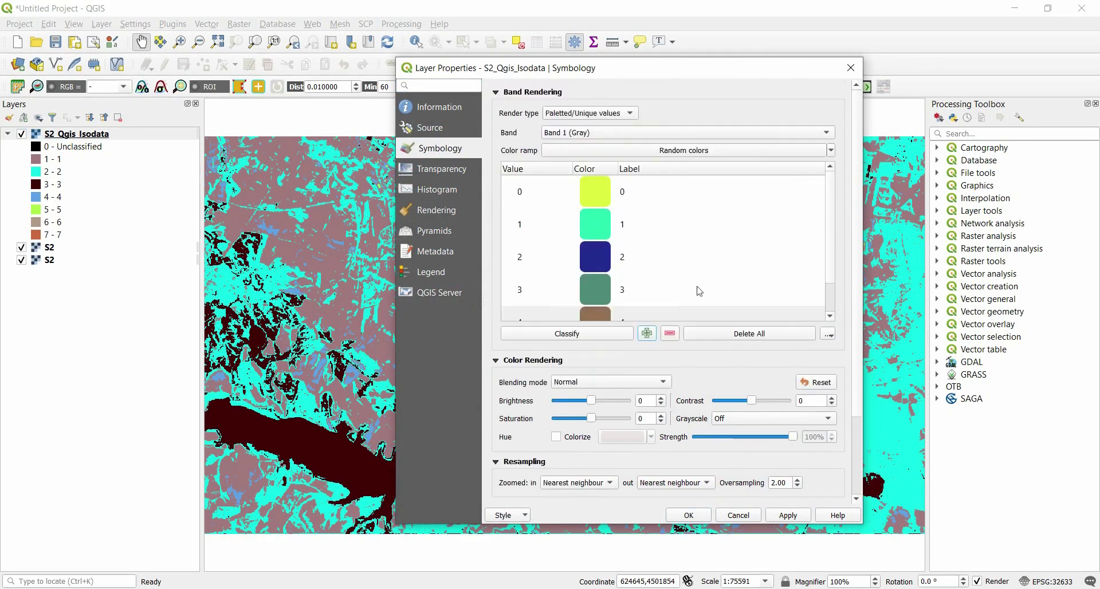
scroll(830, 272, "down", 1)
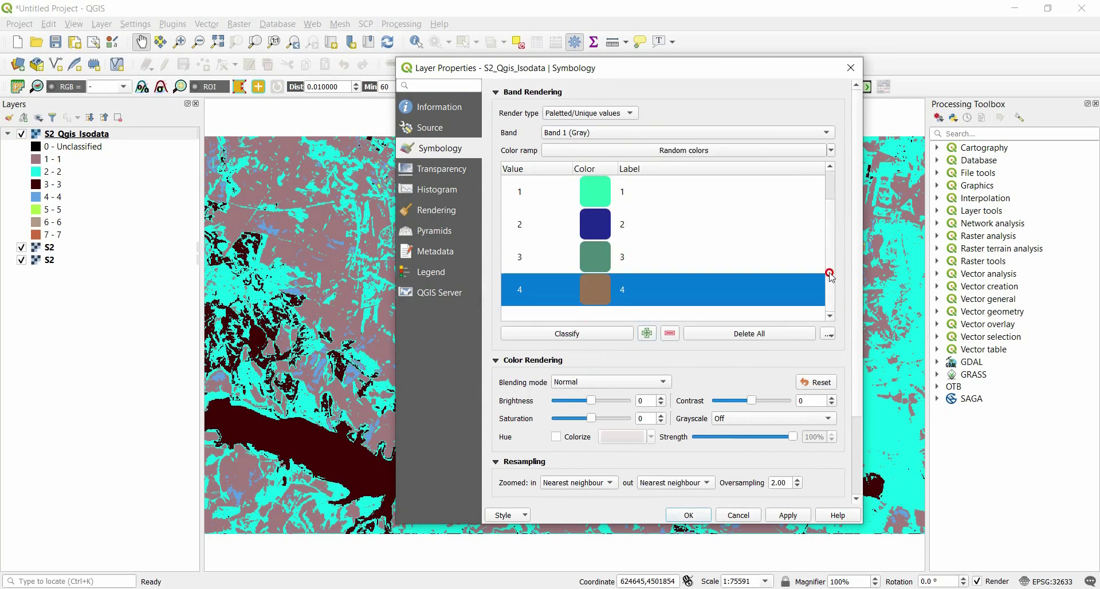
Color the S2_Qgis_Isodata classes with the Spectral color ramp and apply the symbology to the layer.
left_click(623, 153)
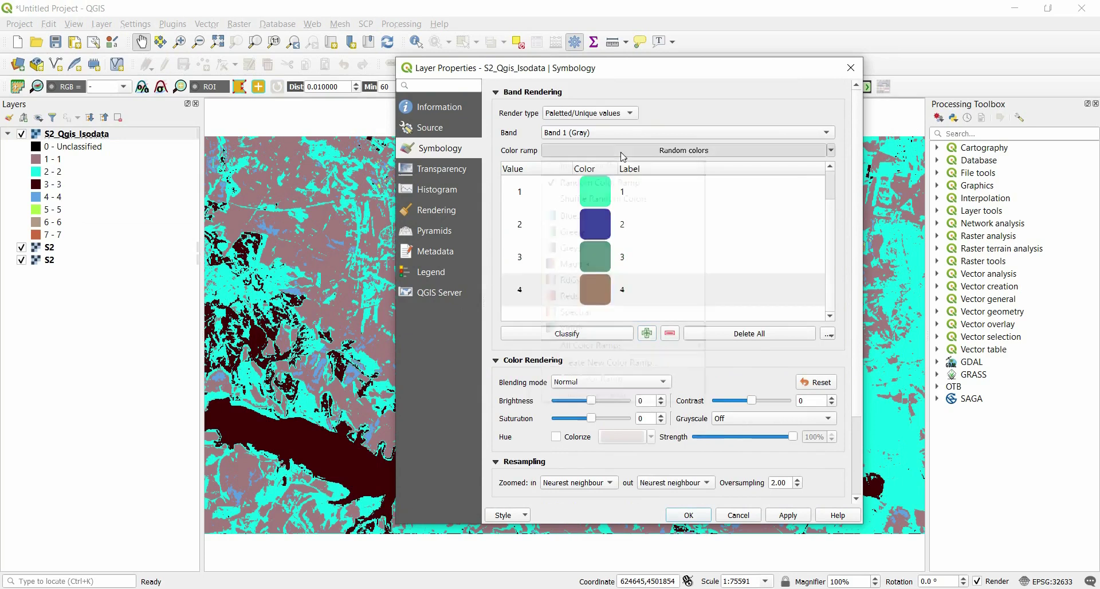
left_click(576, 312)
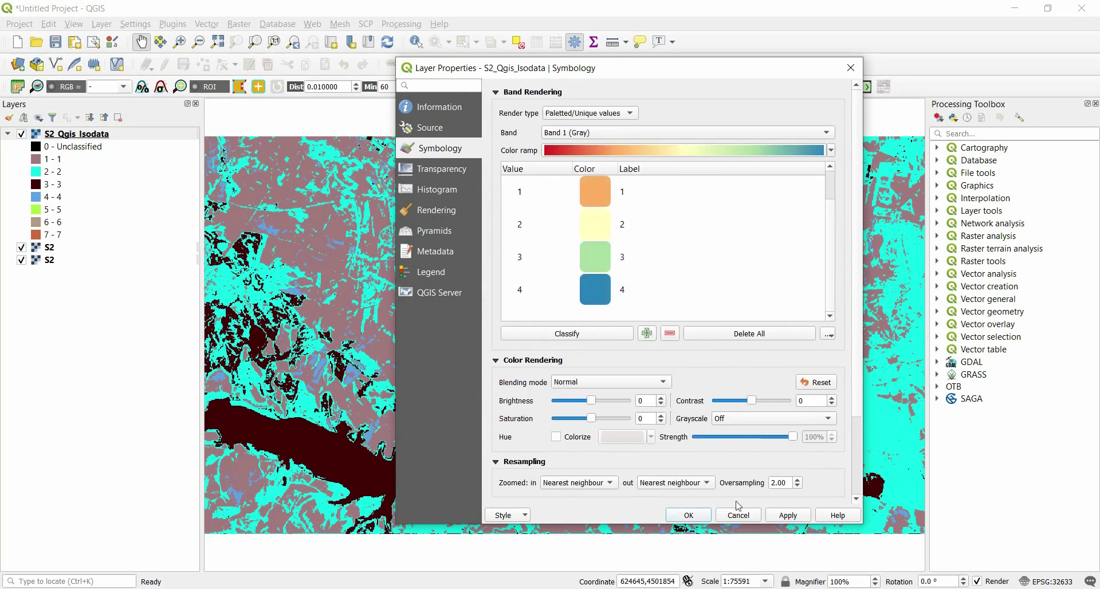
left_click(689, 515)
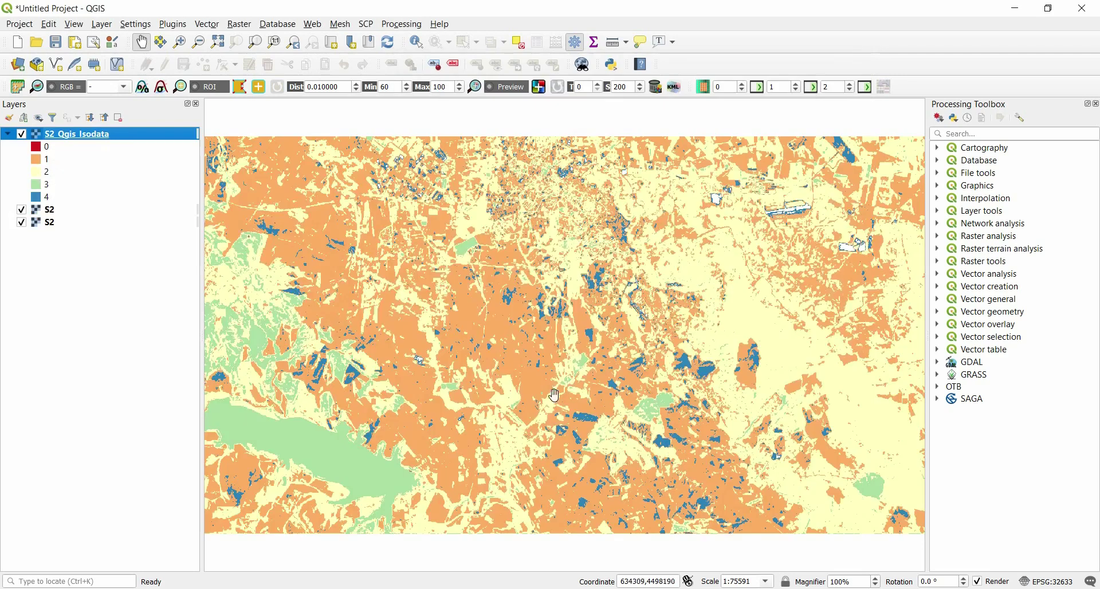
scroll(564, 344, "down", 1)
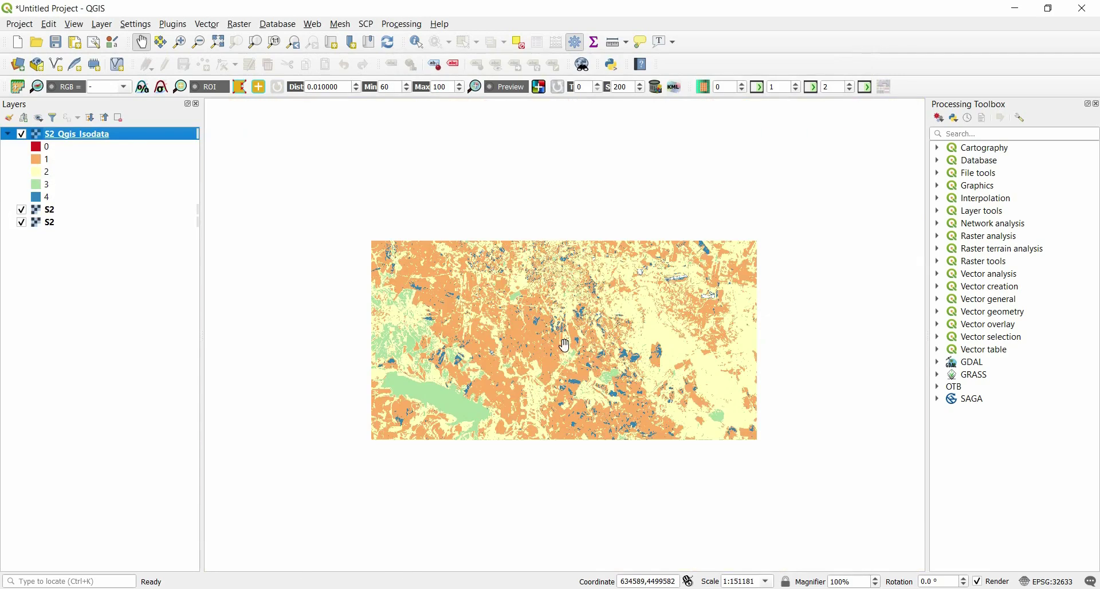
Zoom the map to the native resolution of the S2_Qgis_Isodata layer.
left_click(160, 228)
right_click(60, 137)
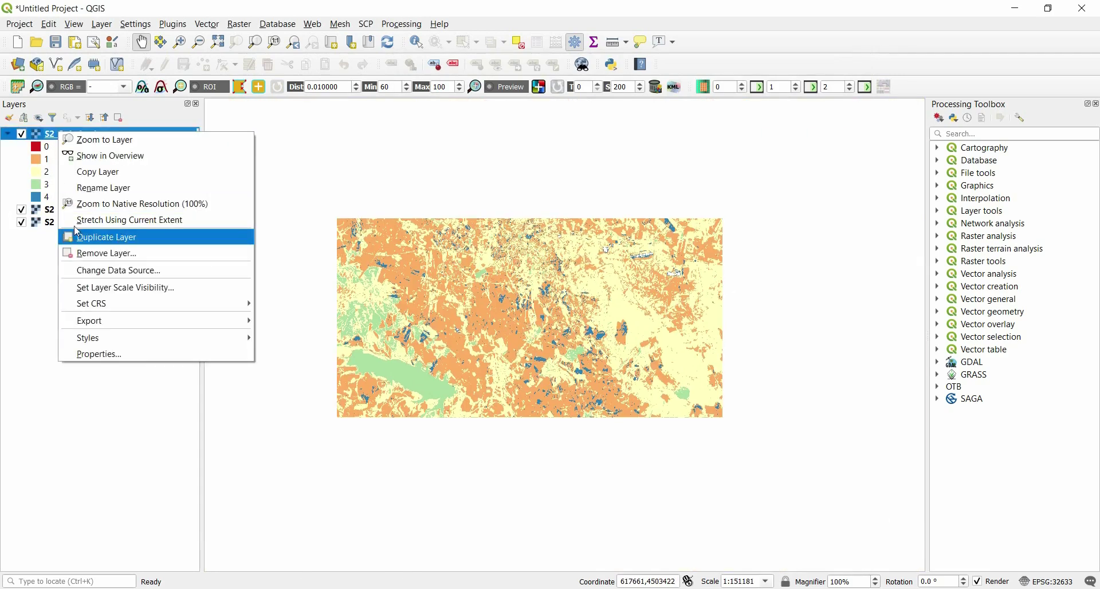
left_click(100, 209)
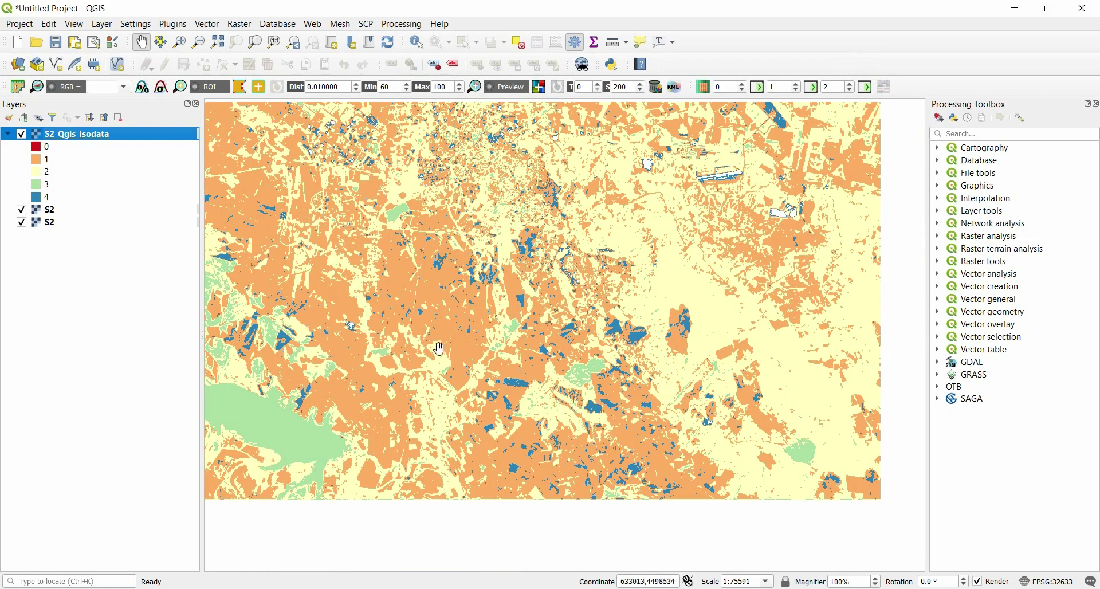
Switch to ArcMap, keep S2.tif as the image classification layer, and open the Iso Cluster Unsupervised Classification tool.
mouse_move(227, 587)
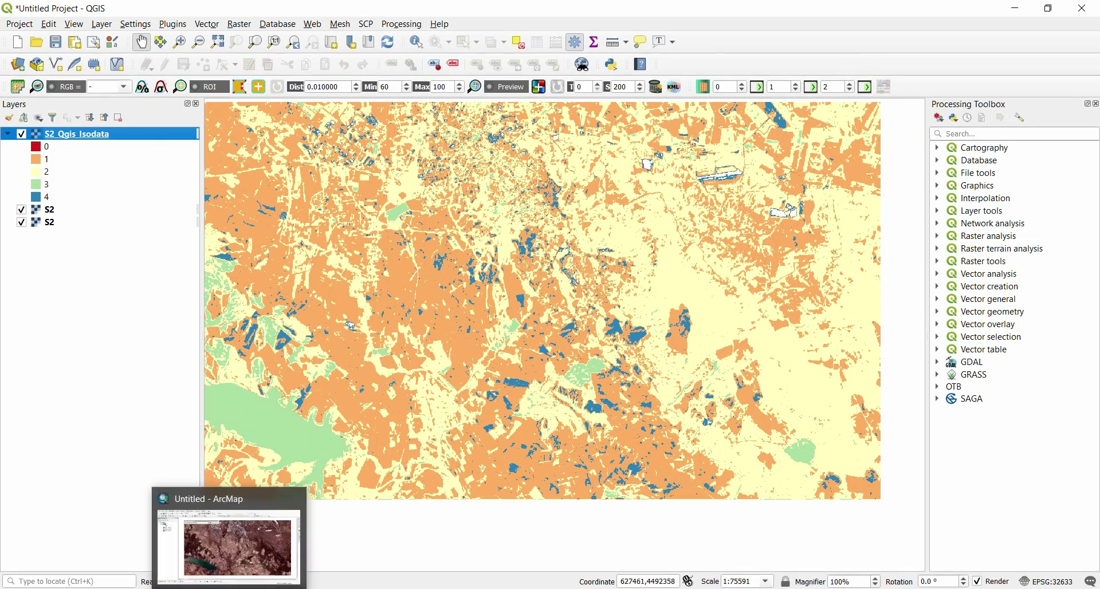
left_click(236, 542)
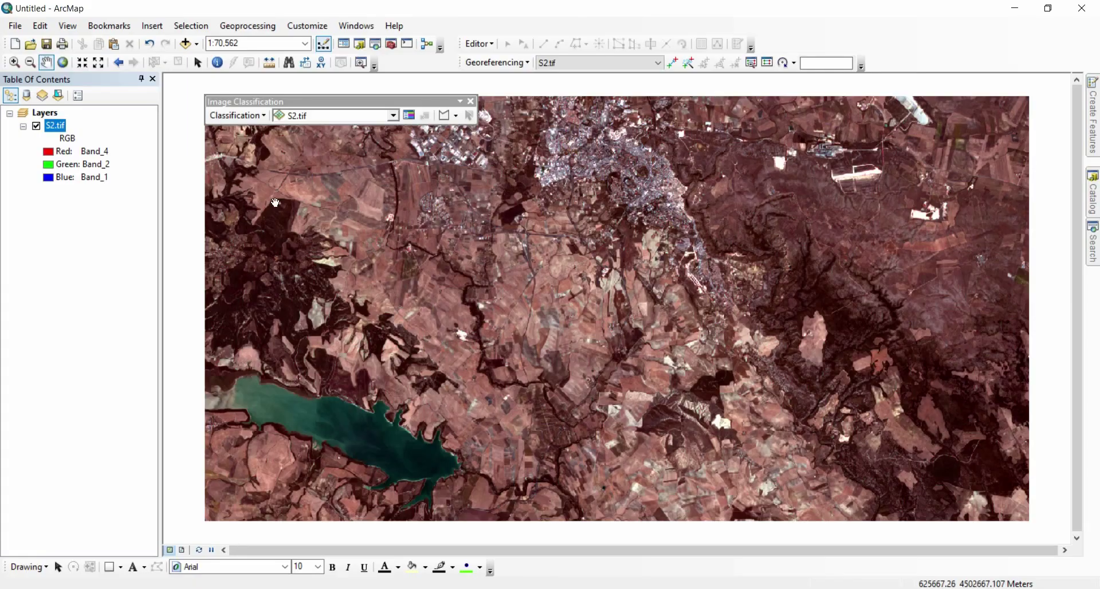
left_click_drag(272, 99, 257, 92)
left_click(283, 108)
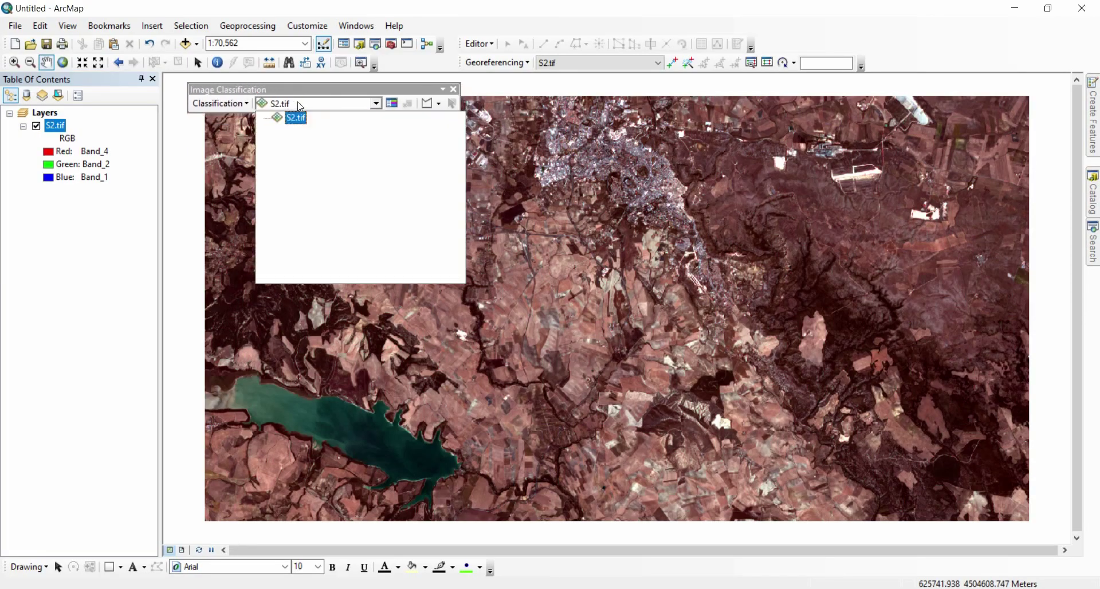
left_click(300, 106)
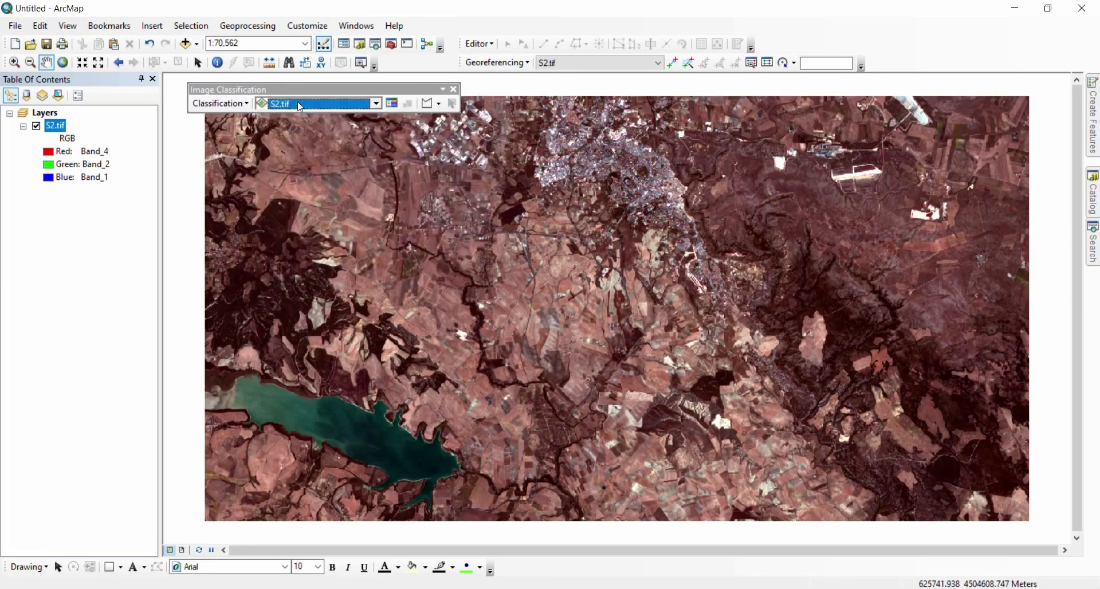
left_click(229, 104)
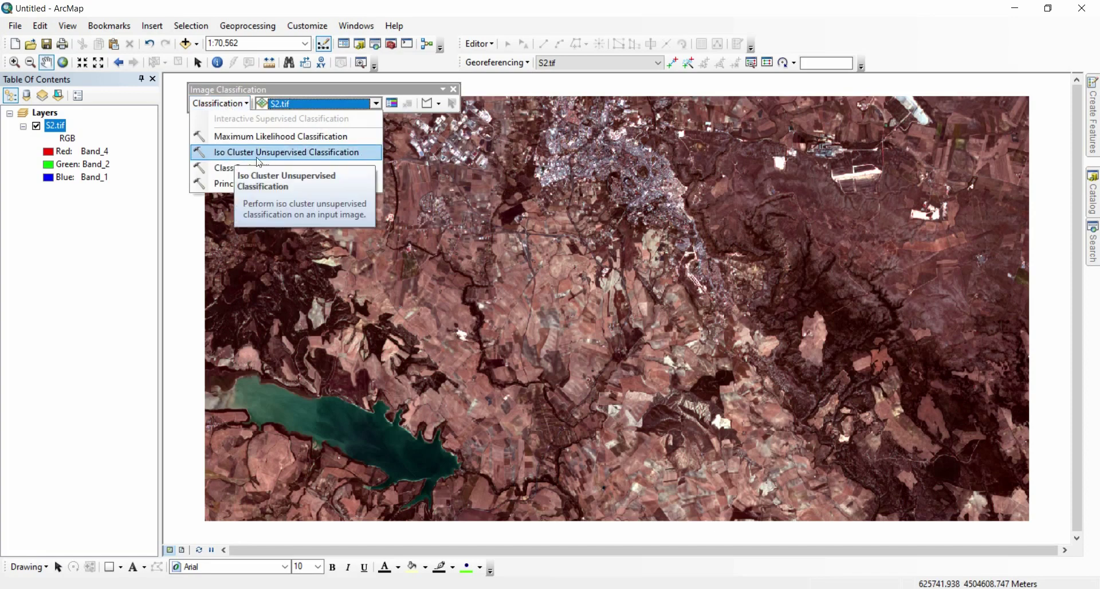
left_click(371, 152)
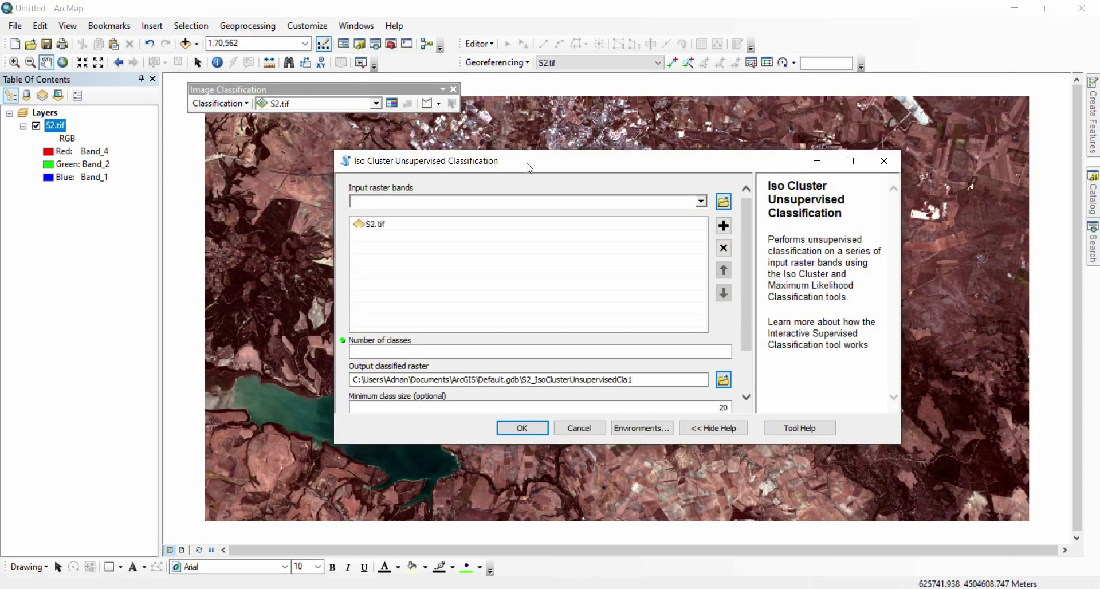
Set the number of classes to 5 and name the output classified raster IsoData in Default.gdb.
left_click_drag(530, 170, 557, 166)
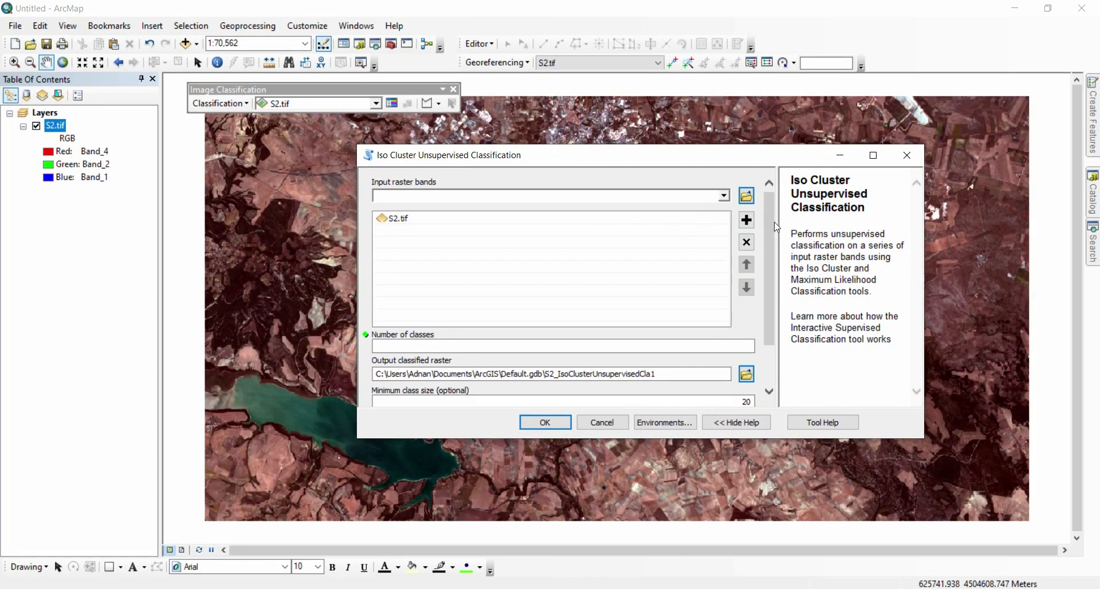
scroll(749, 239, "down", 1)
left_click(516, 194)
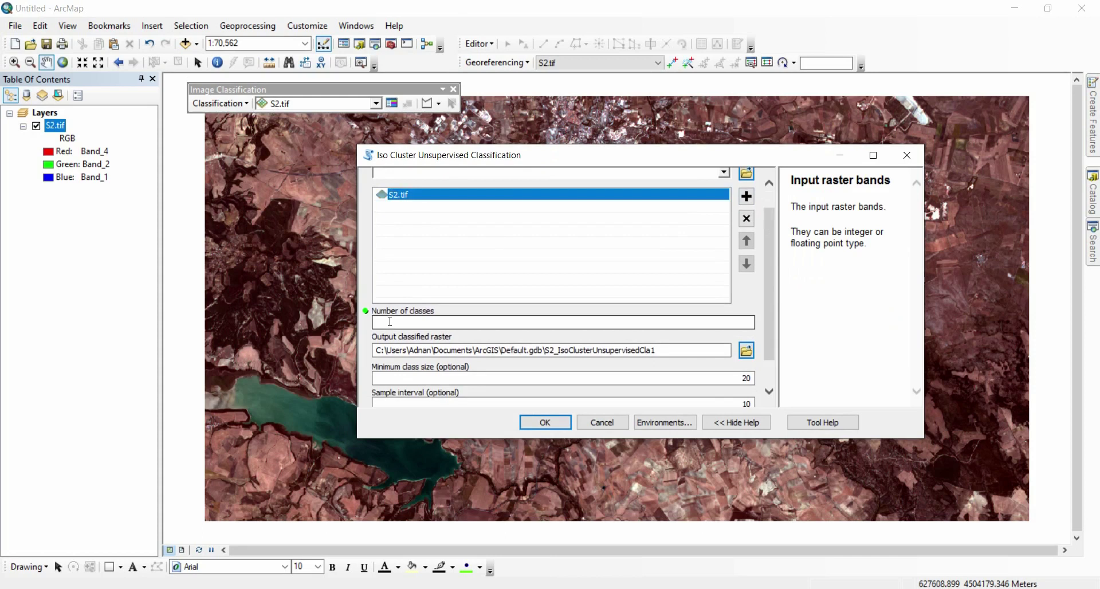
left_click(459, 323)
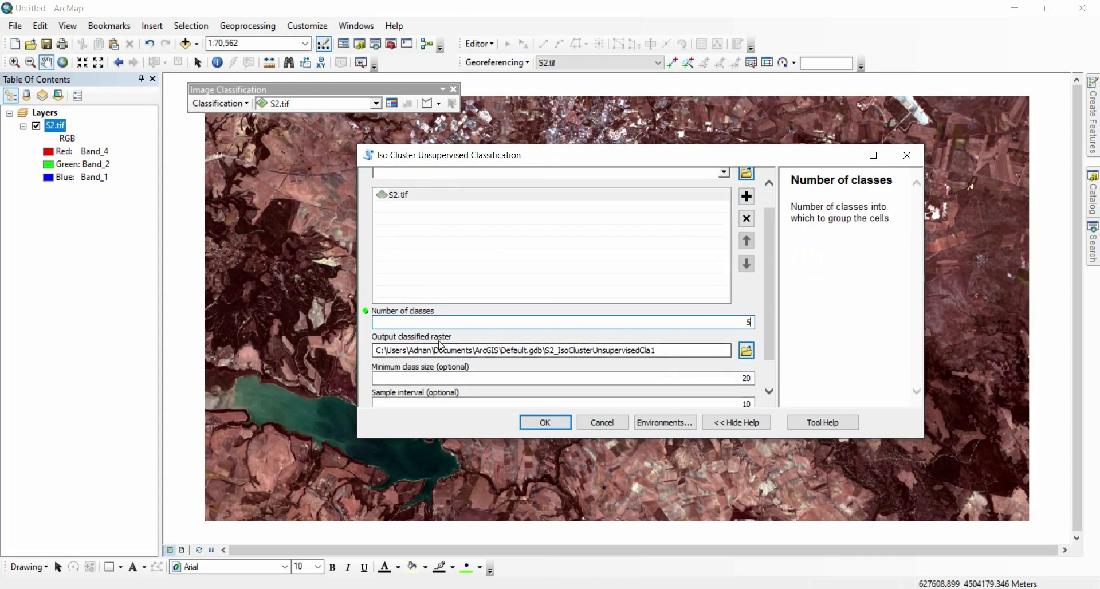
left_click(746, 350)
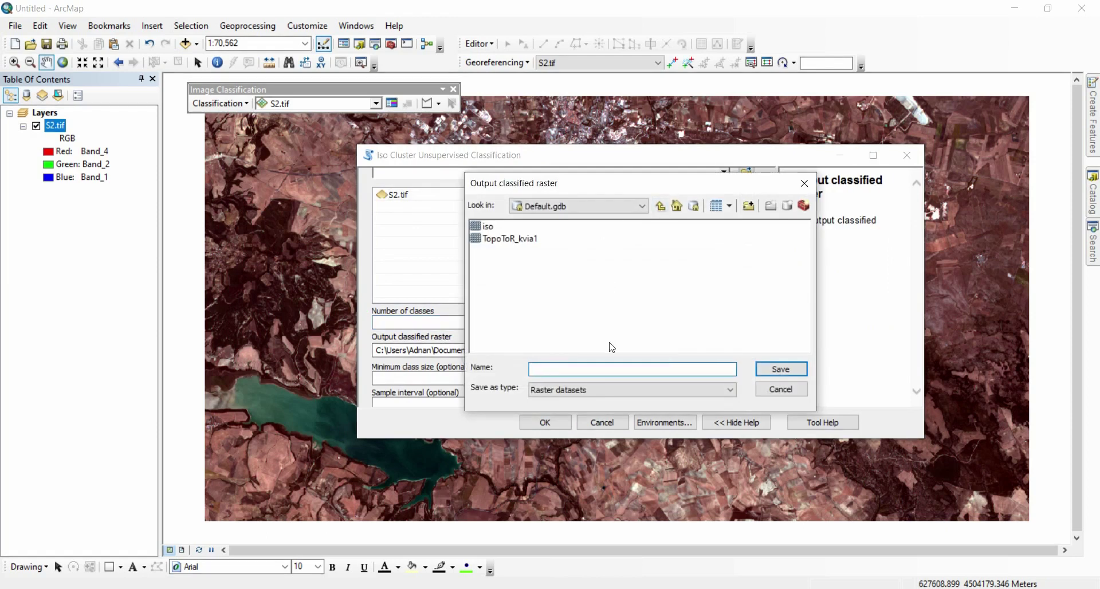
type("IsoData")
key("Return")
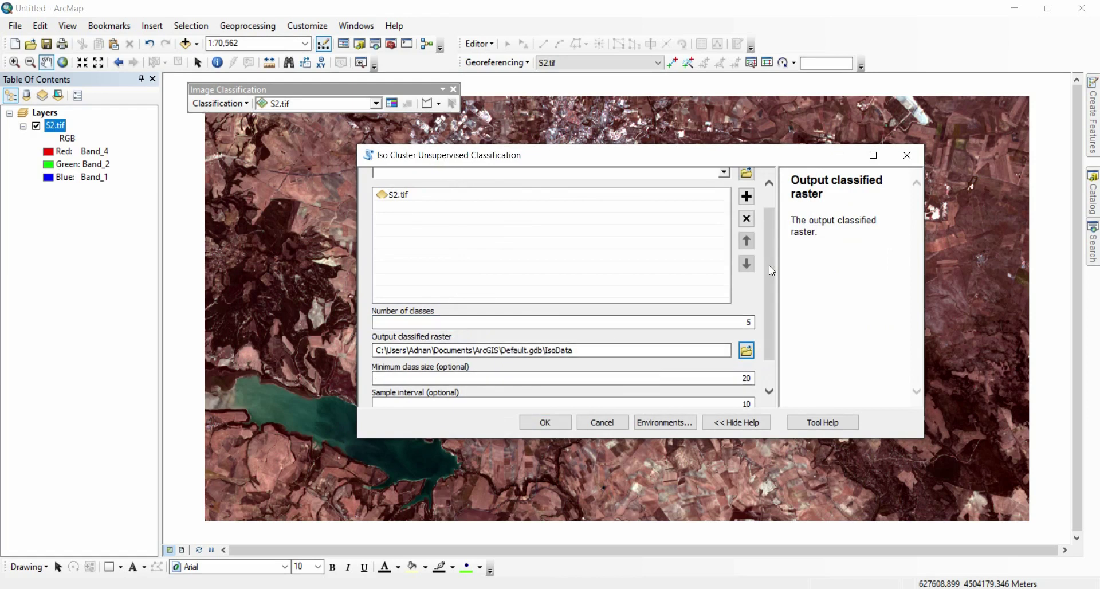
Run the classification with minimum class size 20 and sample interval 10, and close the Image Classification toolbar.
left_click_drag(769, 266, 767, 312)
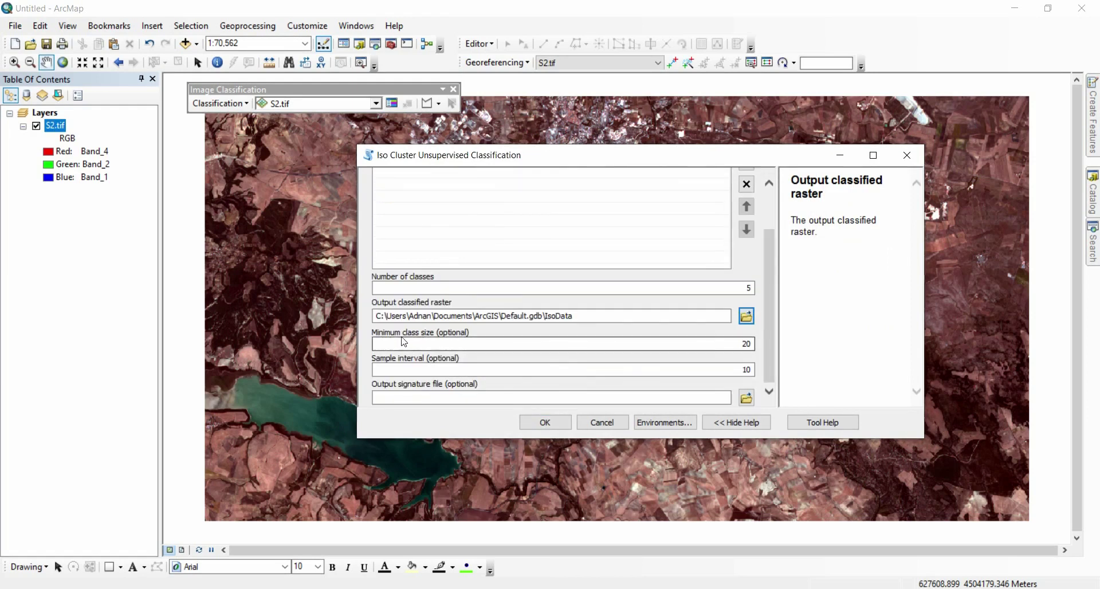
left_click_drag(670, 344, 771, 351)
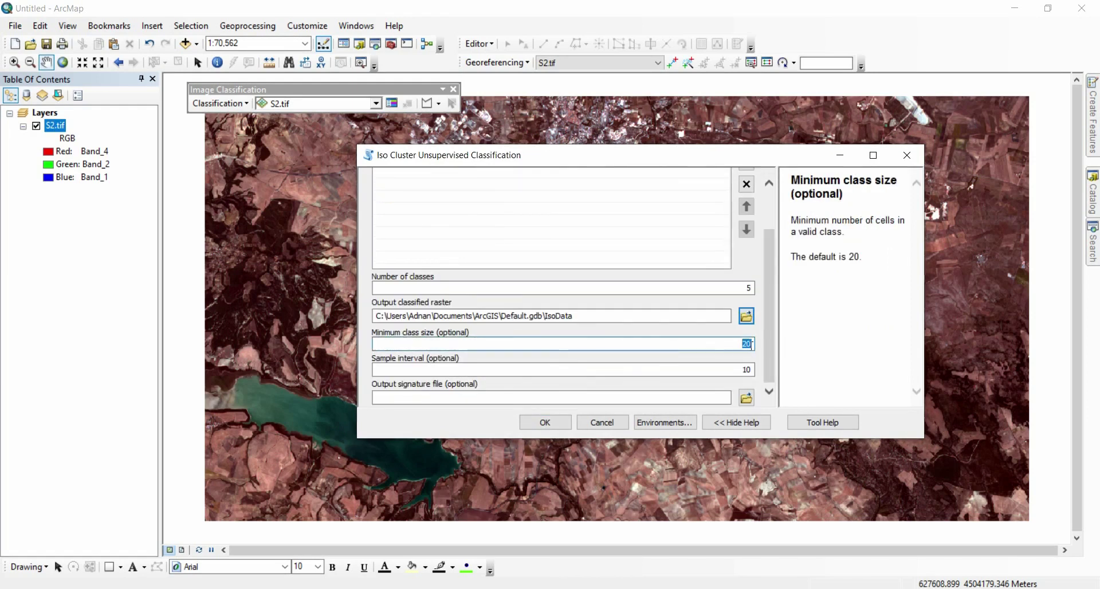
left_click(727, 370)
left_click(745, 344)
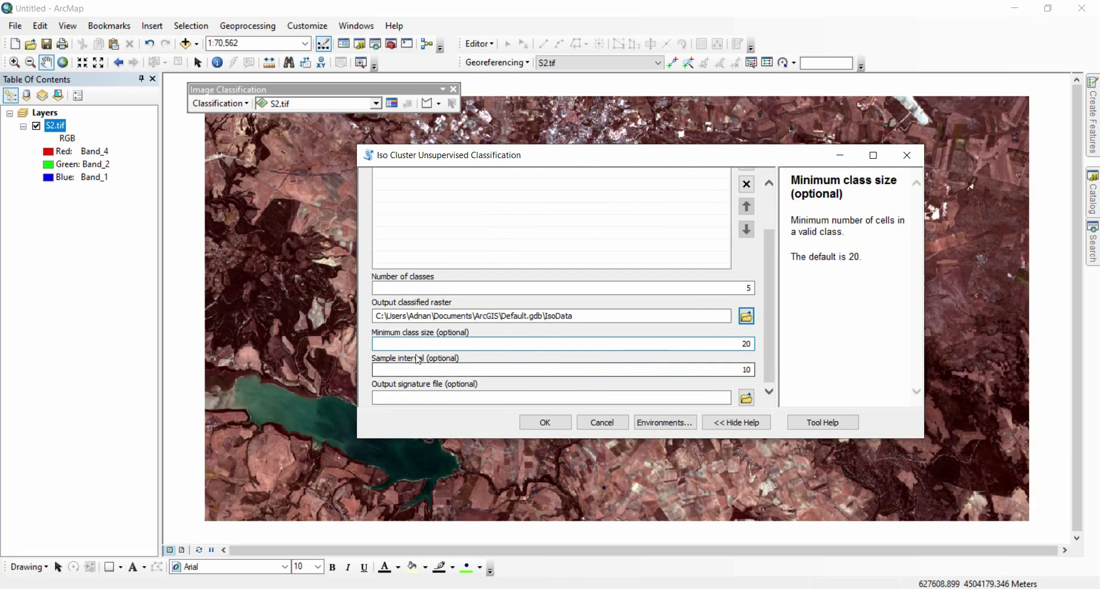
left_click(509, 369)
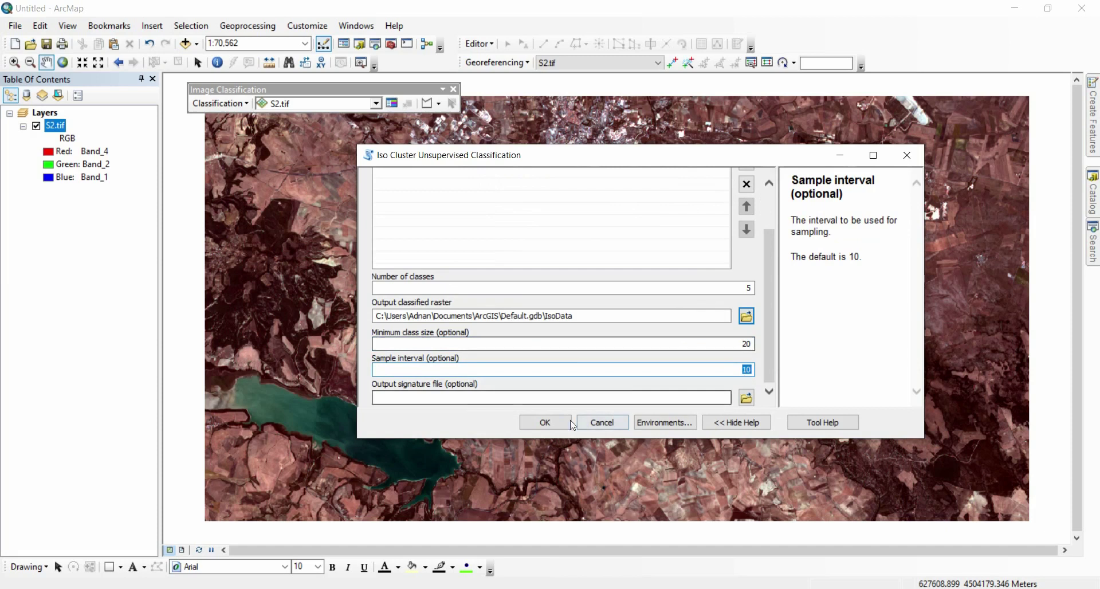
left_click(545, 423)
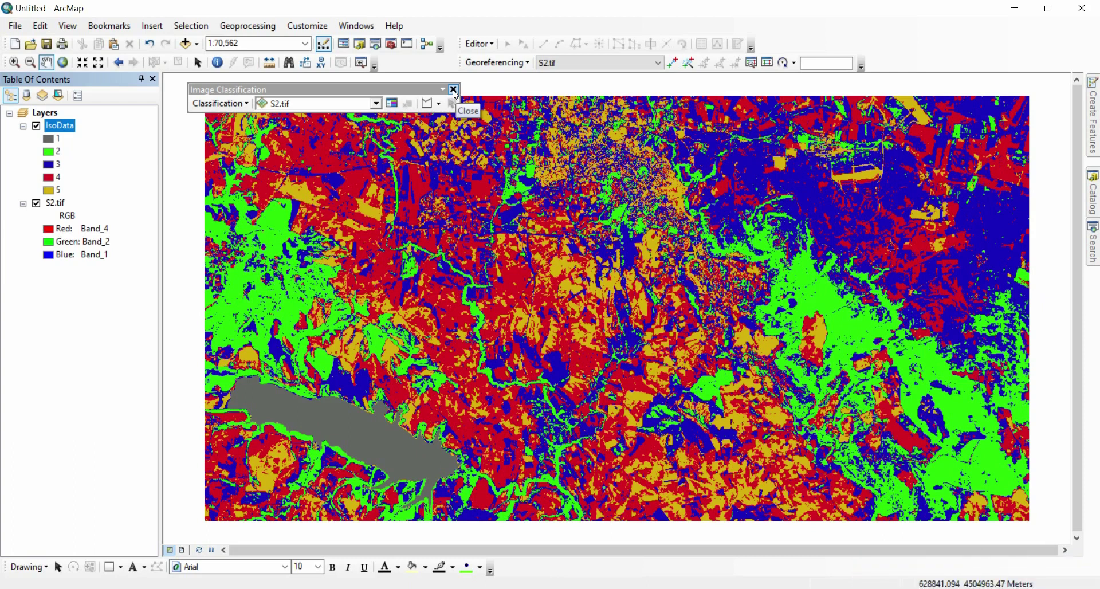
left_click(453, 90)
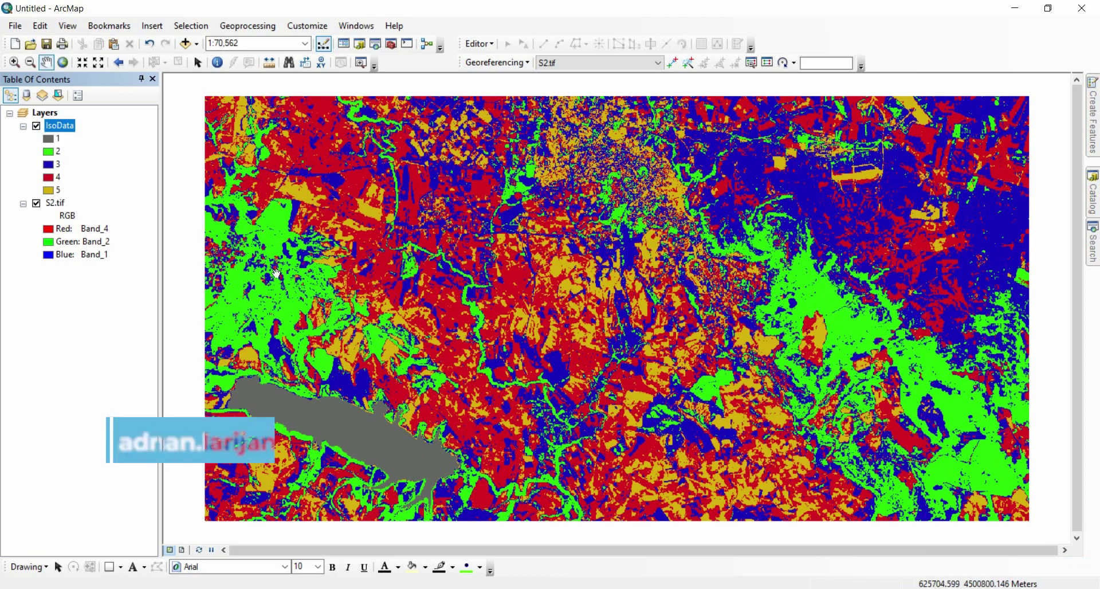
left_click_drag(277, 276, 266, 273)
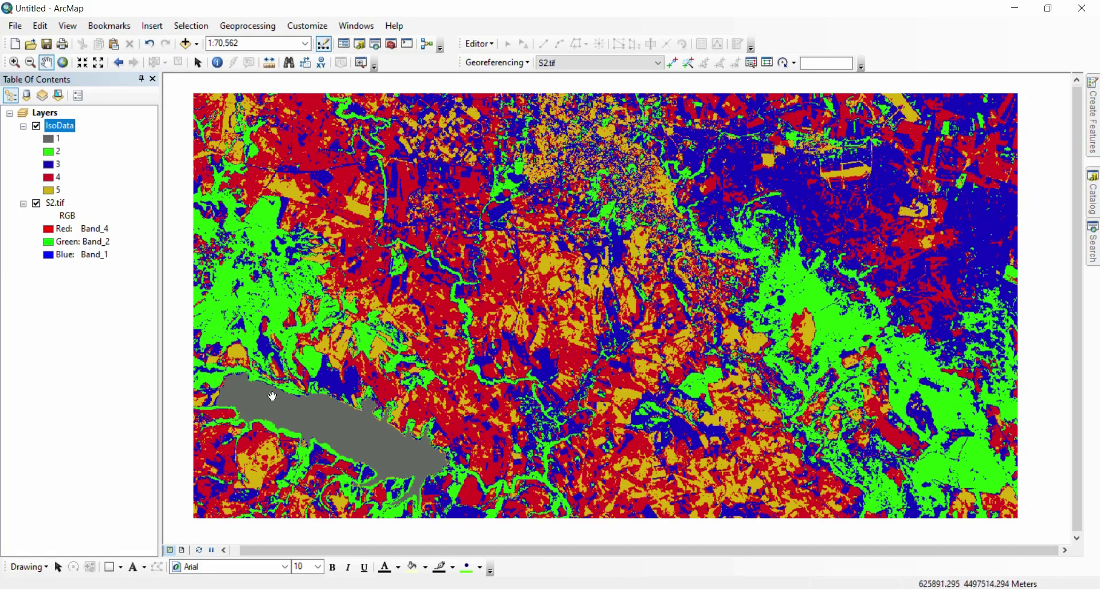
Review the unique-value symbology and class counts in the IsoData layer's properties without changing them.
double_click(59, 126)
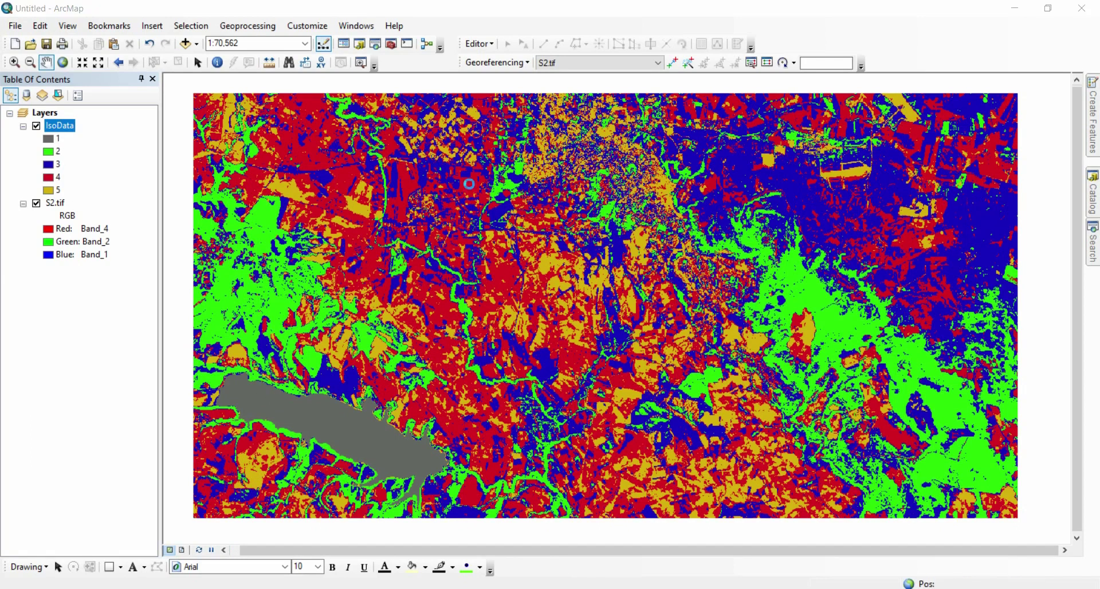
left_click_drag(483, 120, 737, 125)
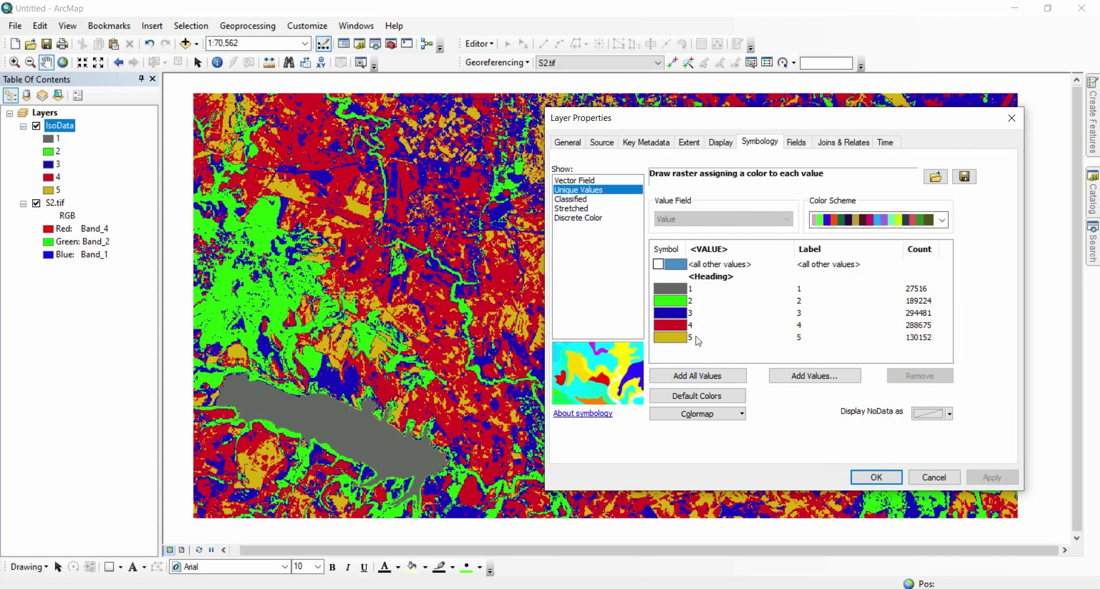
left_click(920, 481)
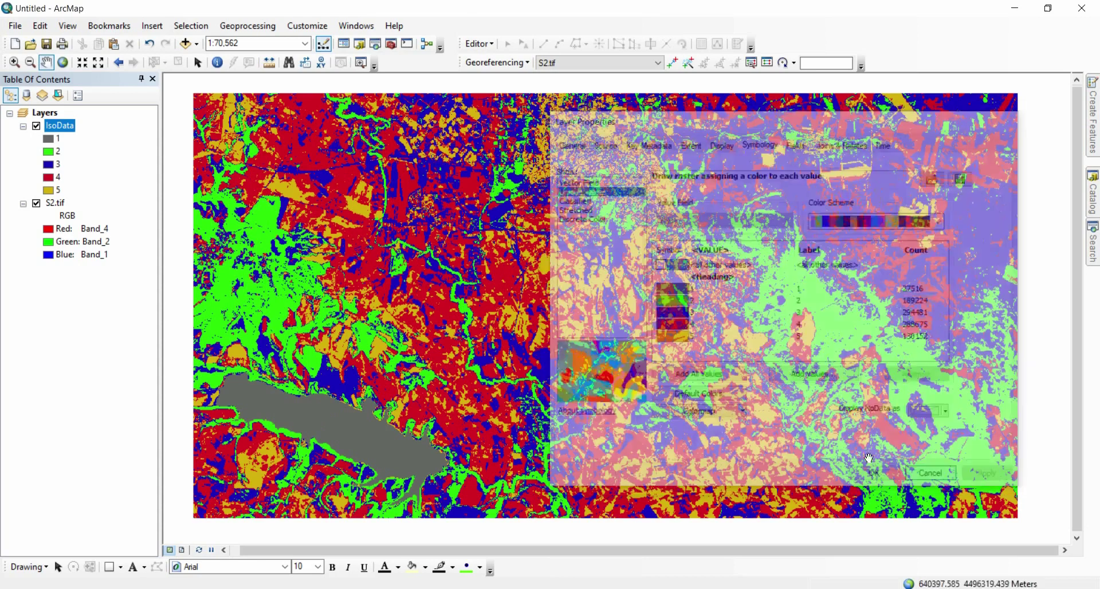
Examine the class values in the IsoData layer's attribute table and close the table.
right_click(68, 129)
left_click(111, 165)
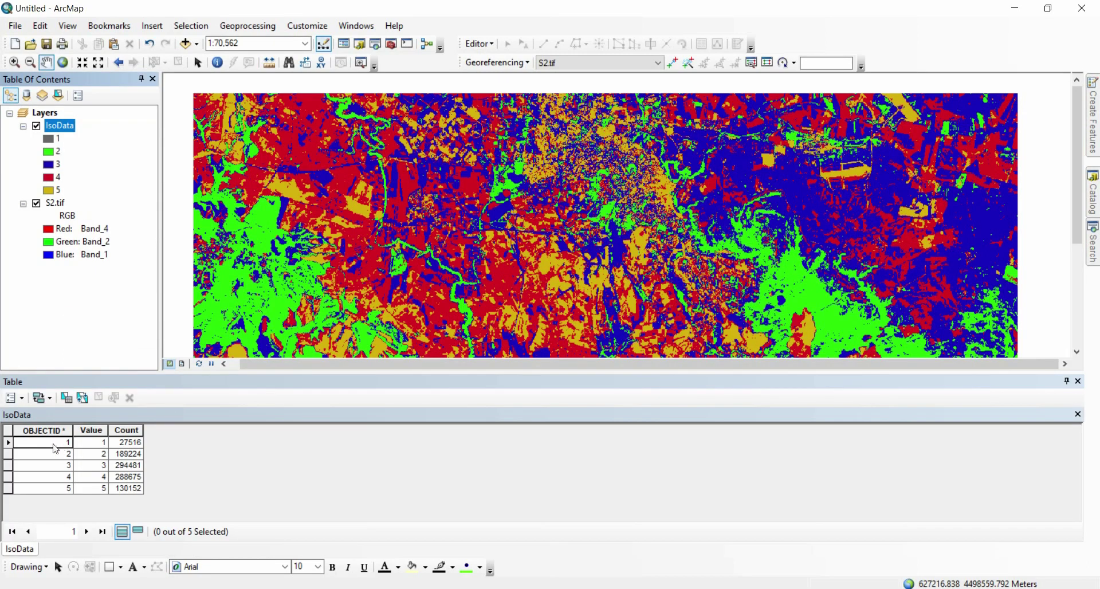
left_click_drag(95, 456, 100, 497)
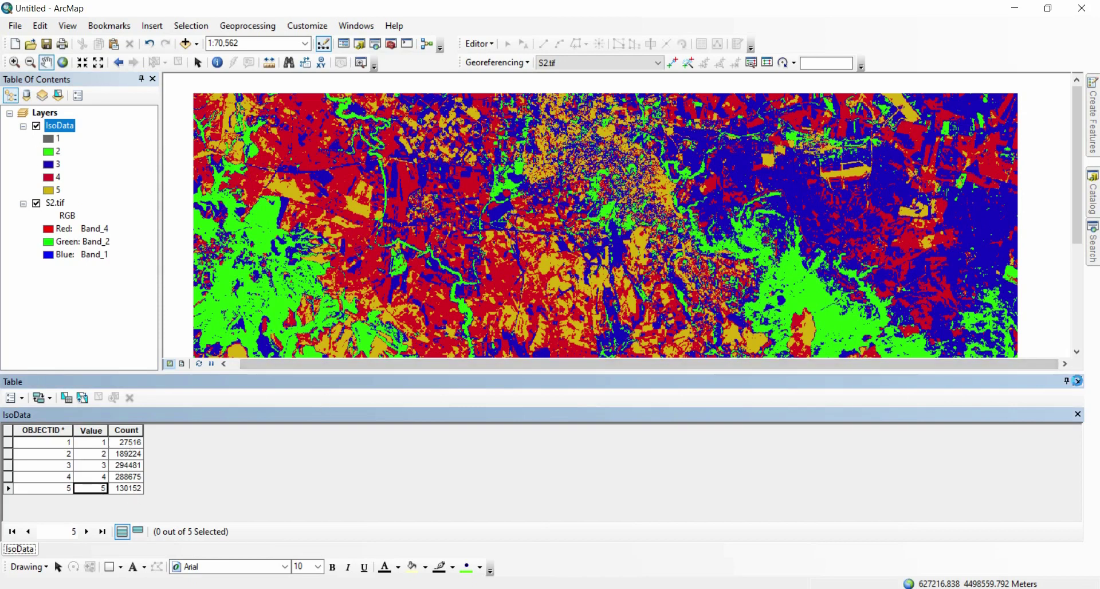
left_click(1077, 381)
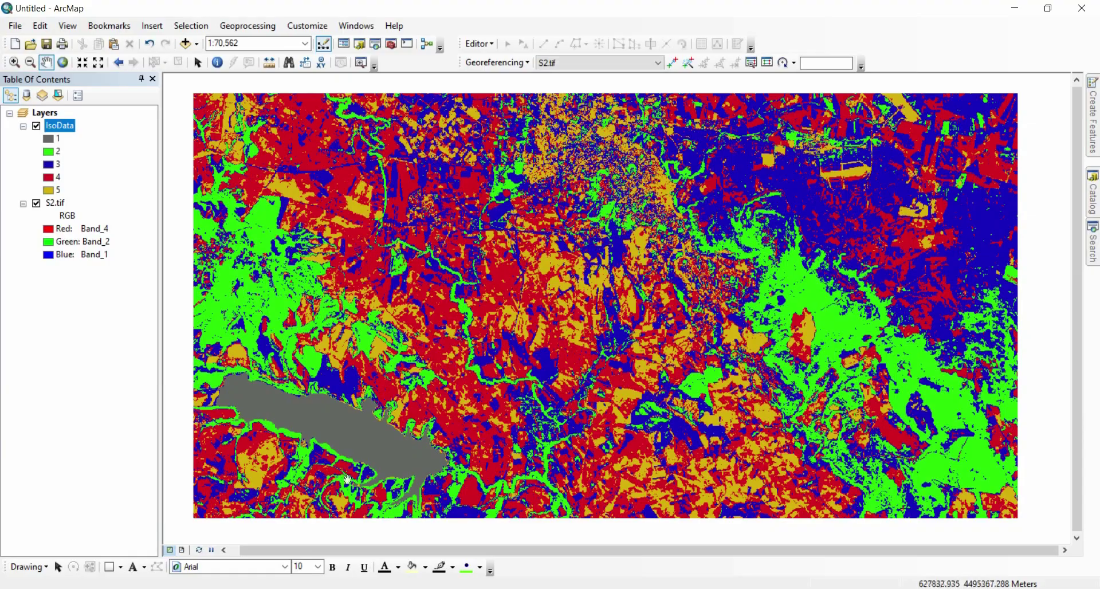
Compare the S2_Qgis_Isodata result in QGIS with the IsoData result in ArcMap, examining ArcMap's classes up close.
key("alt+Tab")
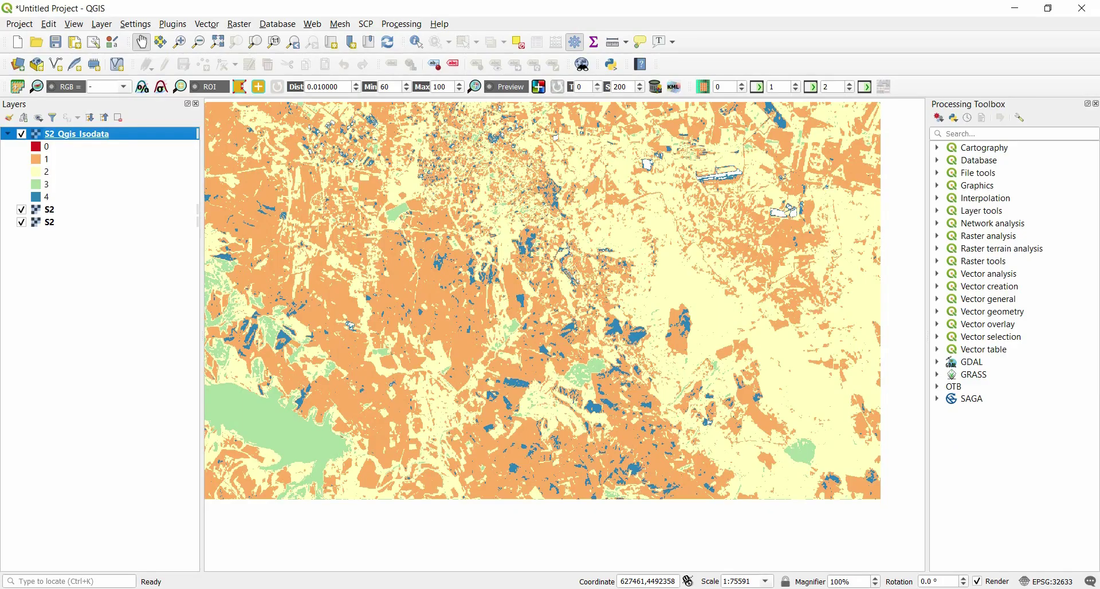
left_click_drag(393, 355, 495, 356)
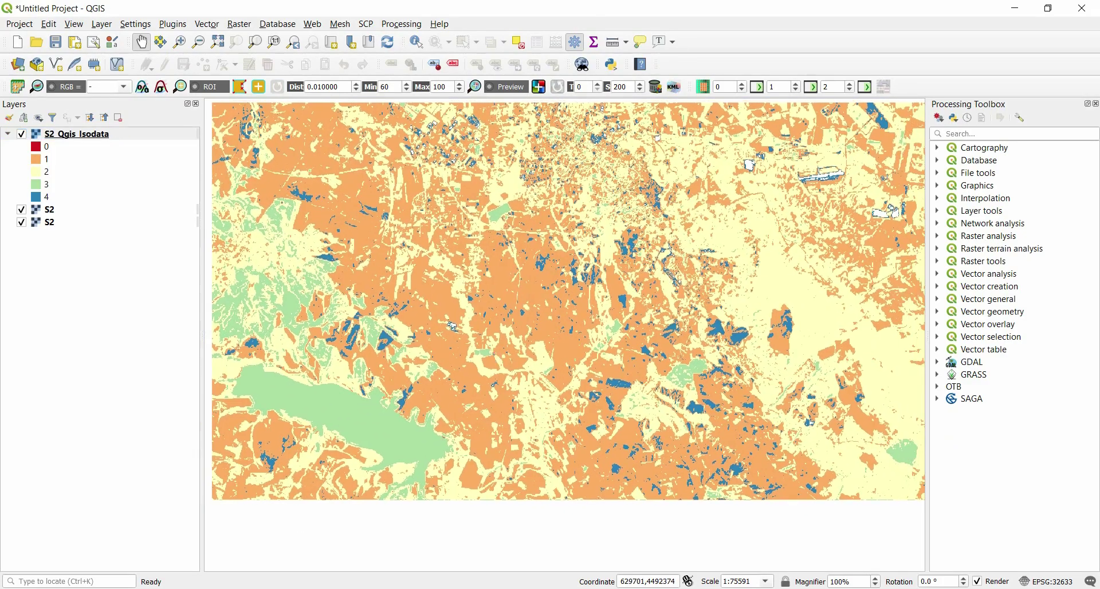
key("alt+Tab")
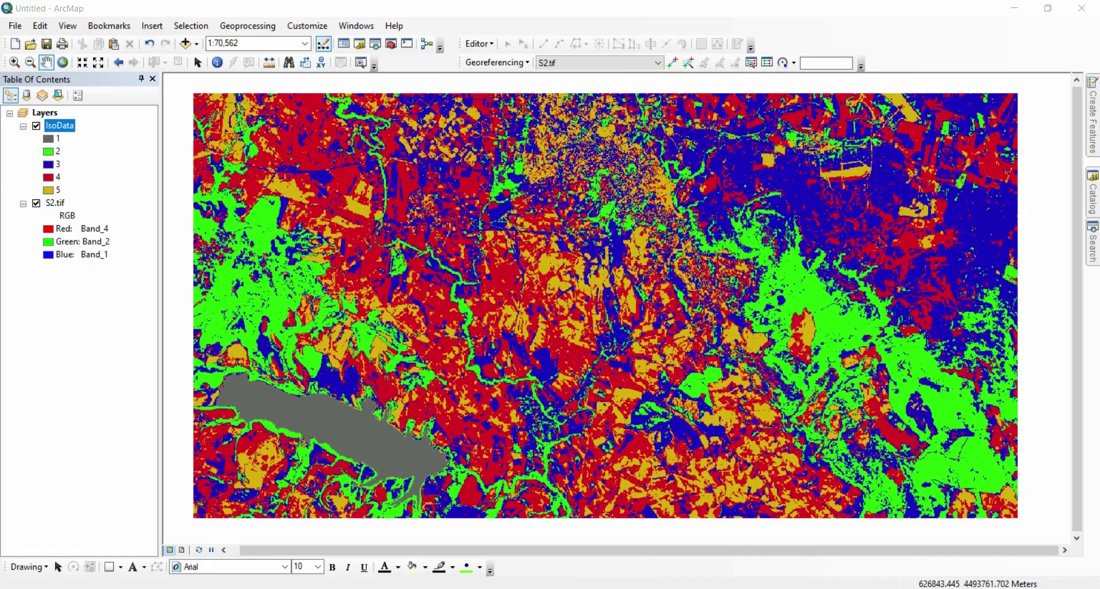
key("alt+Tab")
key("alt+Tab")
key("alt+Tab")
scroll(825, 330, "up", 3)
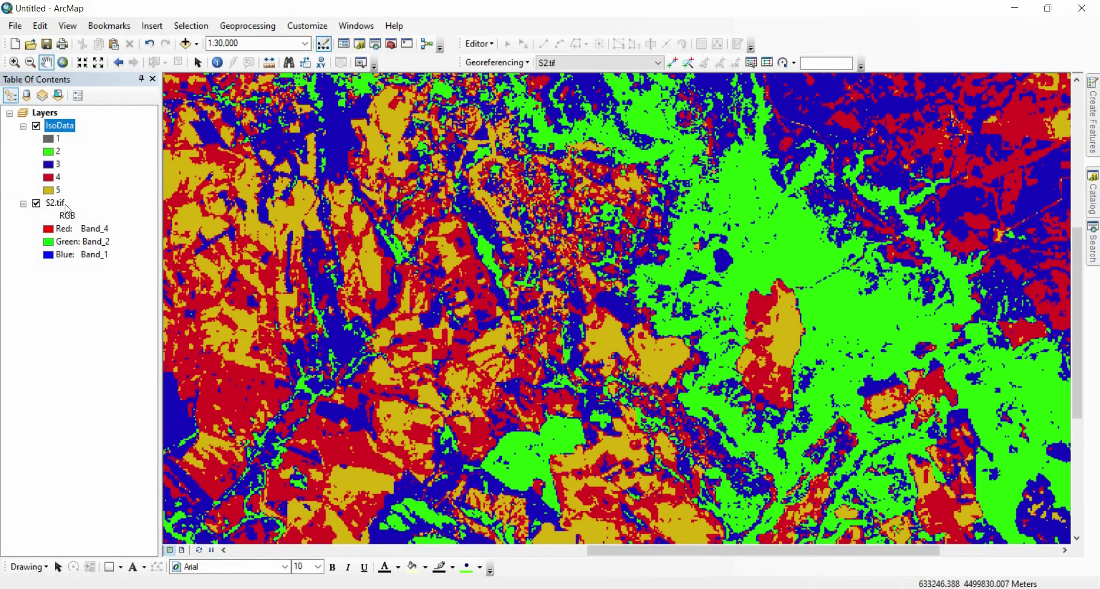
scroll(707, 351, "down", 3)
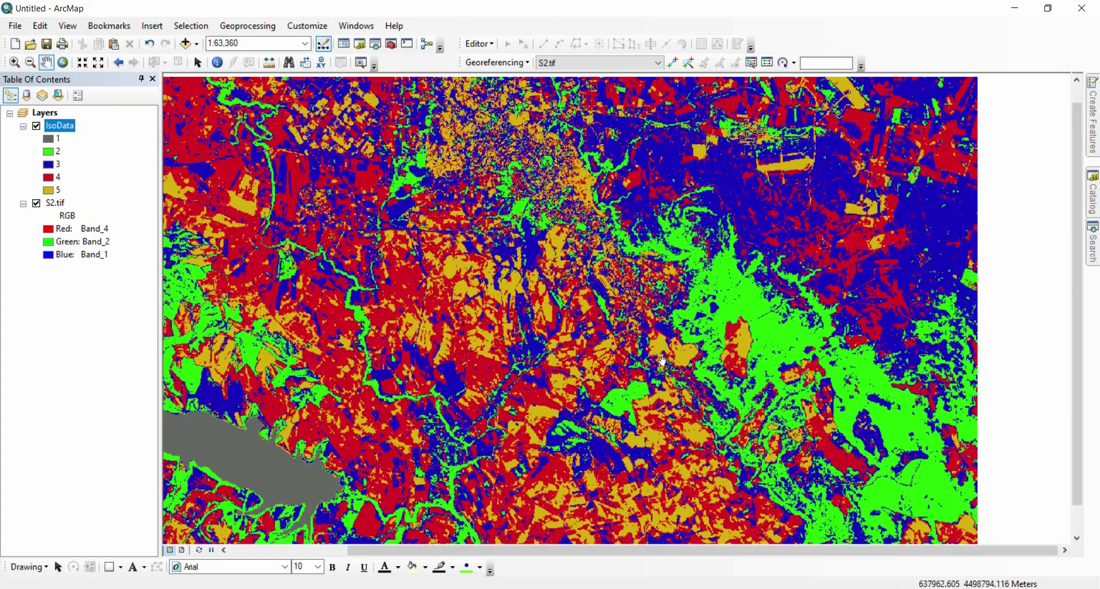
left_click_drag(796, 144, 709, 206)
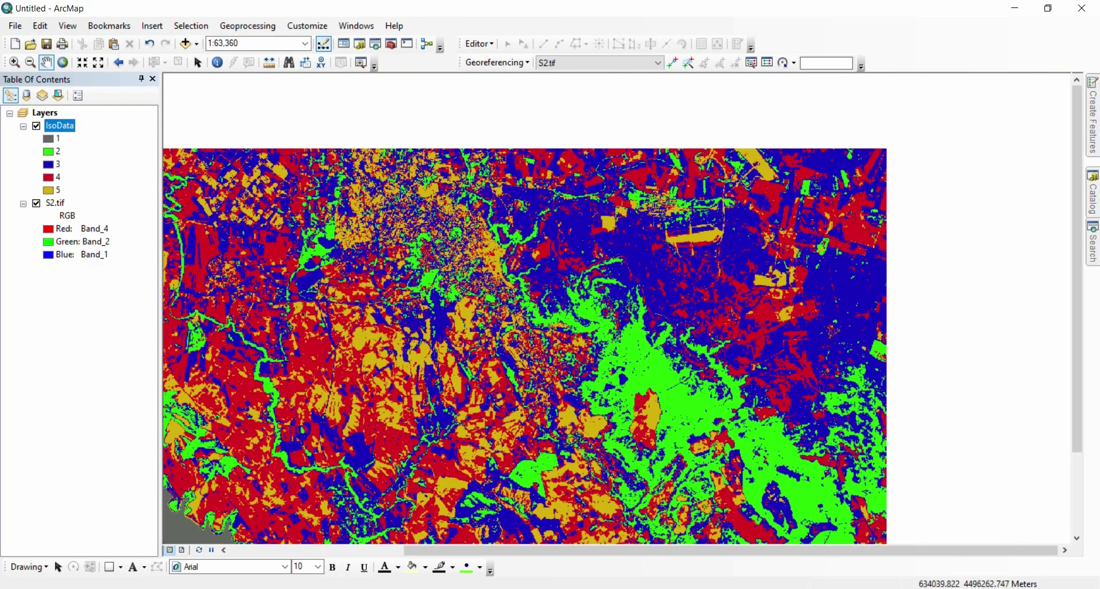
Switch to QGIS and examine the northeastern part of the S2_Qgis_Isodata classification up close.
left_click(300, 588)
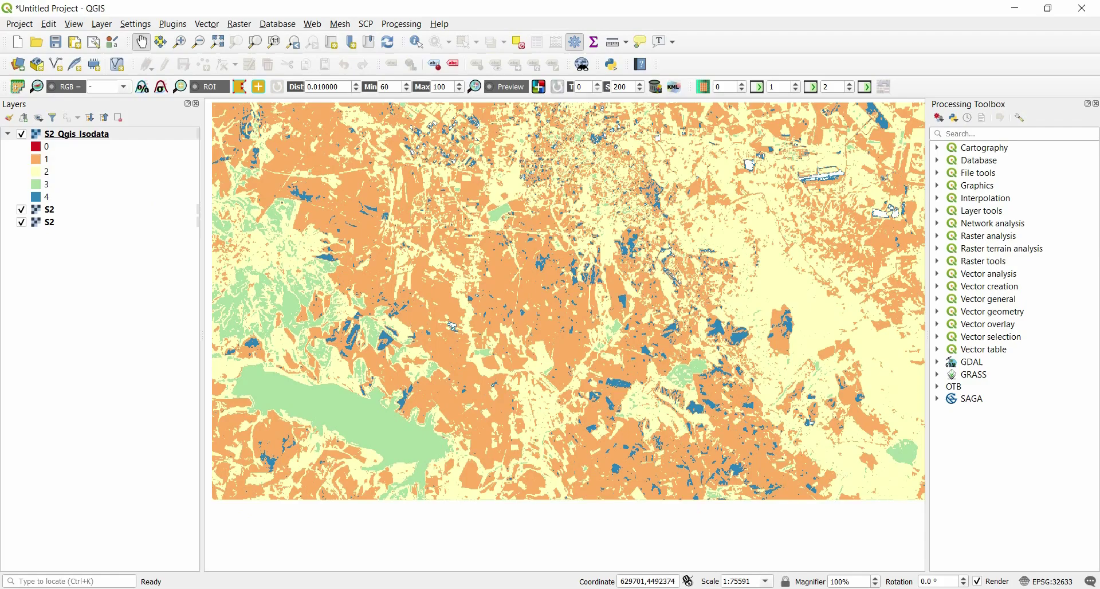
left_click_drag(739, 261, 639, 327)
scroll(639, 327, "down", 1)
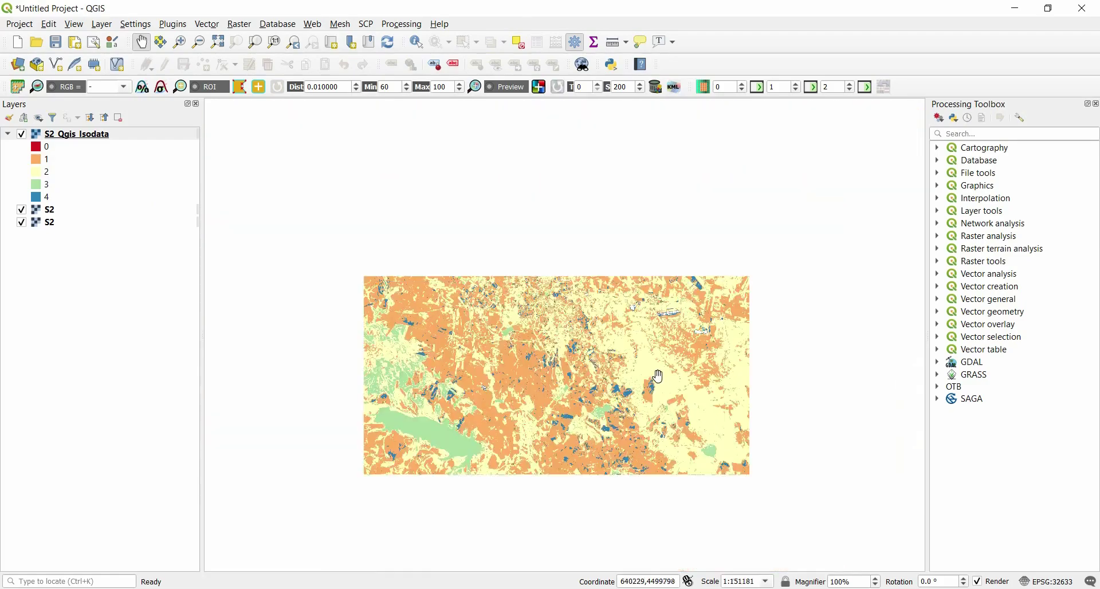
scroll(658, 383, "up", 2)
left_click_drag(658, 384, 564, 569)
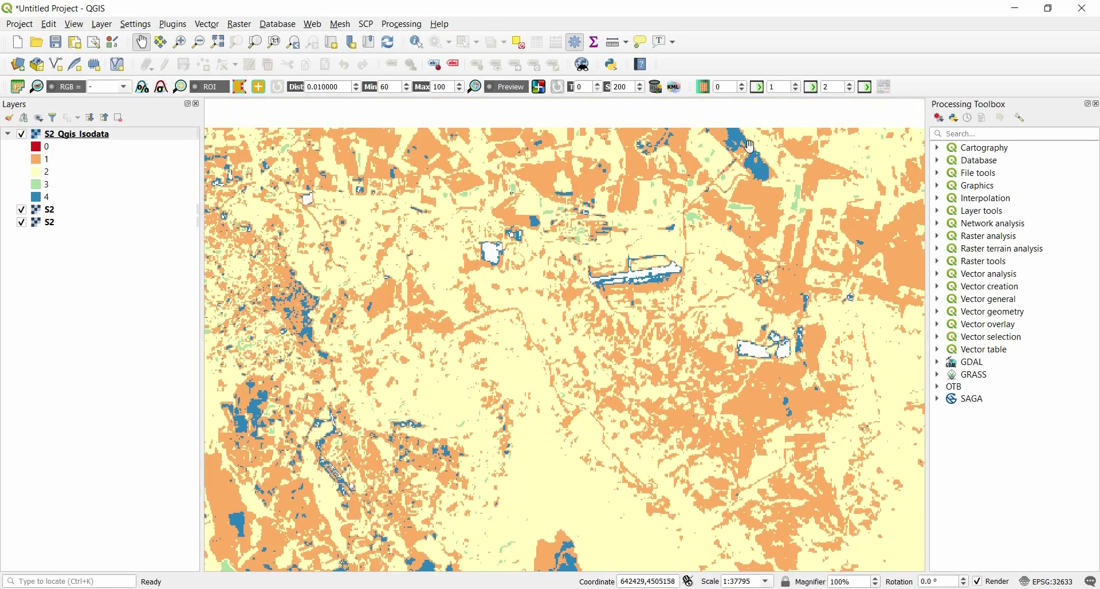
Examine the southern and southwestern parts of the S2_Qgis_Isodata classification, including the lake area.
left_click_drag(485, 500, 533, 449)
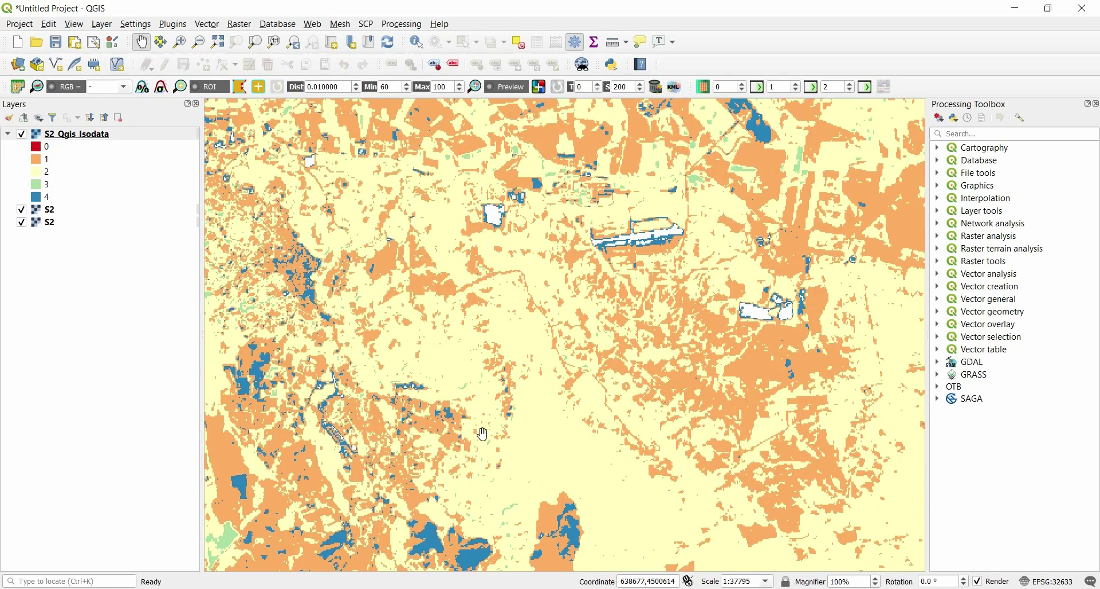
mouse_move(481, 434)
left_mouse_down()
mouse_move(567, 356)
mouse_move(716, 321)
left_mouse_up()
mouse_move(588, 378)
left_mouse_down()
mouse_move(697, 354)
mouse_move(562, 381)
mouse_move(596, 355)
mouse_move(646, 379)
mouse_move(592, 381)
mouse_move(680, 248)
mouse_move(537, 362)
left_mouse_up()
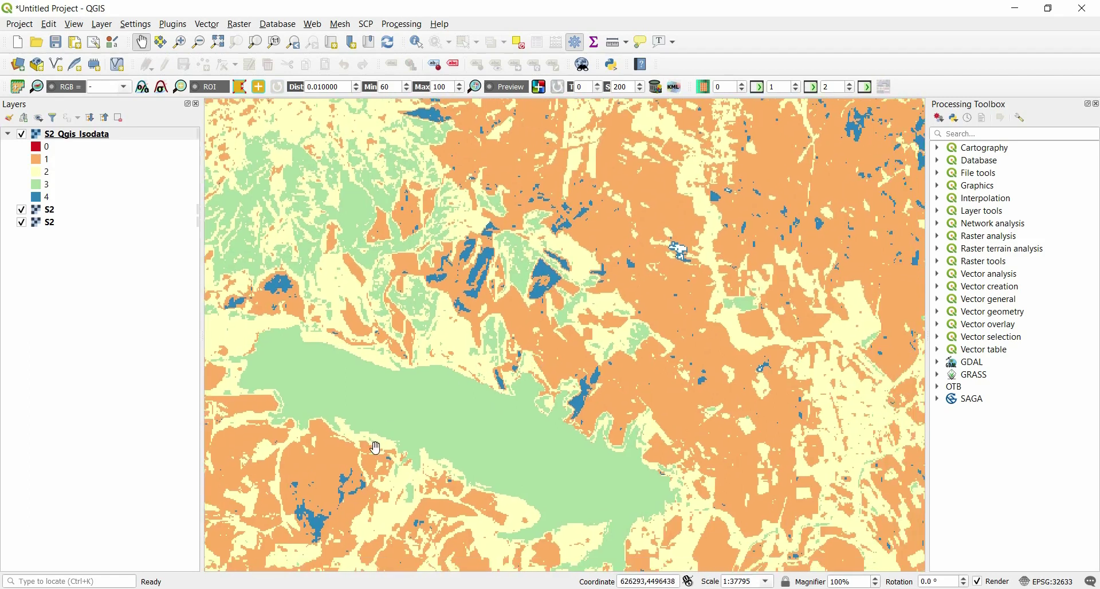
Launch ENVI Classic (32-bit) and minimise the QGIS, ArcMap and 1_classification folder windows.
key("super")
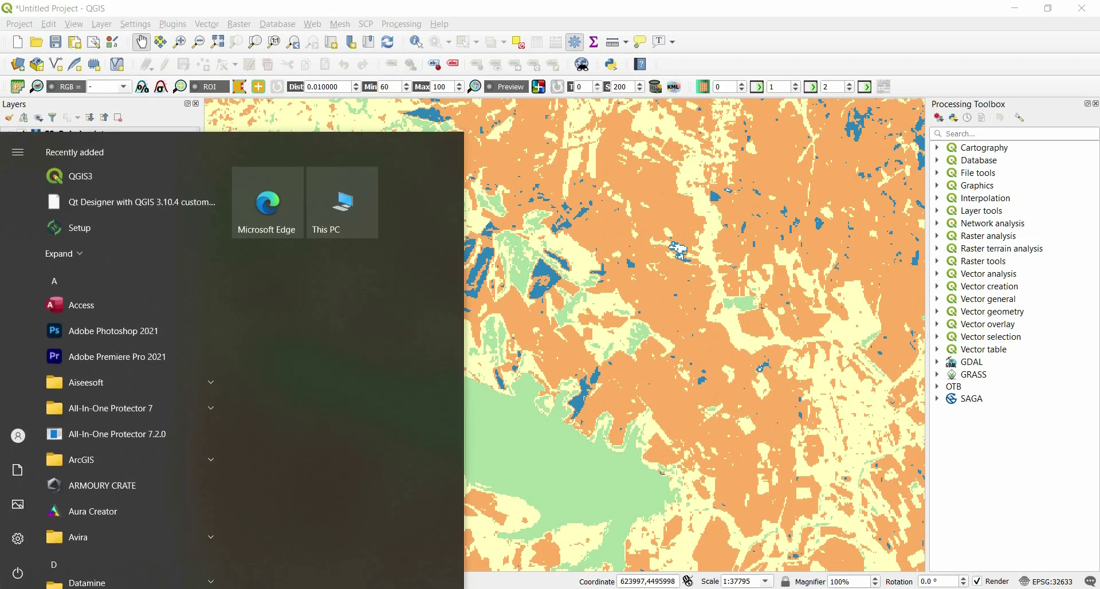
type("envi")
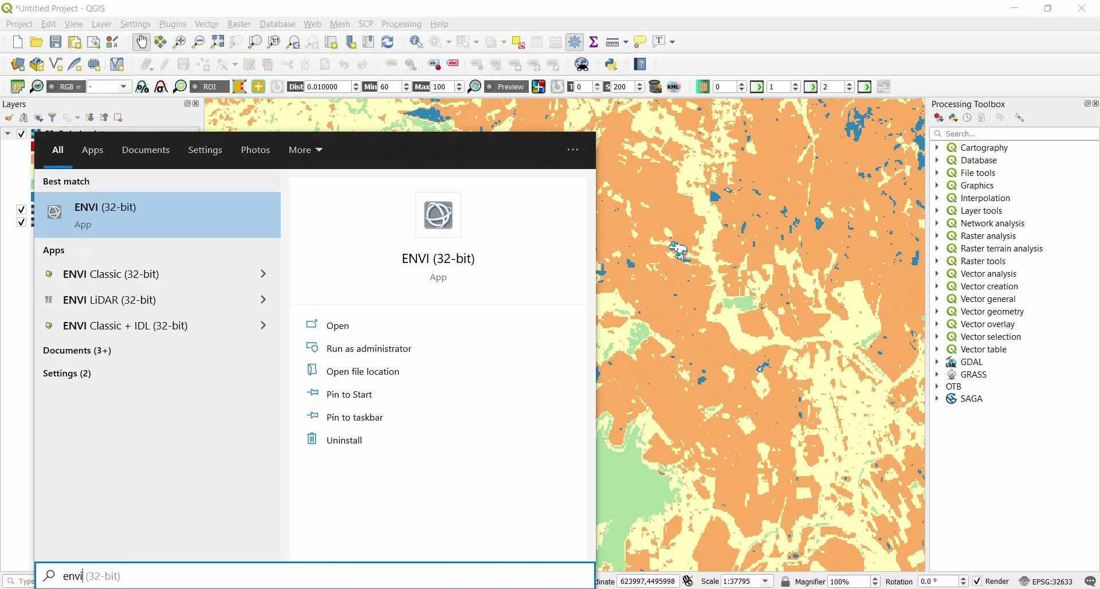
key("Down")
key("Return")
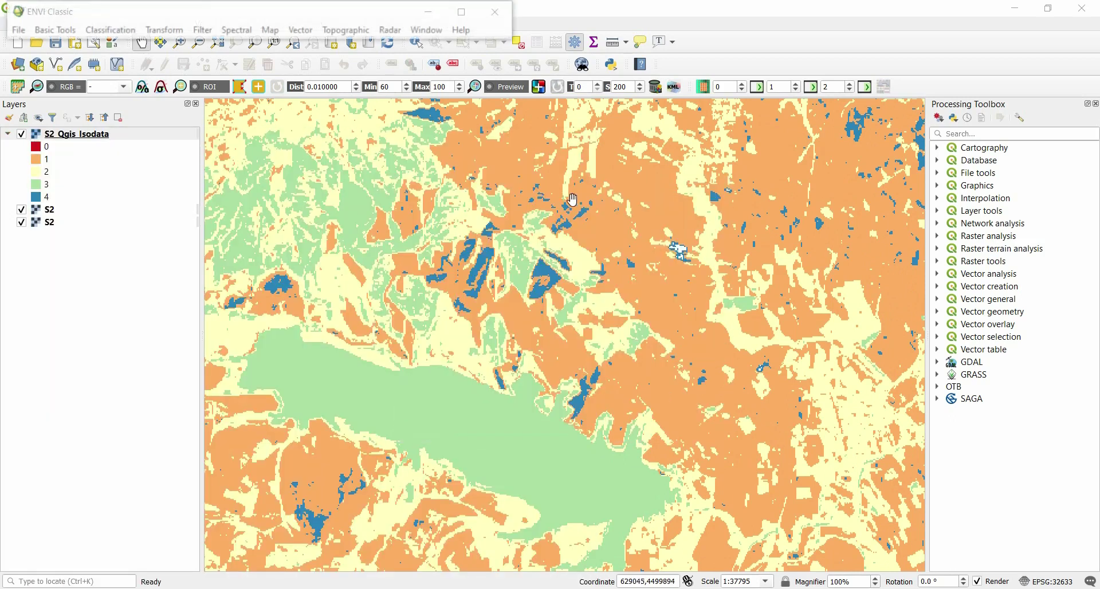
left_click(1015, 8)
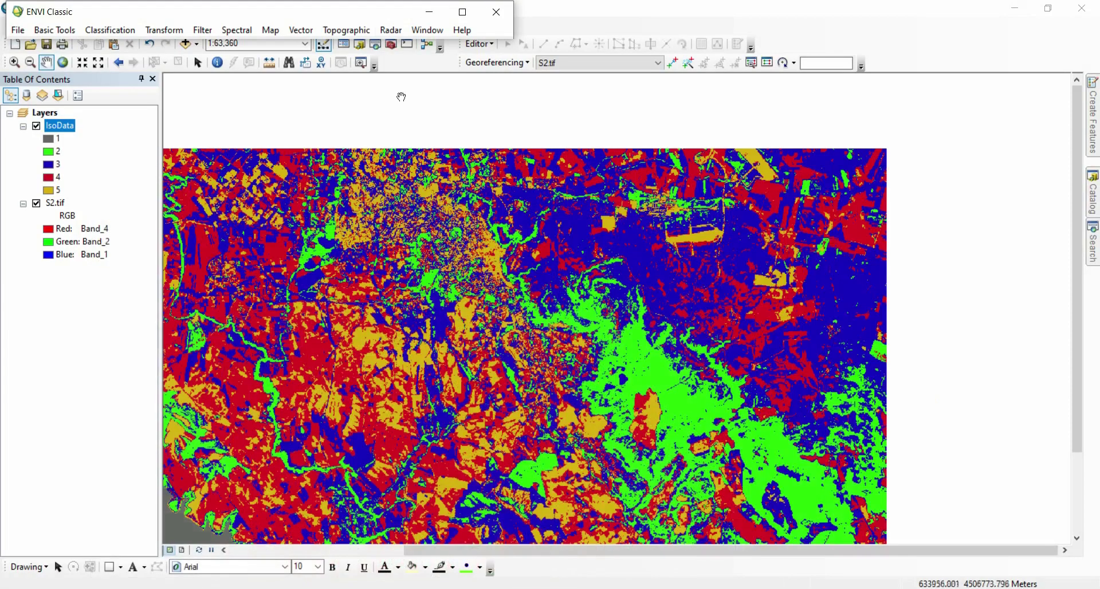
left_click(1014, 8)
left_click(1025, 5)
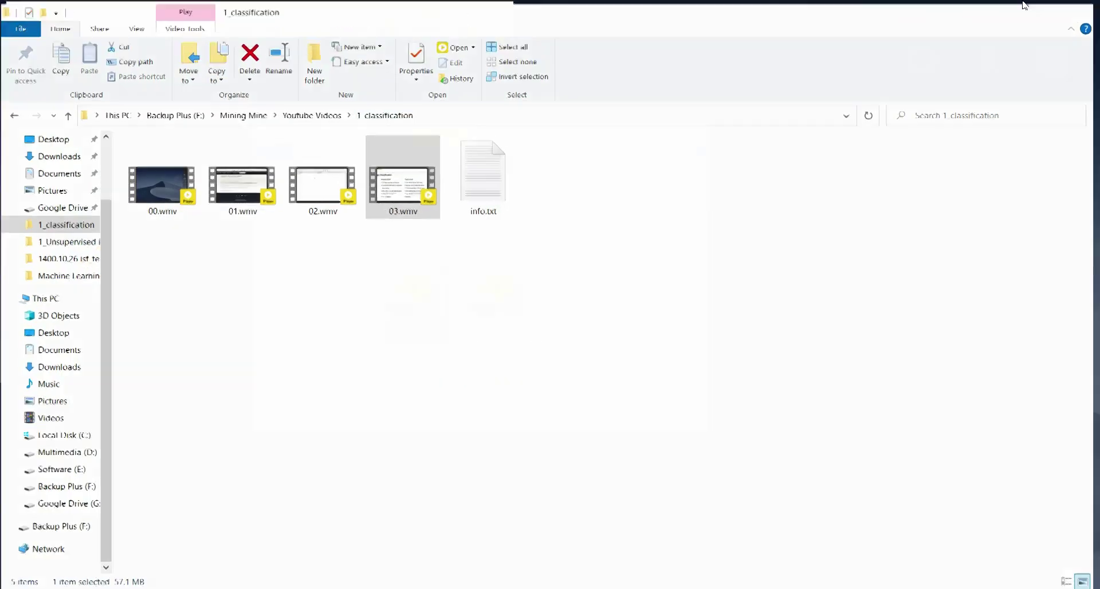
left_click(1025, 5)
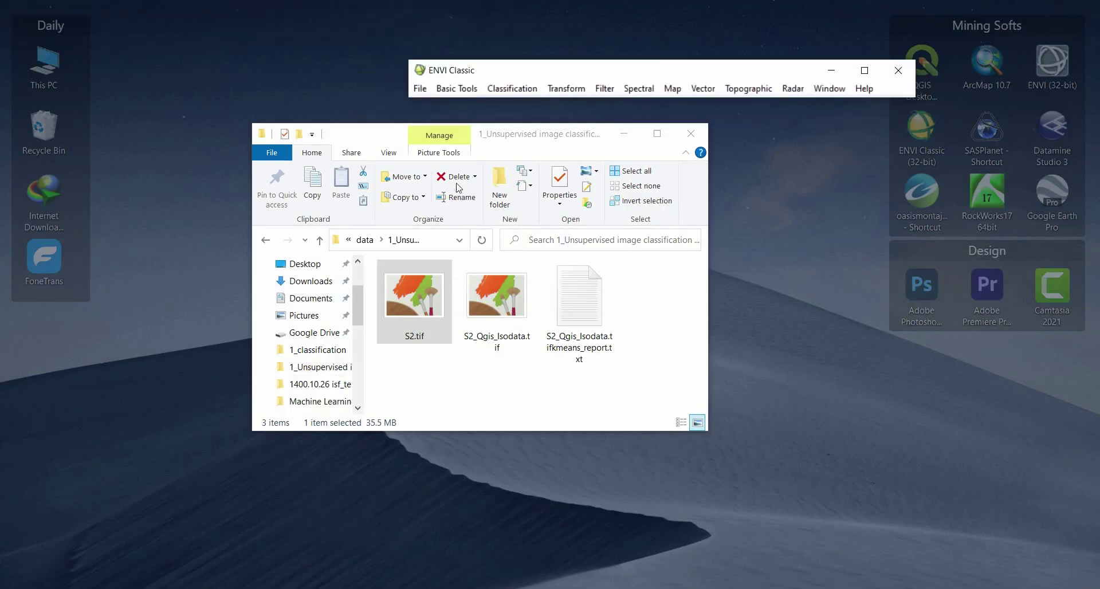
Copy the path of the folder containing S2.tif and minimise that folder's window.
left_click(448, 240)
right_click(449, 241)
left_click(458, 282)
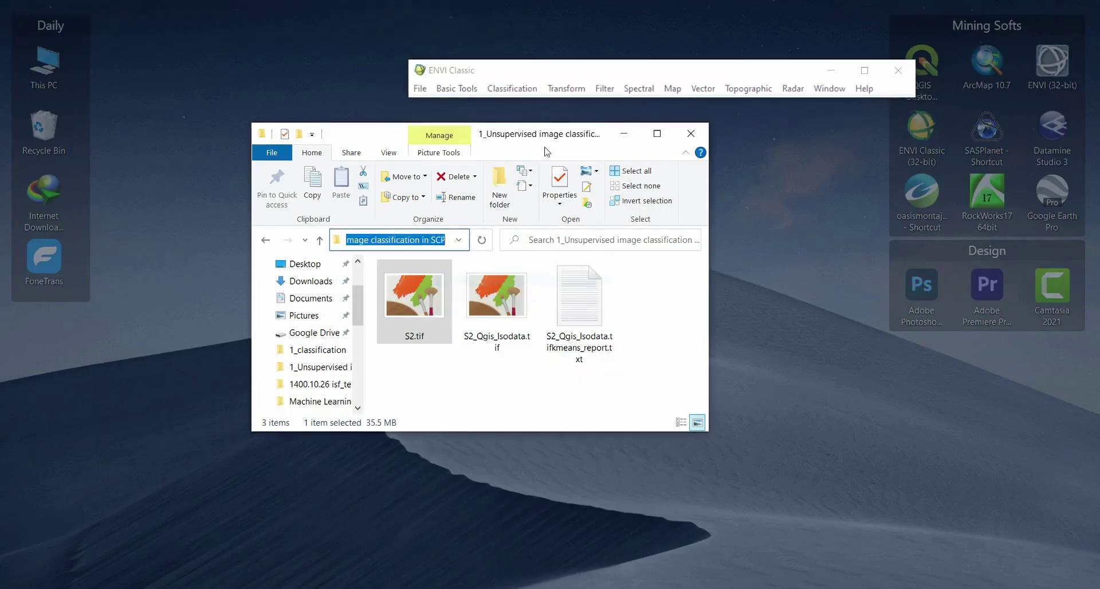
left_click_drag(573, 70, 327, 57)
left_click(623, 134)
Open the image file S2.tif in ENVI Classic from the copied folder path.
left_click(459, 69)
left_click(217, 75)
left_click(262, 92)
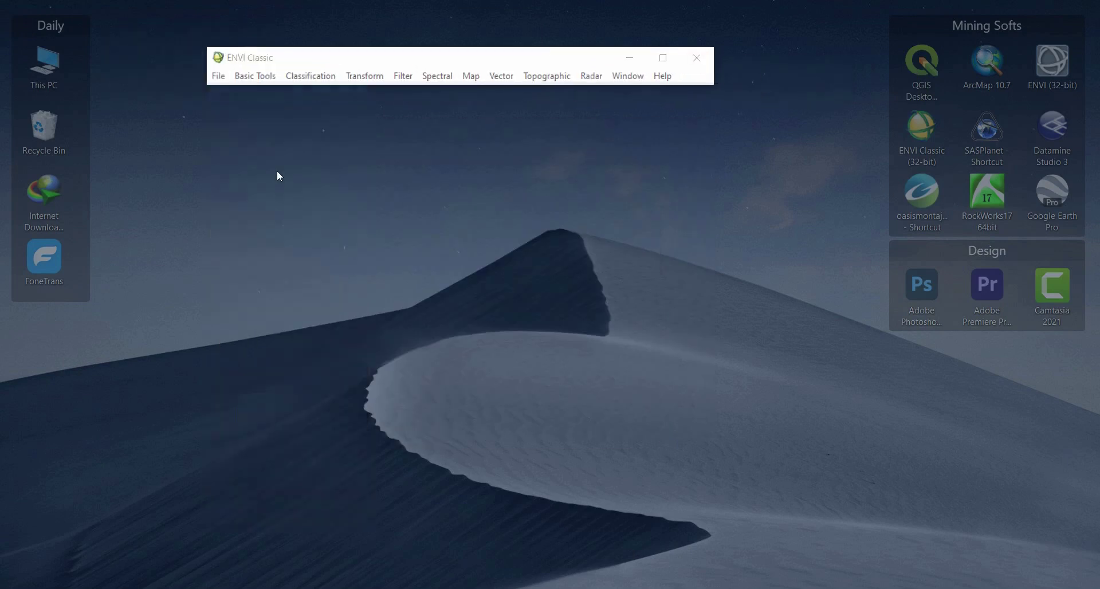
left_click(281, 36)
right_click(281, 37)
left_click(314, 100)
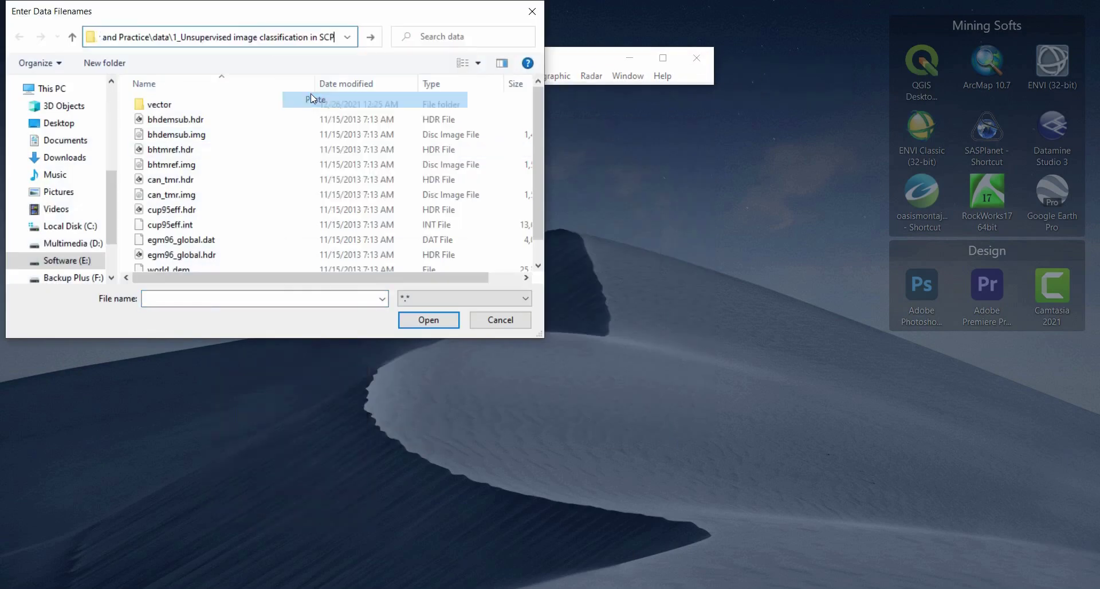
key("Return")
left_click(171, 115)
double_click(171, 114)
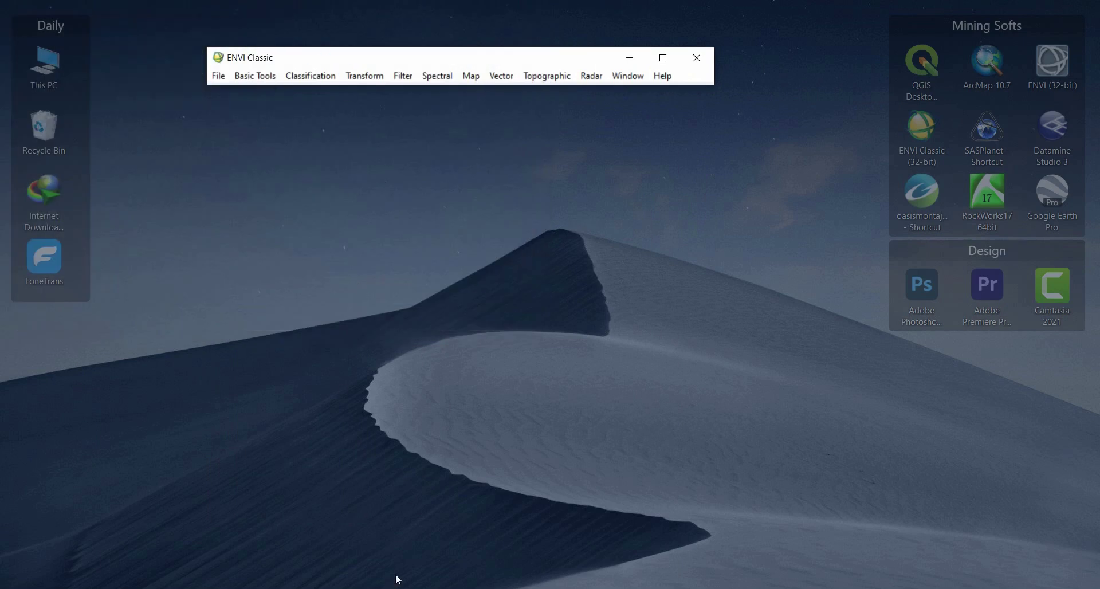
Start an unsupervised IsoData classification with S2.tif as input, using the full scene and all 10 bands.
left_click_drag(453, 109, 279, 114)
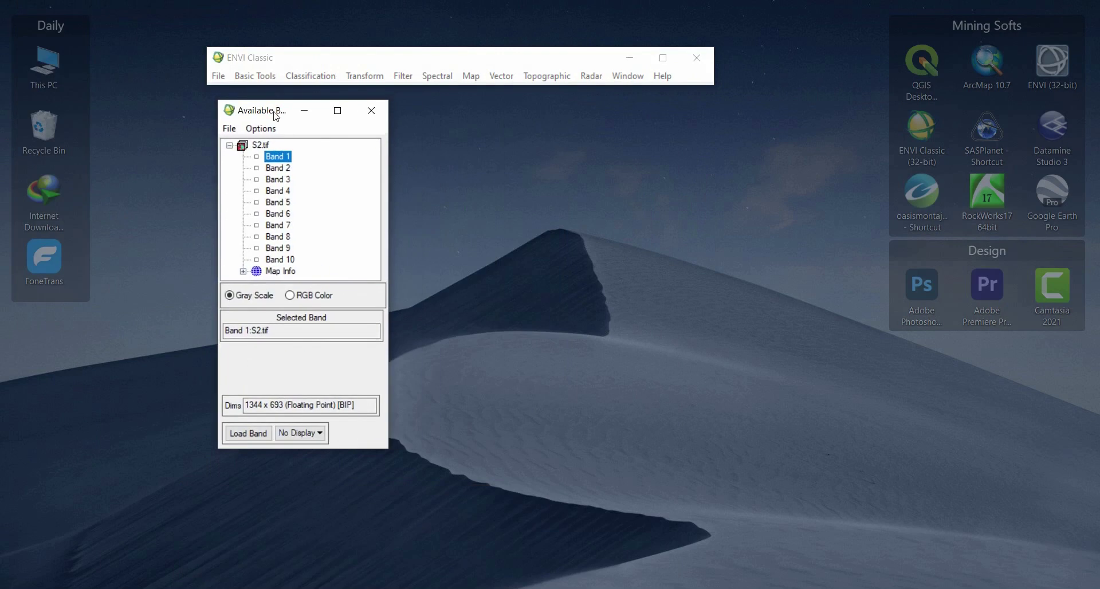
left_click_drag(311, 65, 426, 61)
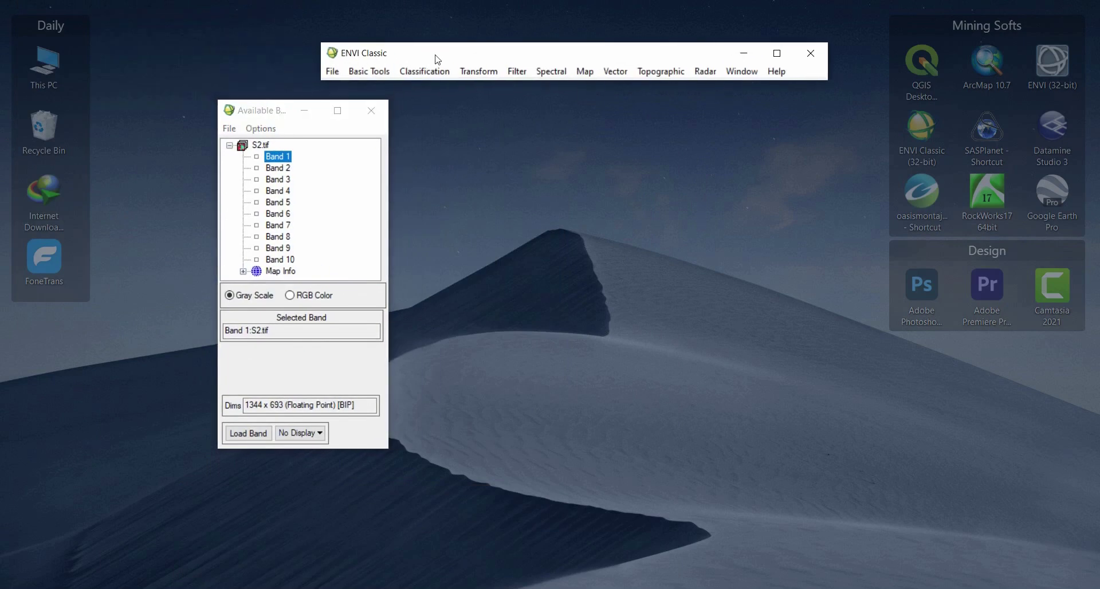
left_click(424, 72)
mouse_move(468, 103)
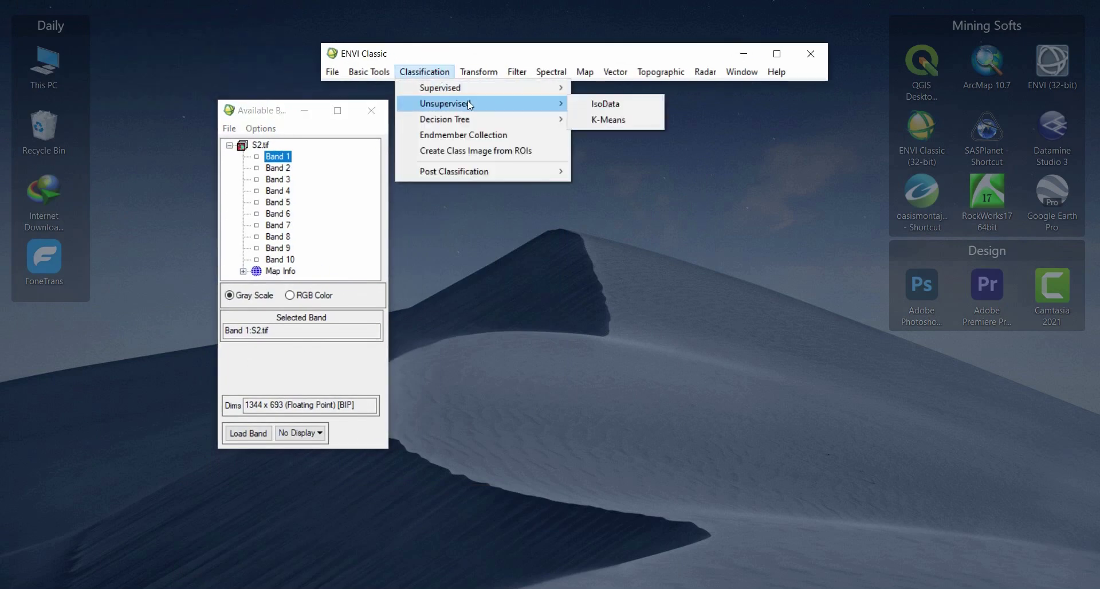
left_click(629, 106)
left_click(217, 140)
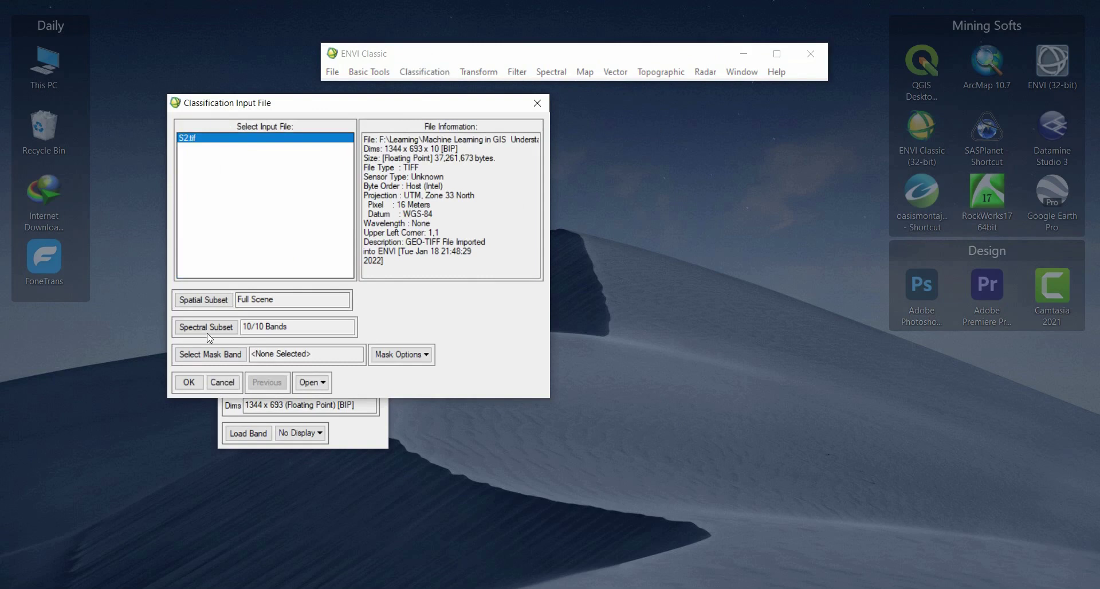
left_click(191, 383)
left_click_drag(387, 103, 630, 109)
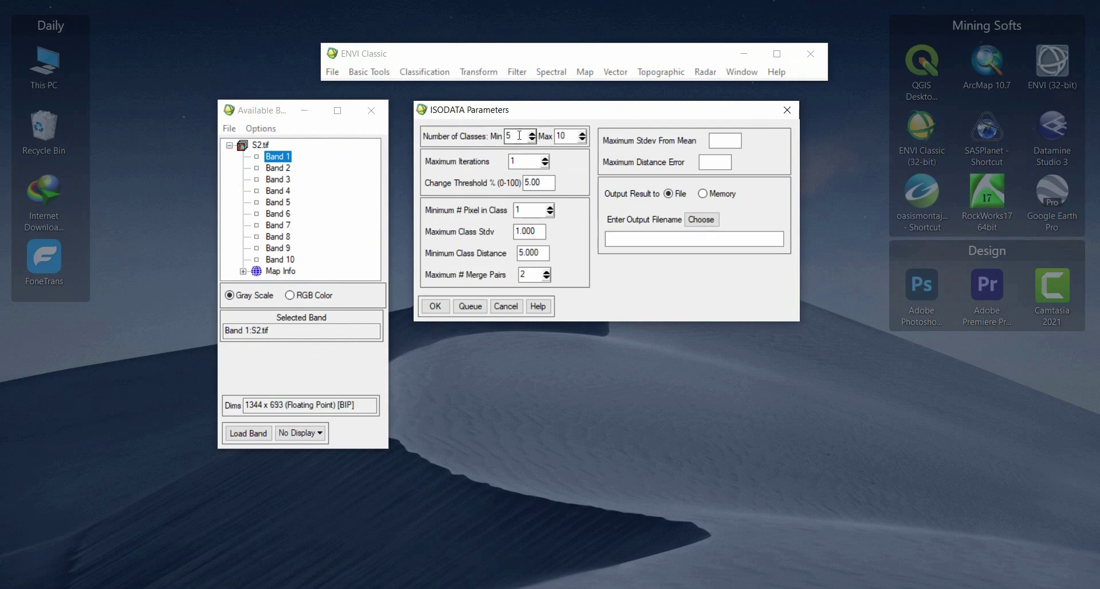
Run ISODATA with a maximum of 6 classes, 10 iterations and at least 20 pixels per class, outputting the result to memory.
left_click(558, 136)
double_click(568, 136)
type("5")
left_click(519, 161)
double_click(519, 161)
type("10")
double_click(515, 211)
type("20")
left_click(713, 194)
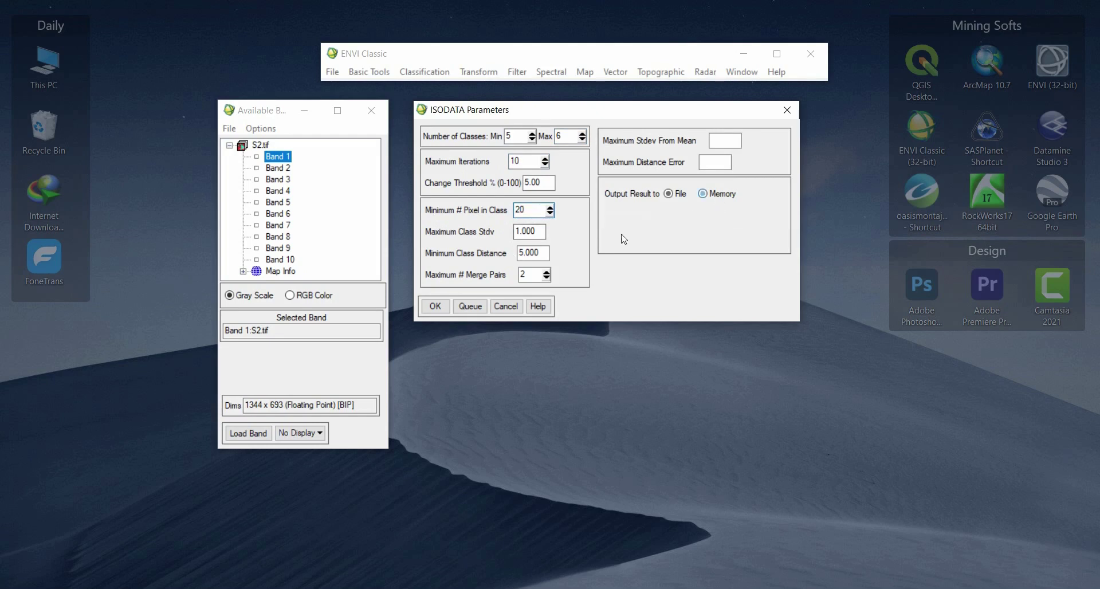
left_click(469, 307)
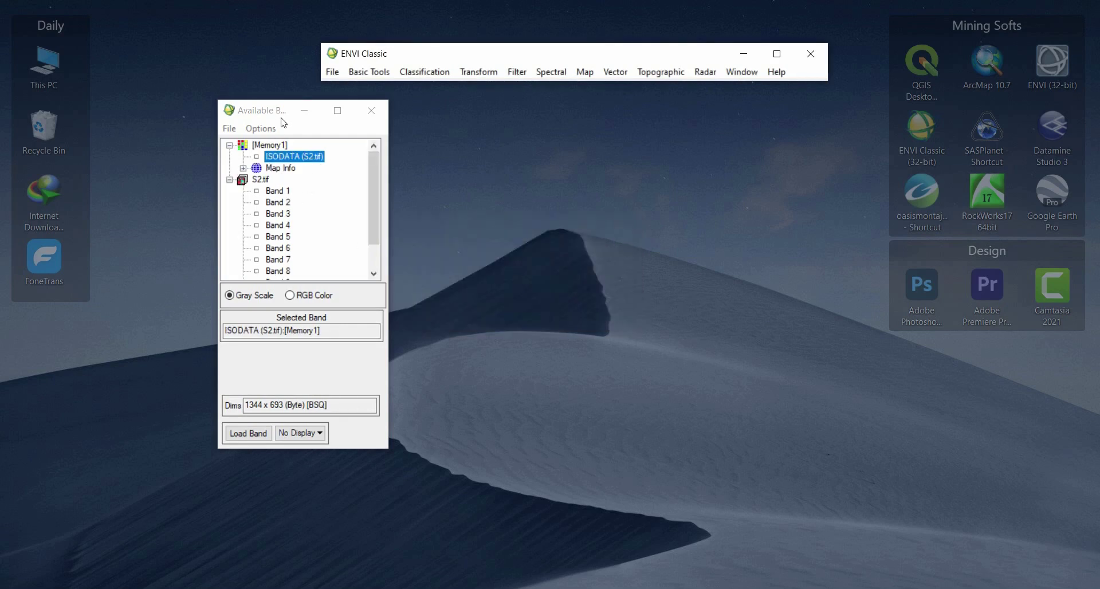
Load the ISODATA (S2.tif) result into a new display and enlarge its image window to show the whole scene.
left_click_drag(282, 112, 342, 116)
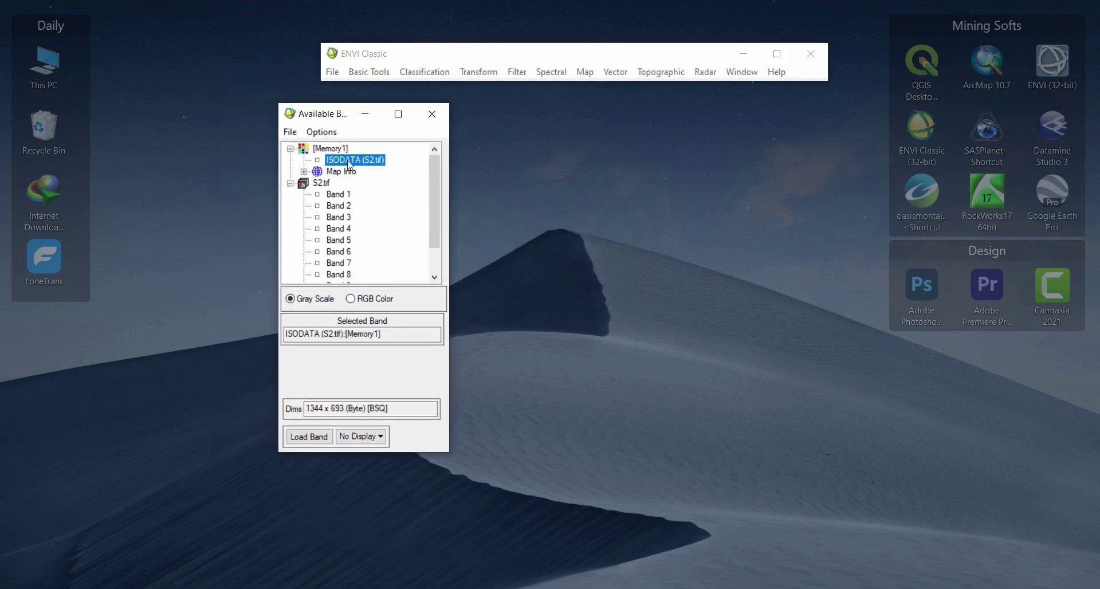
right_click(346, 161)
left_click(383, 170)
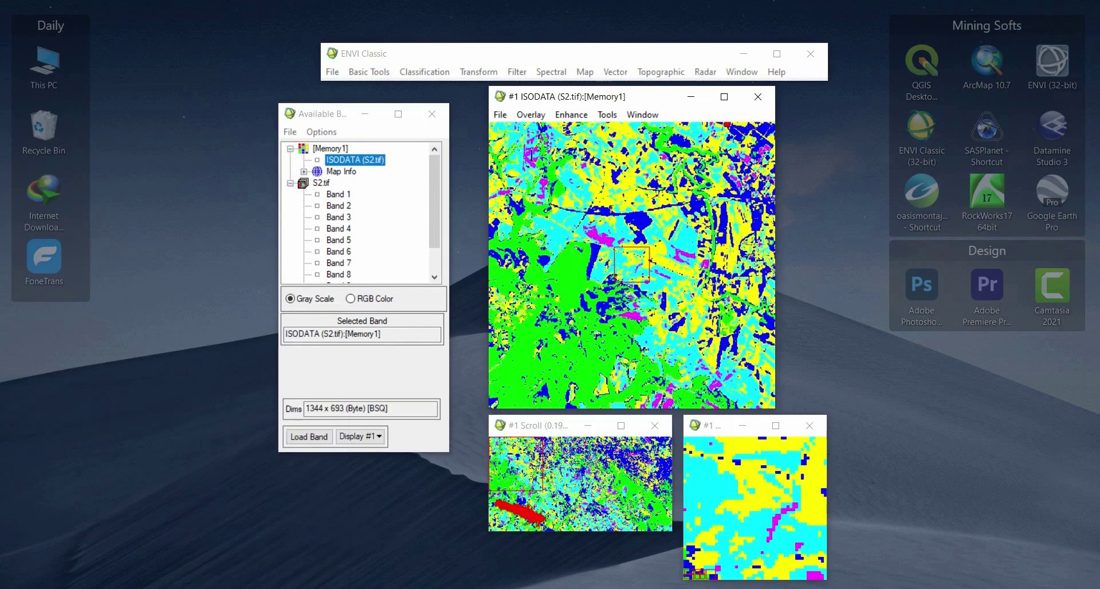
left_click(519, 503)
left_click(724, 97)
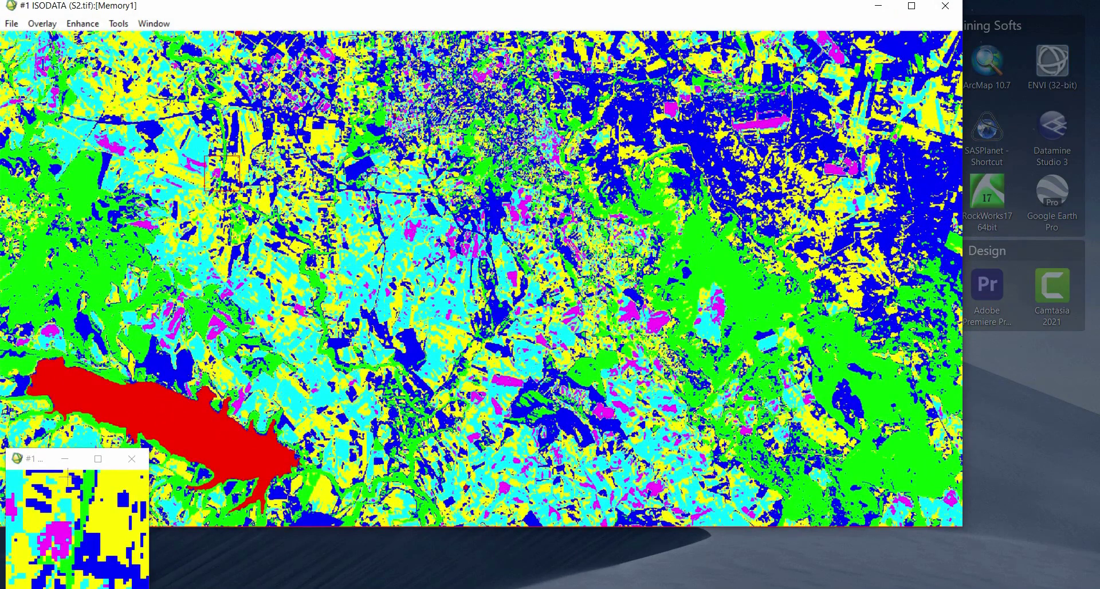
Compare the ISODATA classification in ENVI Classic with the IsoData layer in ArcMap, examining the lake, vegetation and northeastern areas.
left_click_drag(57, 459, 46, 475)
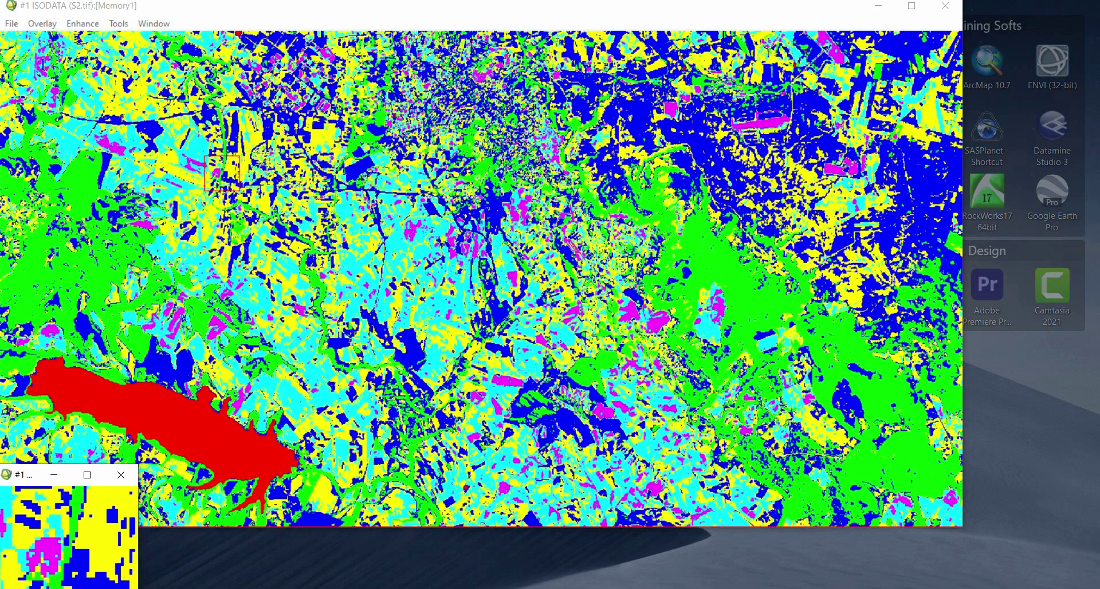
left_click(710, 309)
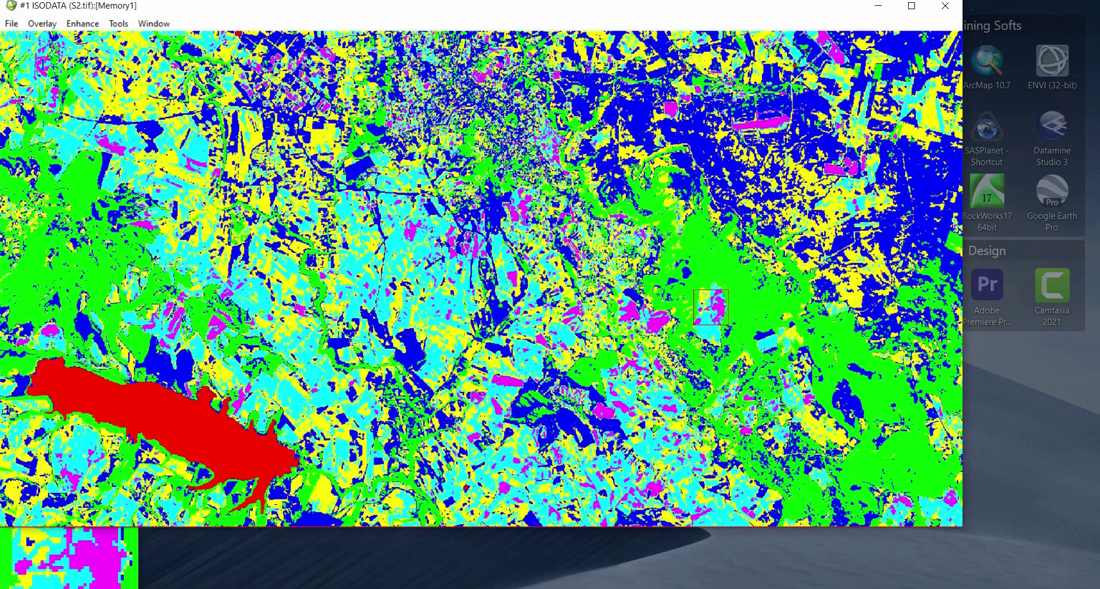
left_click_drag(710, 308, 840, 56)
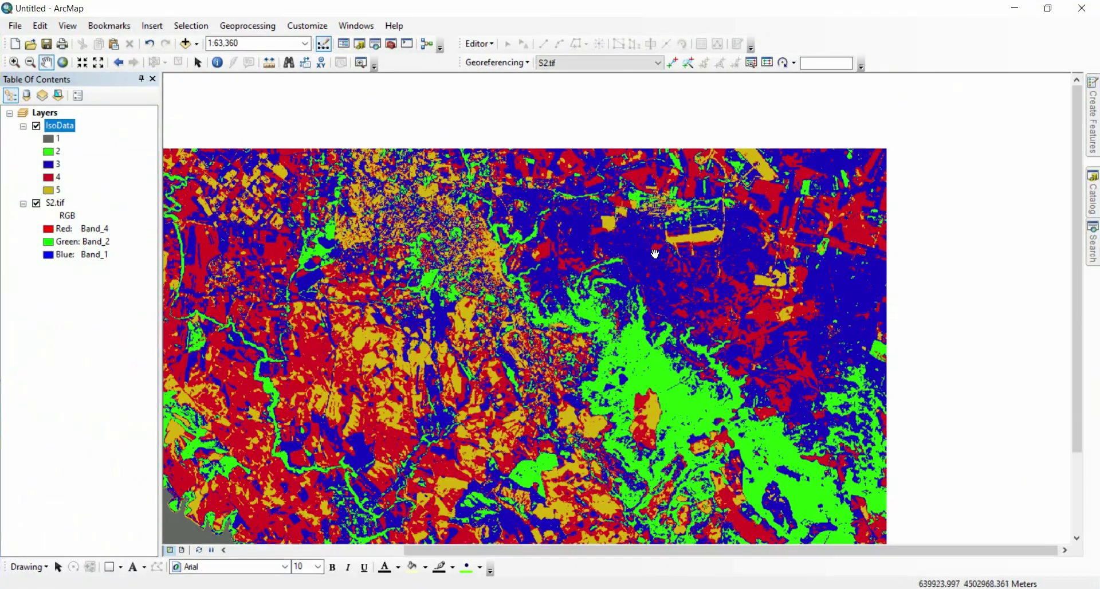
left_click_drag(644, 429, 655, 411)
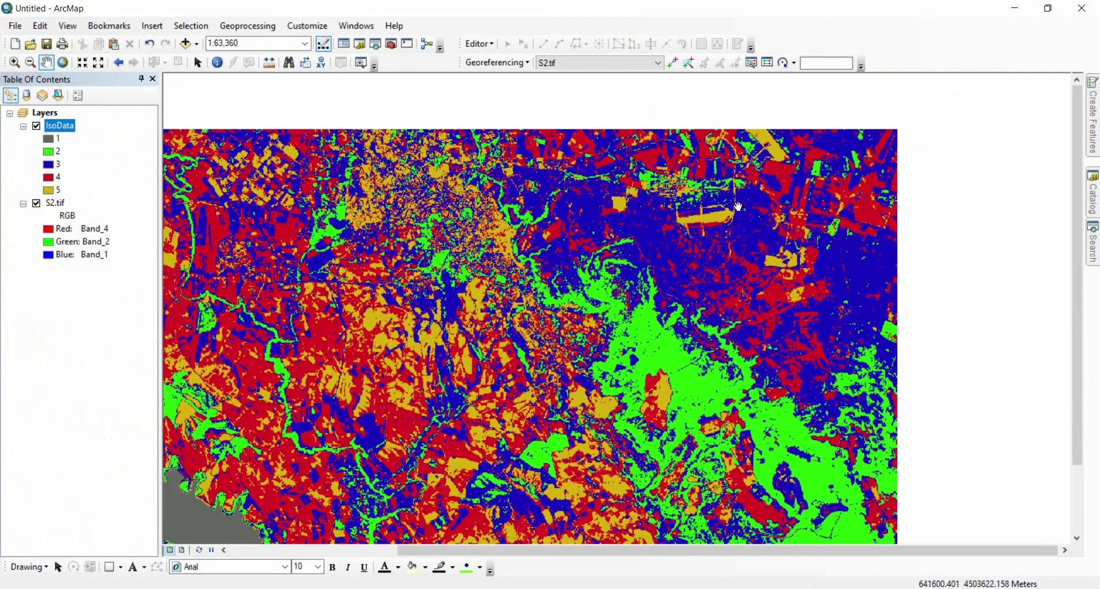
left_click_drag(749, 255, 830, 216)
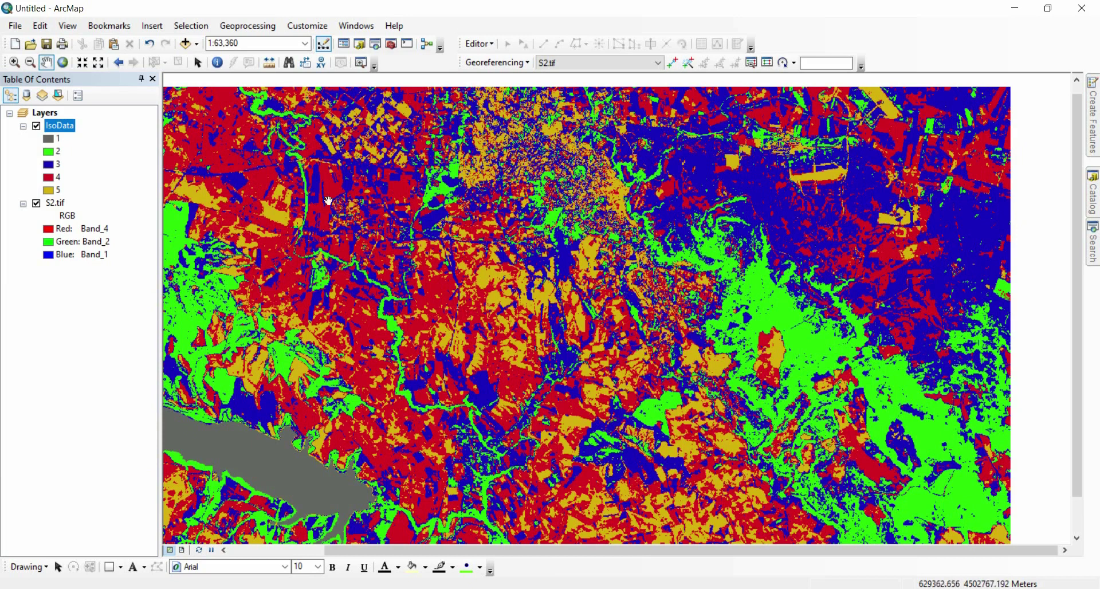
left_click_drag(361, 302, 404, 308)
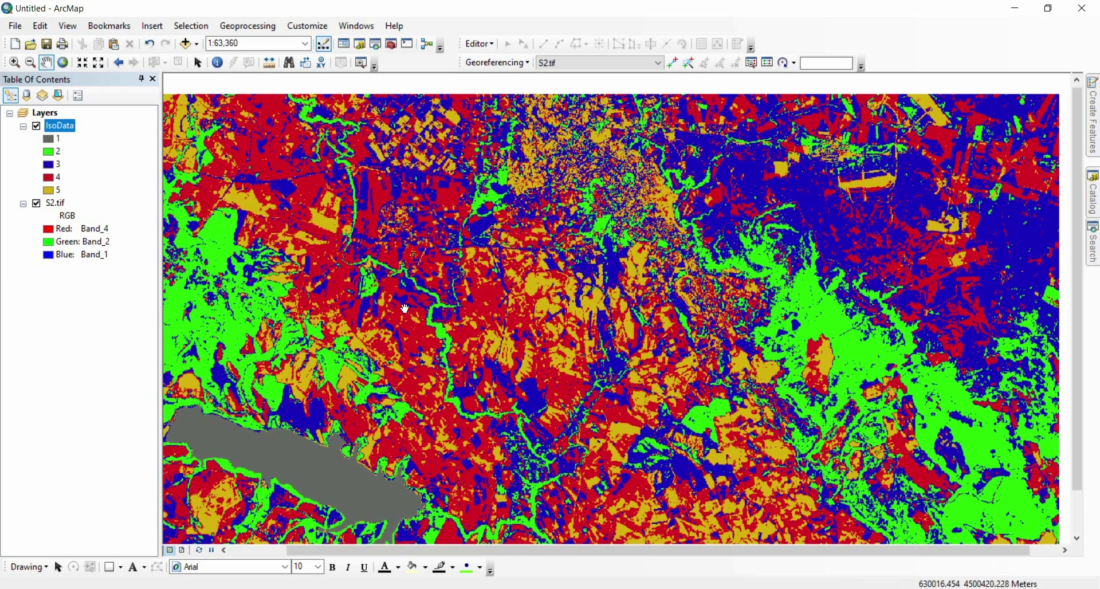